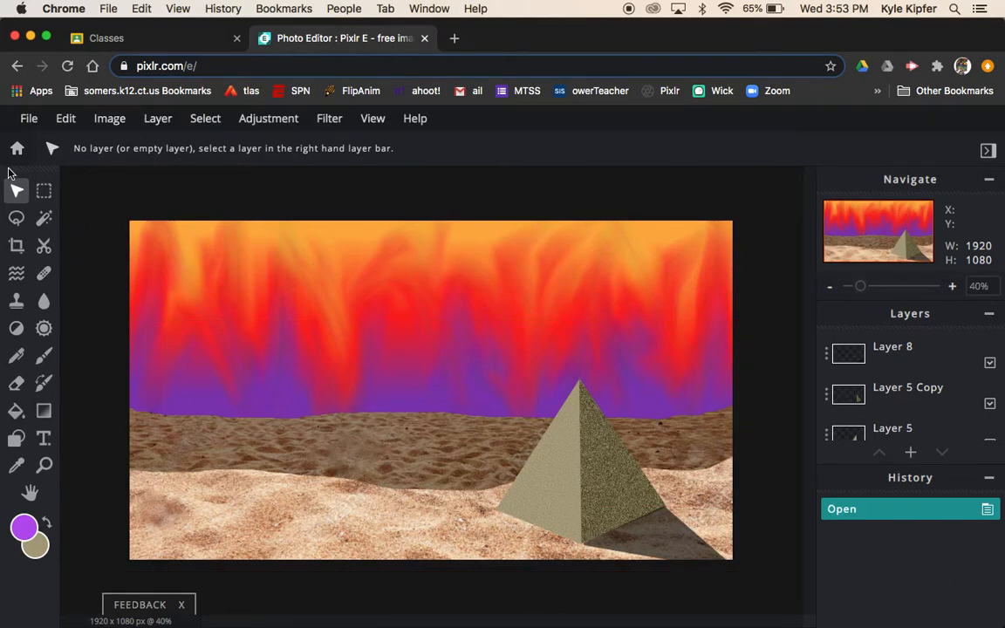
Step: Create a new Full HD image of 1920 × 1080 px named "desert"
left_click(16, 152)
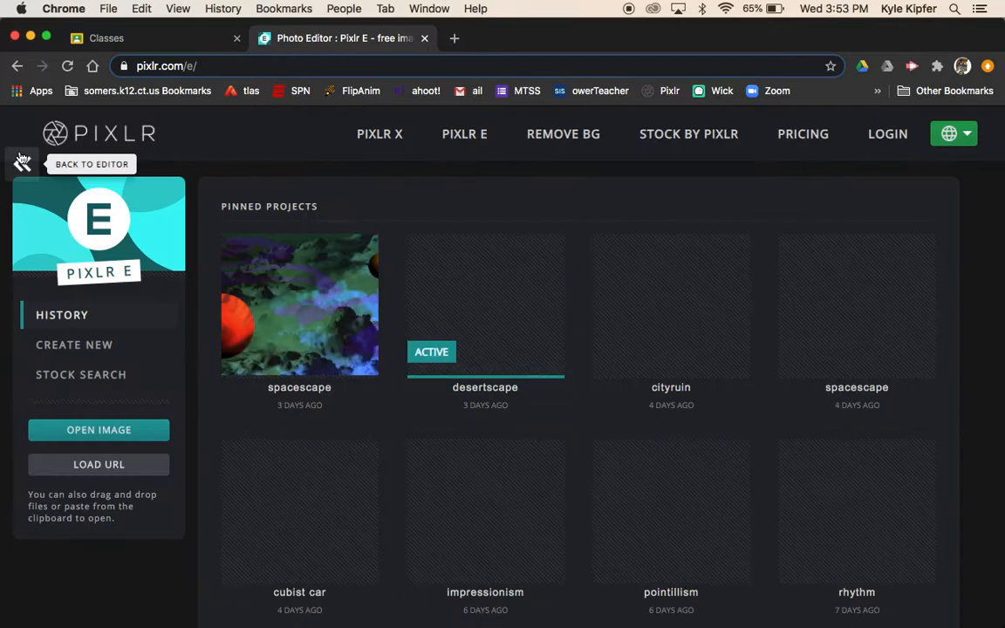
left_click(70, 345)
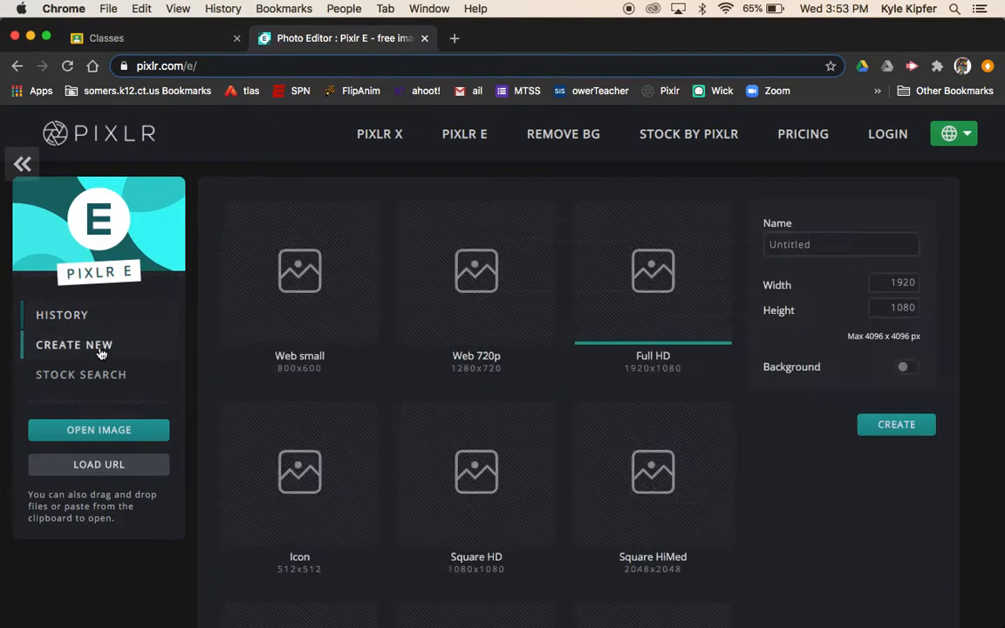
left_click(830, 240)
double_click(820, 242)
type("des")
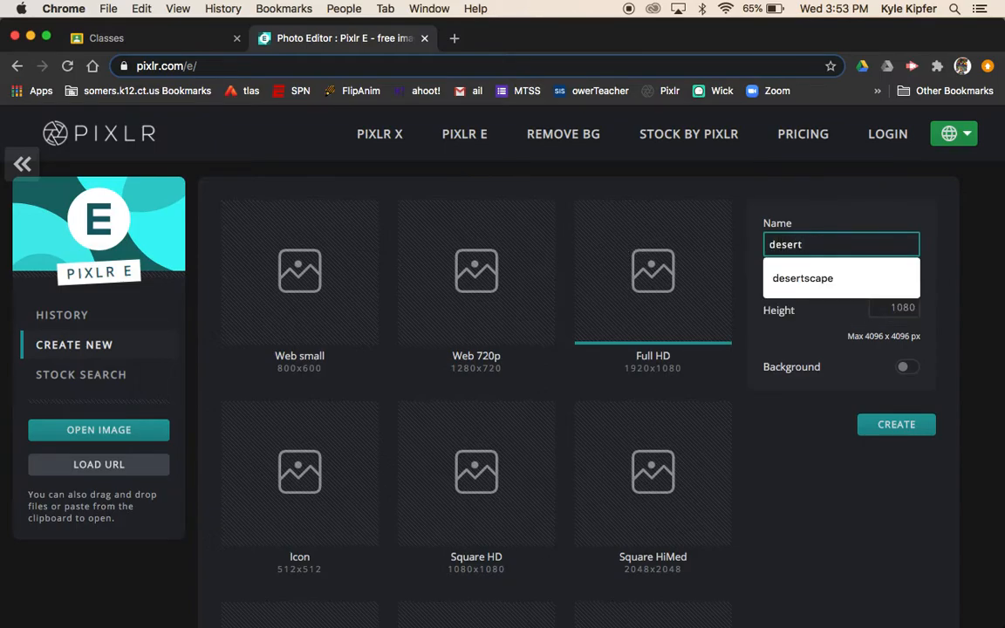
type("ert")
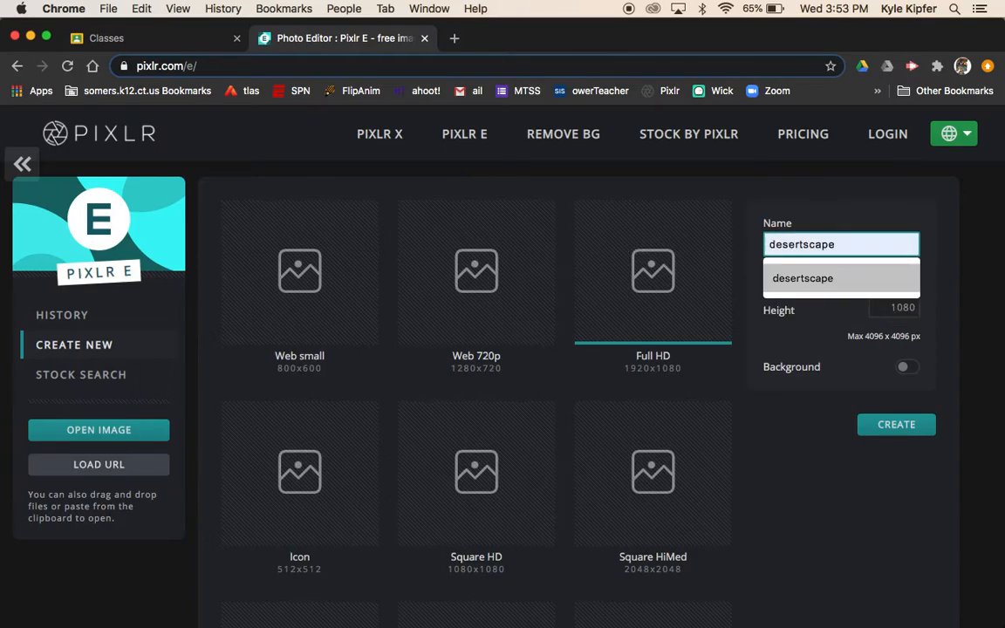
left_click(896, 425)
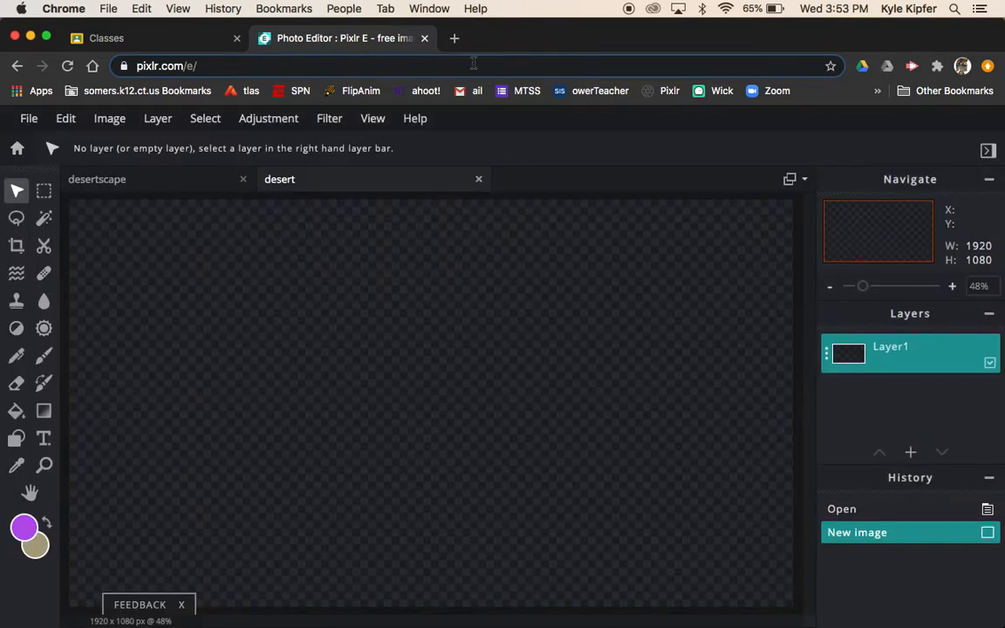
Step: Search Google Images for "sand" in a new browser tab
left_click(454, 38)
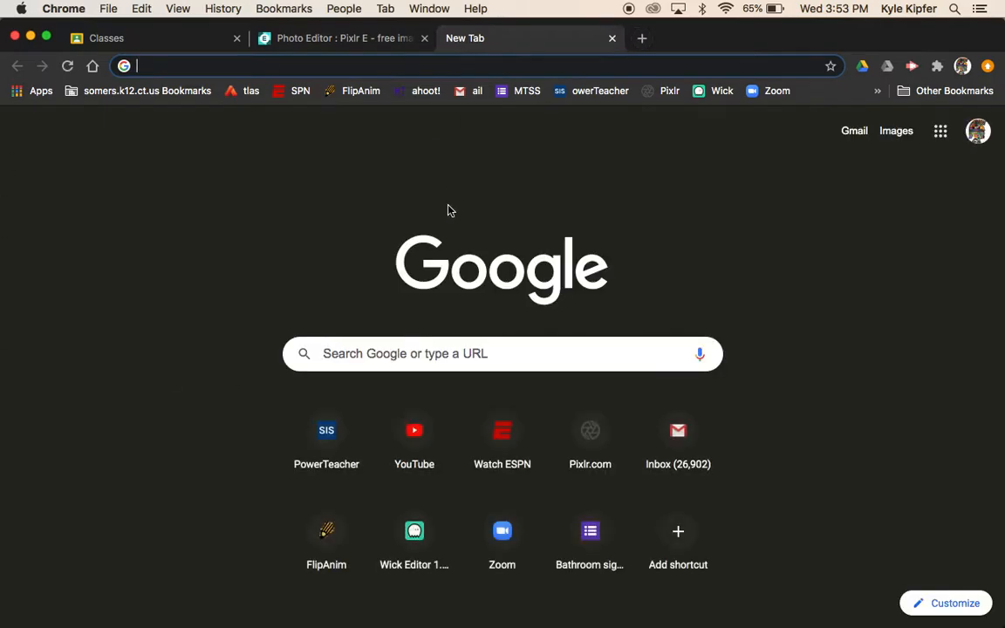
type("sand")
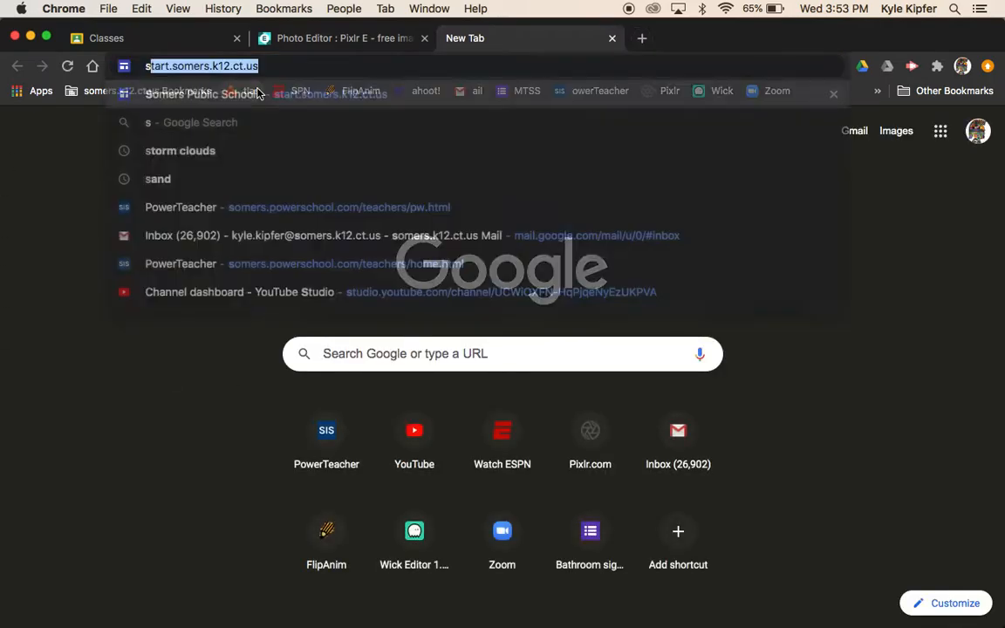
key("Return")
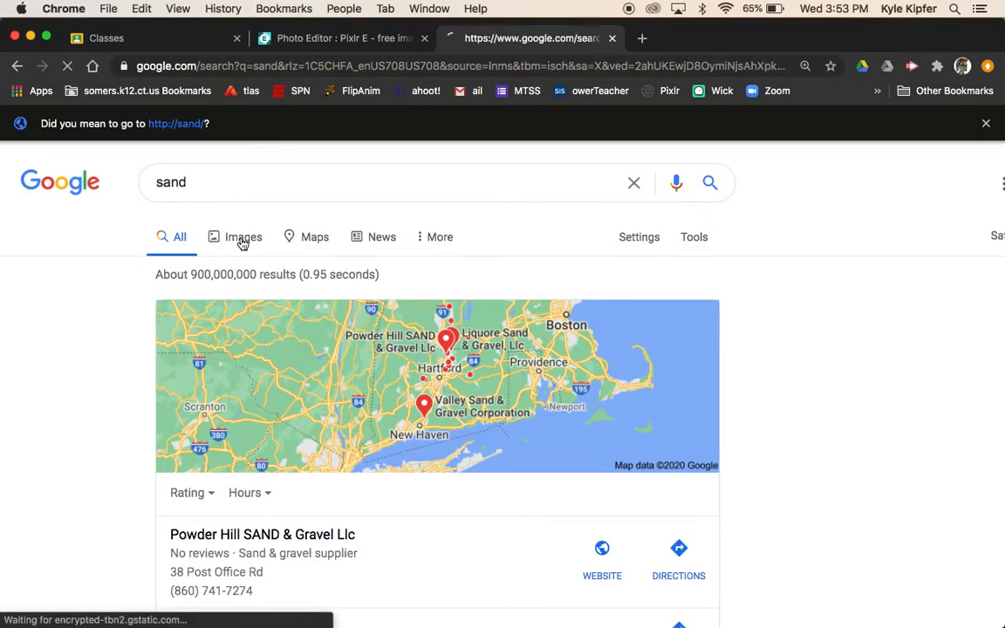
left_click(240, 239)
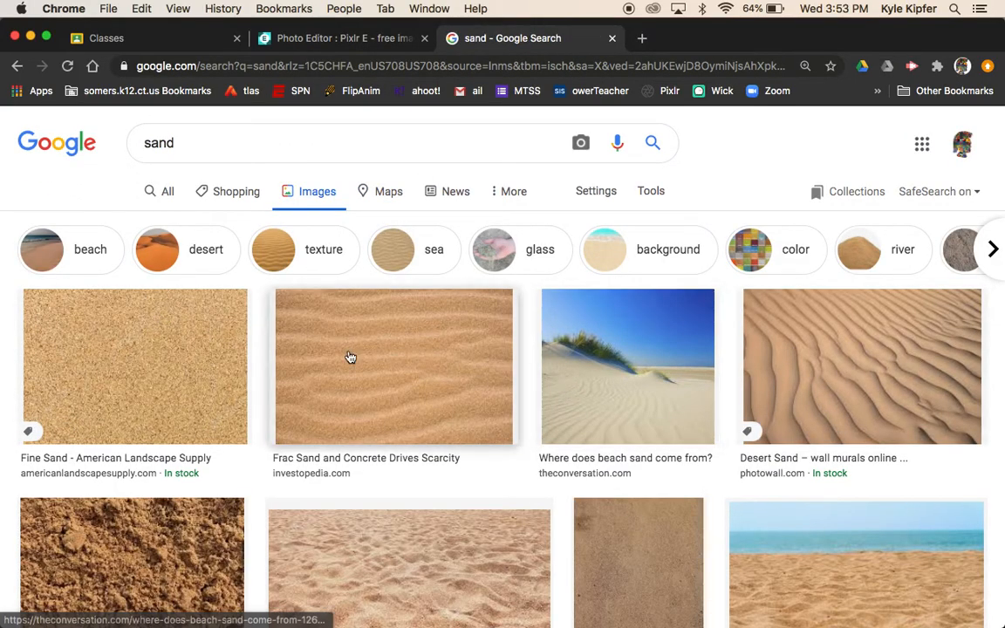
Step: Copy the Freepik beach sand texture image from the results and paste it into the desert document in Pixlr
scroll(349, 357, "down", 3)
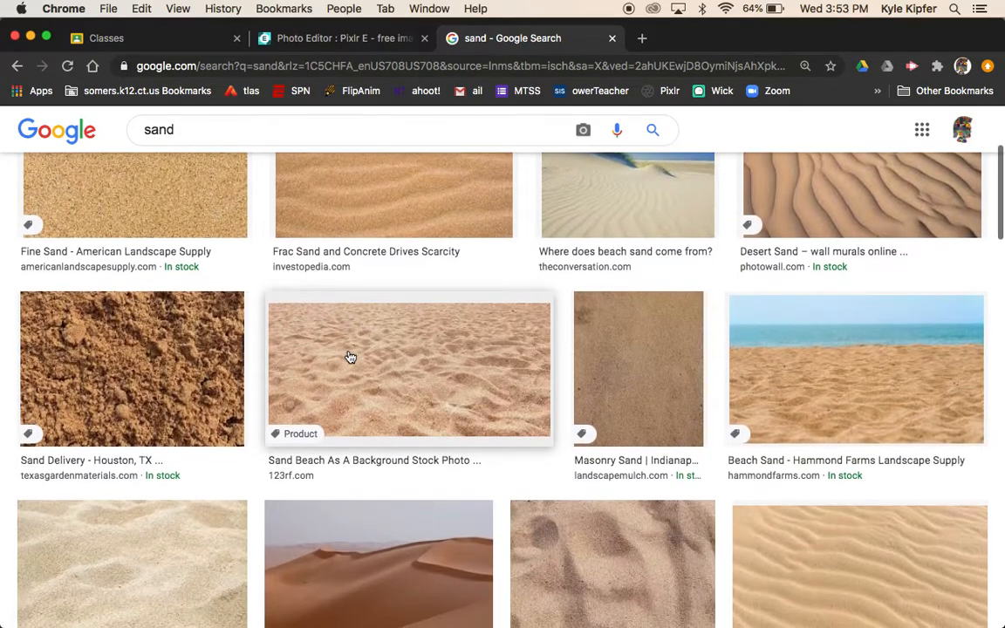
scroll(349, 358, "down", 4)
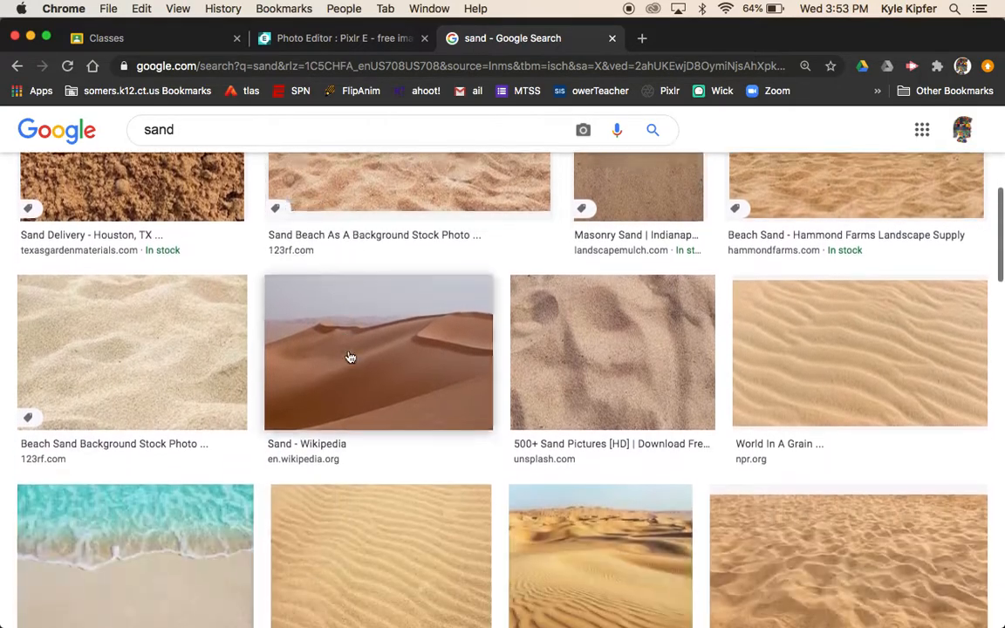
scroll(349, 357, "down", 2)
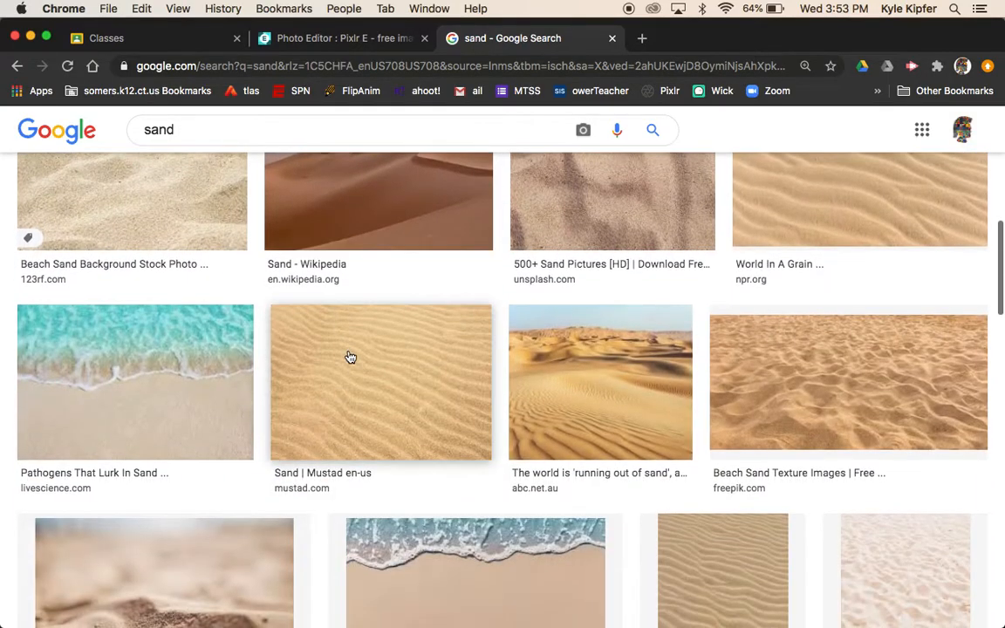
left_click(771, 378)
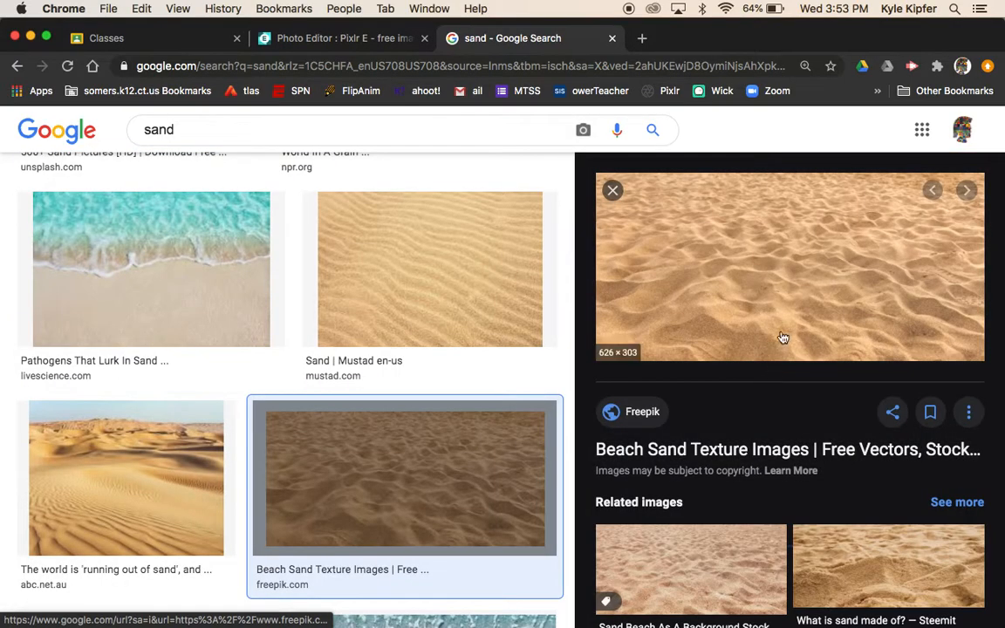
scroll(724, 287, "down", 3)
scroll(724, 287, "up", 3)
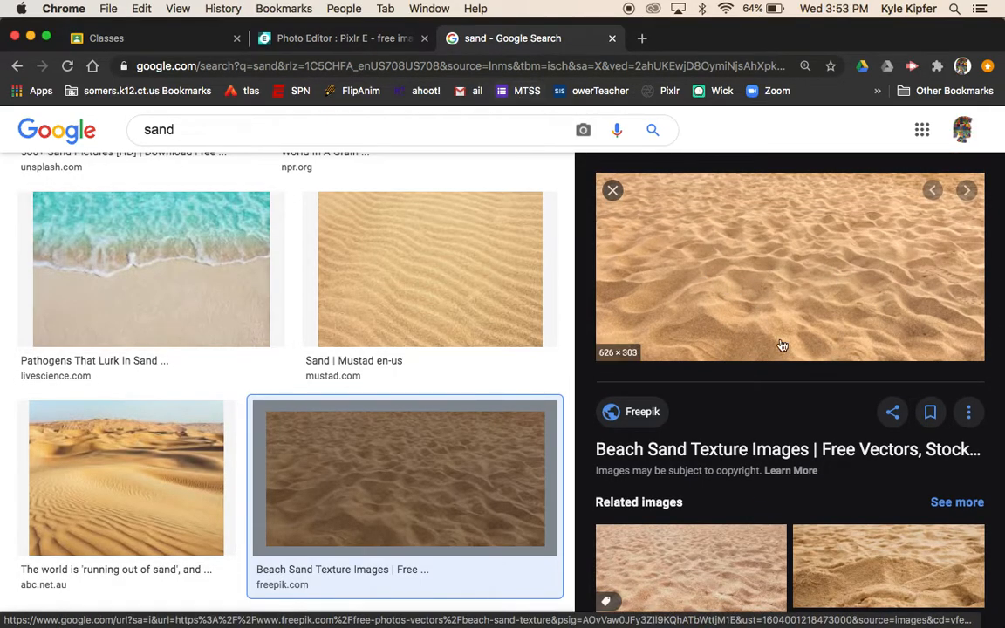
right_click(778, 290)
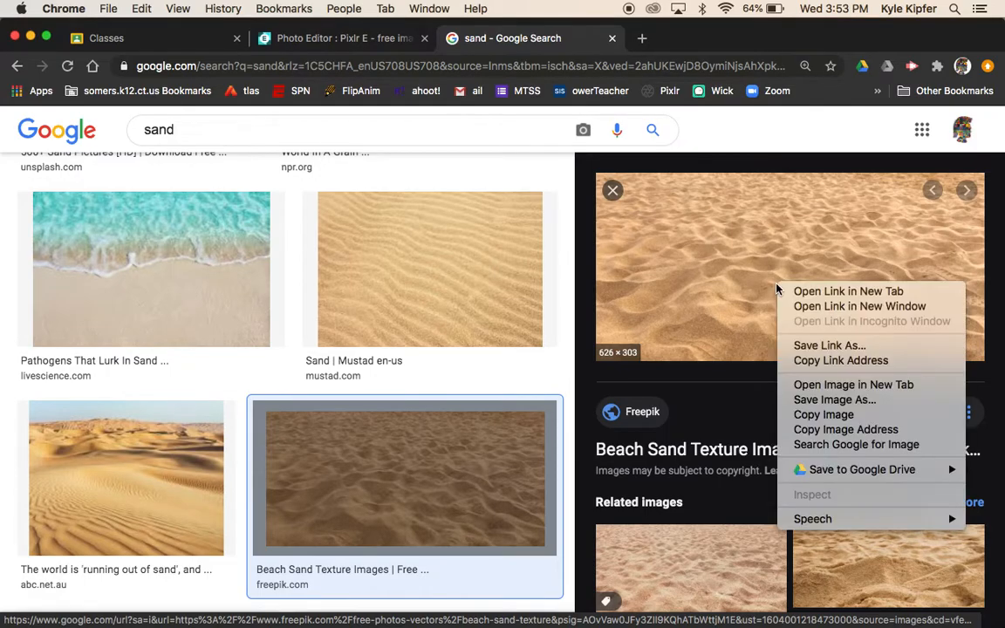
left_click(829, 415)
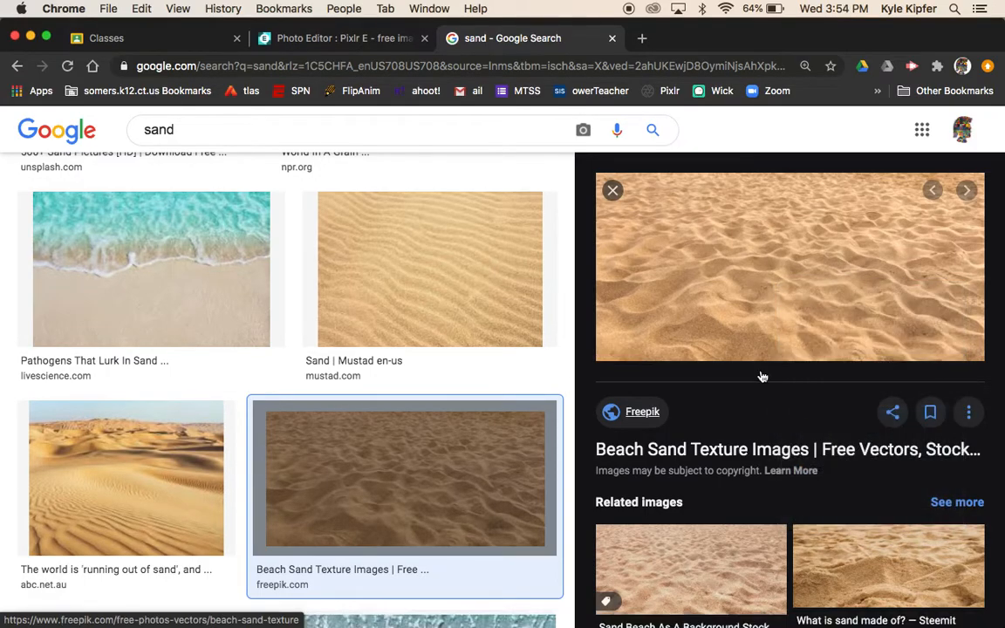
left_click(337, 38)
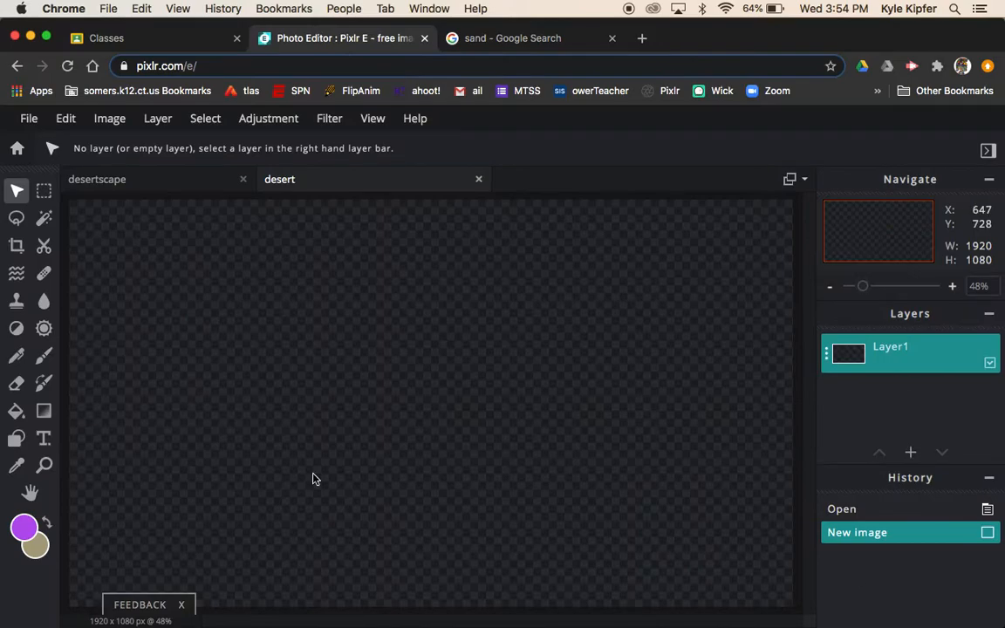
key("super+v")
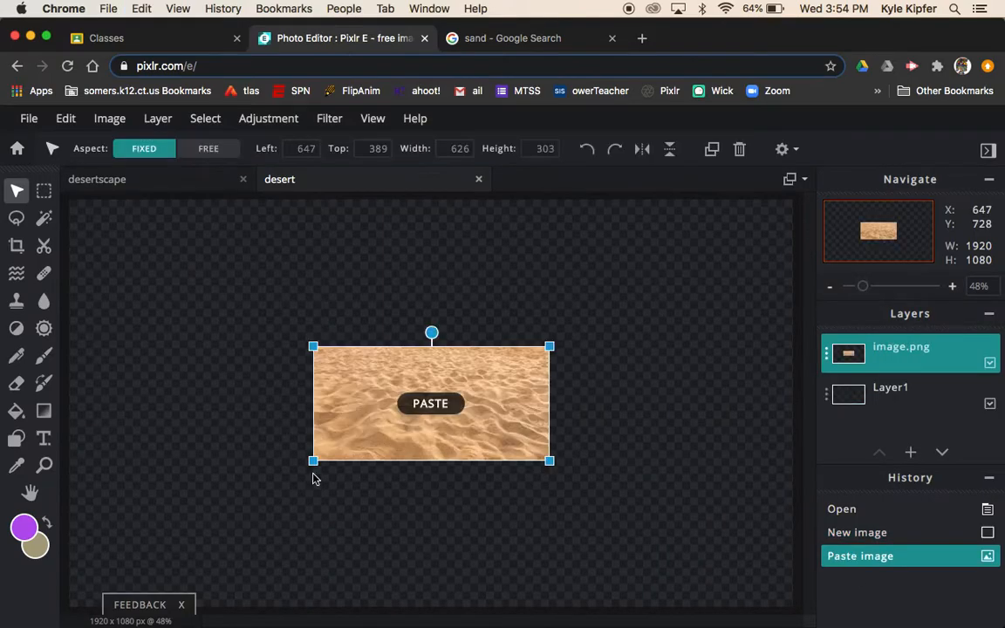
Step: Enlarge the pasted sand to about 1986 × 961 px and place it about 157 px below the canvas's upper edge, overlapping both sides
left_click(831, 286)
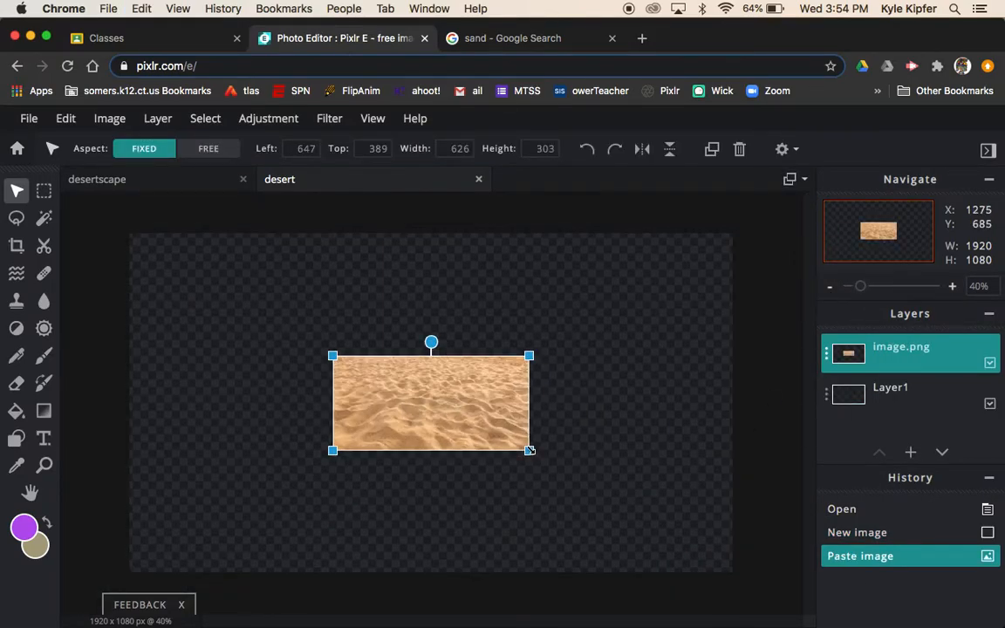
left_click_drag(528, 449, 781, 591)
left_click_drag(332, 356, 63, 301)
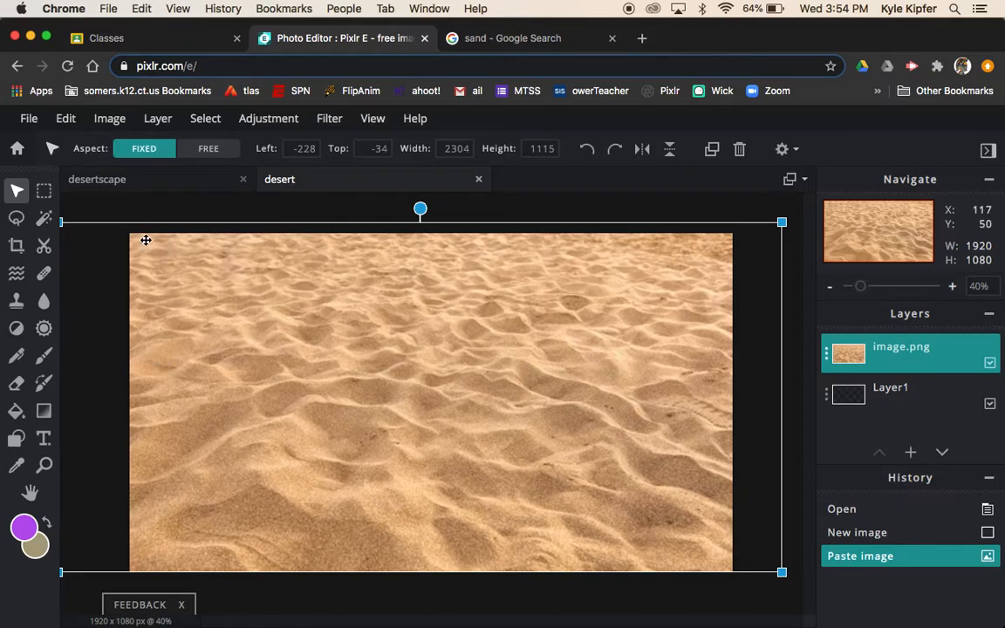
left_click_drag(61, 222, 114, 251)
left_click_drag(783, 247, 738, 283)
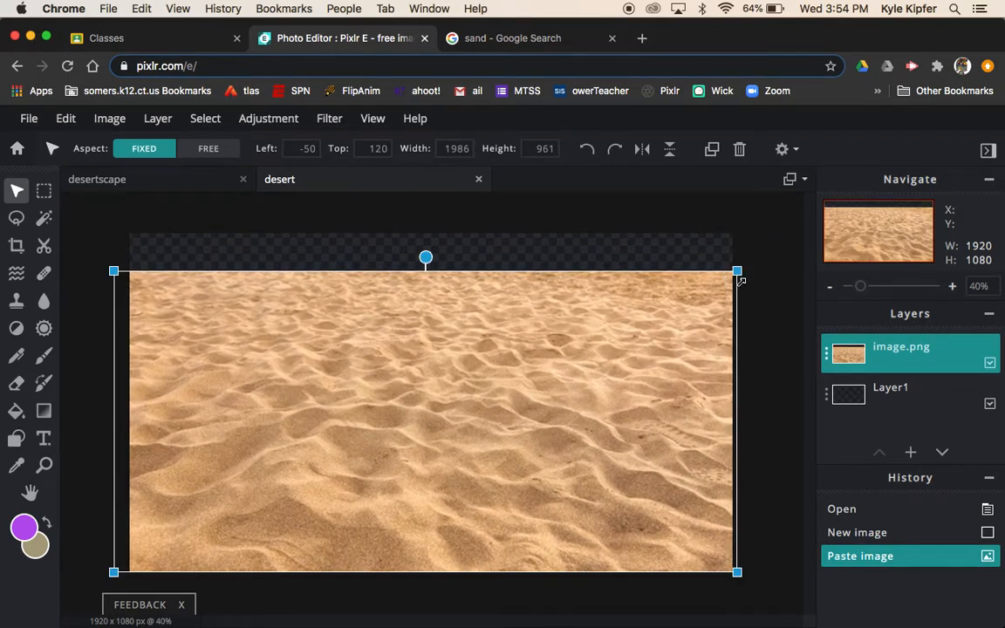
left_click_drag(514, 399, 522, 412)
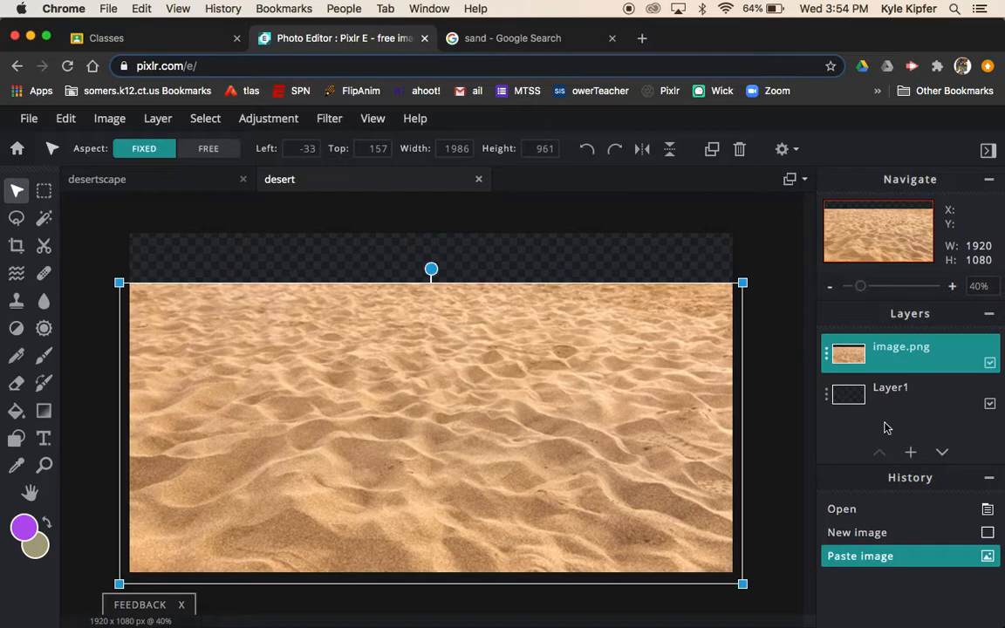
left_click(771, 419)
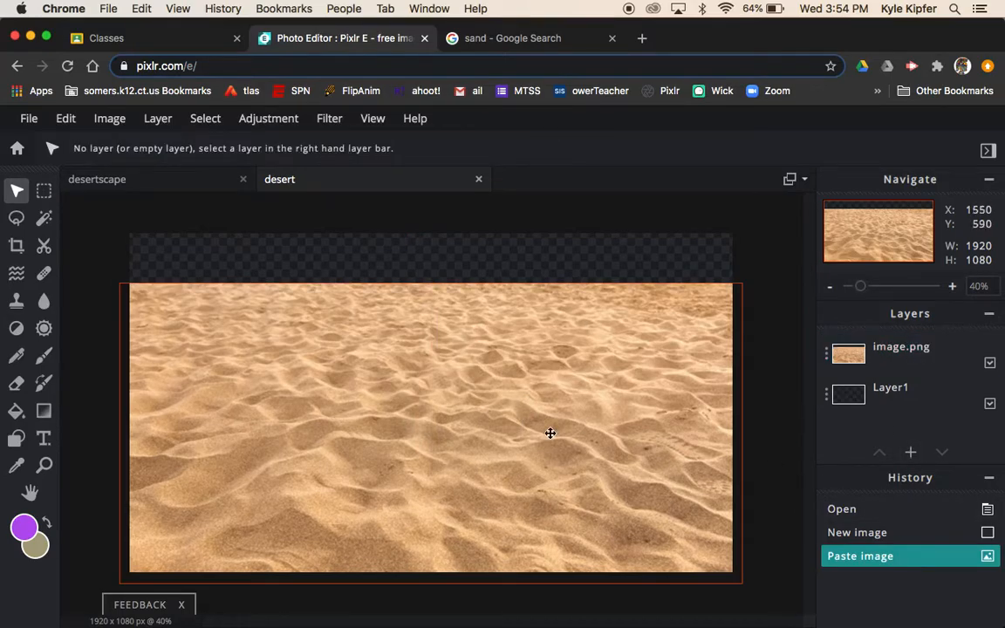
Step: Duplicate the image.png sand layer and hide the copy
left_click(825, 357)
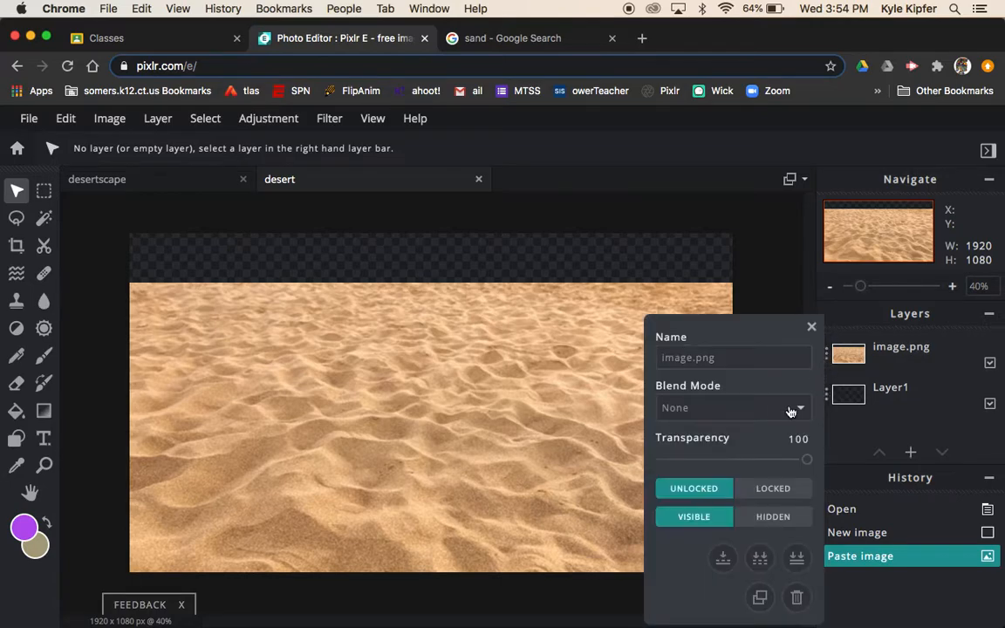
left_click(760, 596)
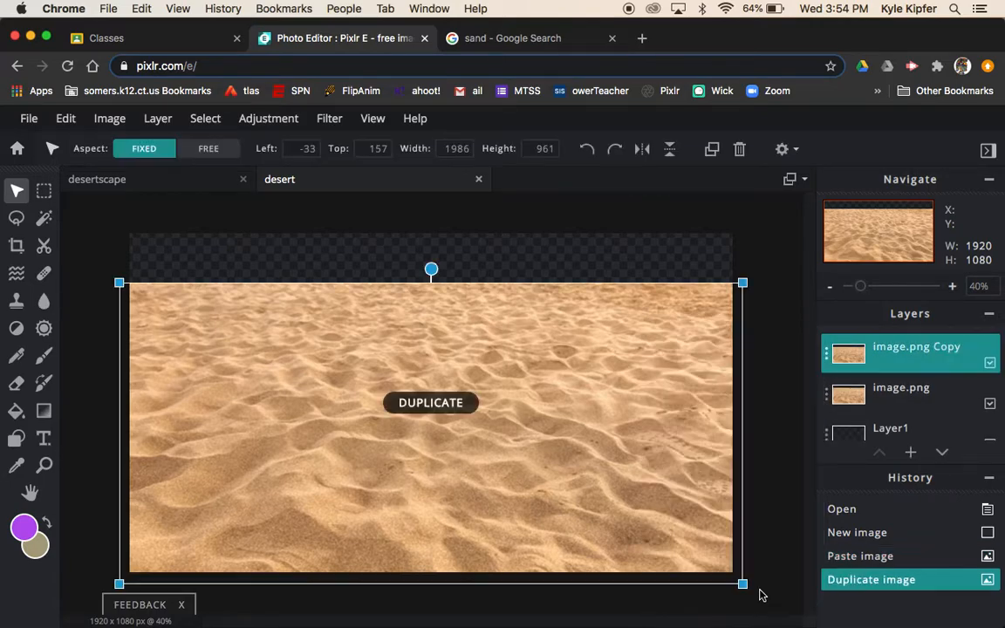
left_click(990, 365)
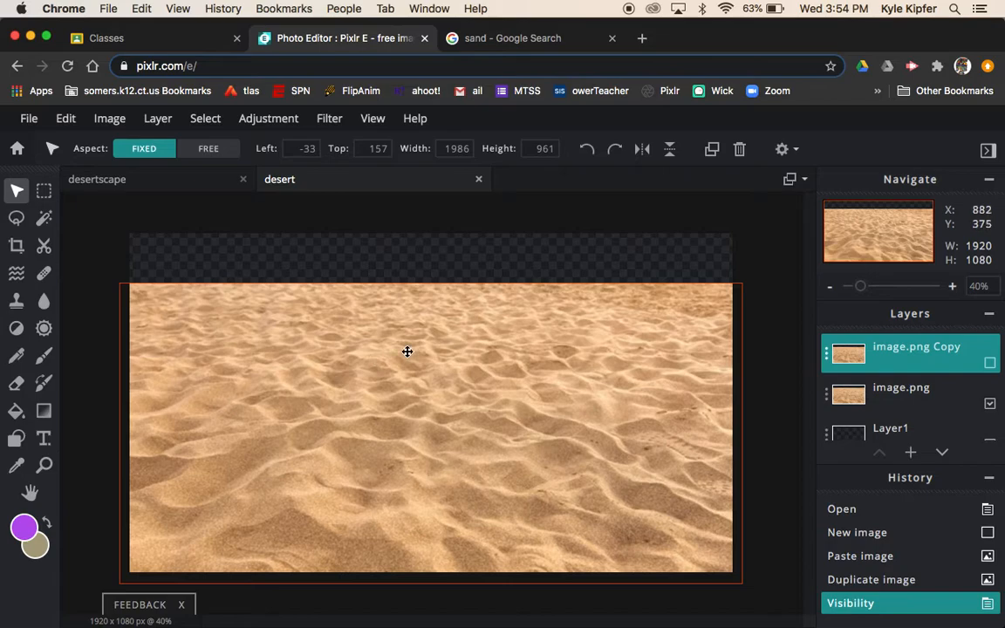
Step: Move the original sand layer down to about 205 px below the canvas's upper edge, and make only the copy visible
left_click_drag(406, 352, 405, 366)
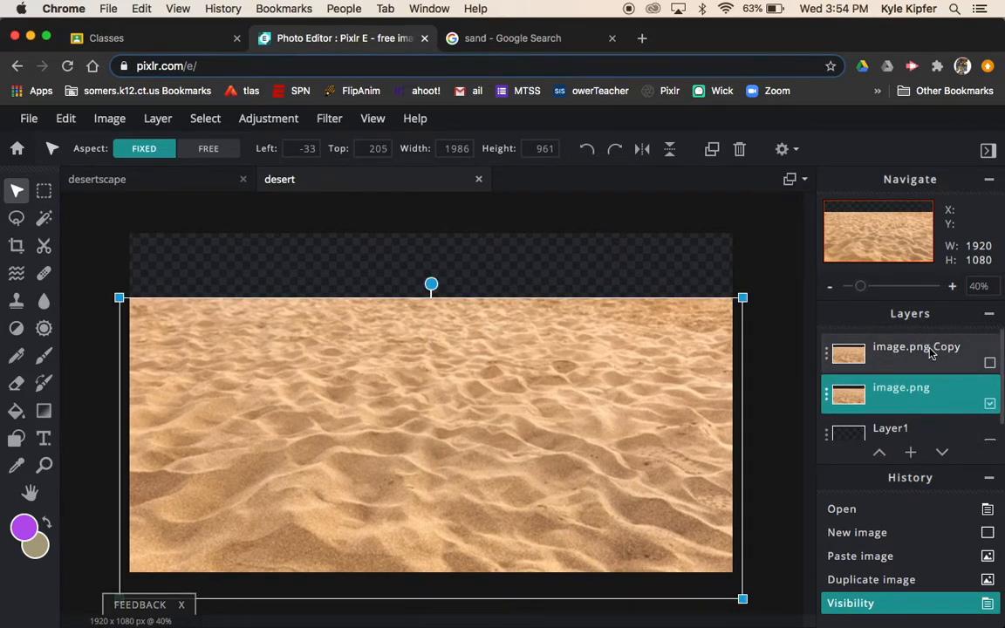
left_click(989, 362)
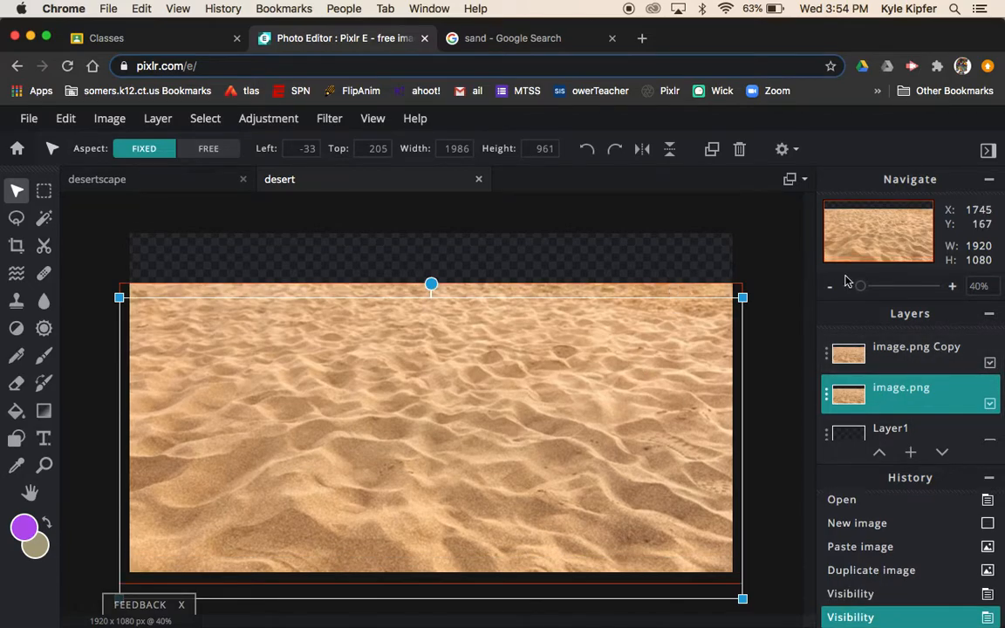
left_click(989, 403)
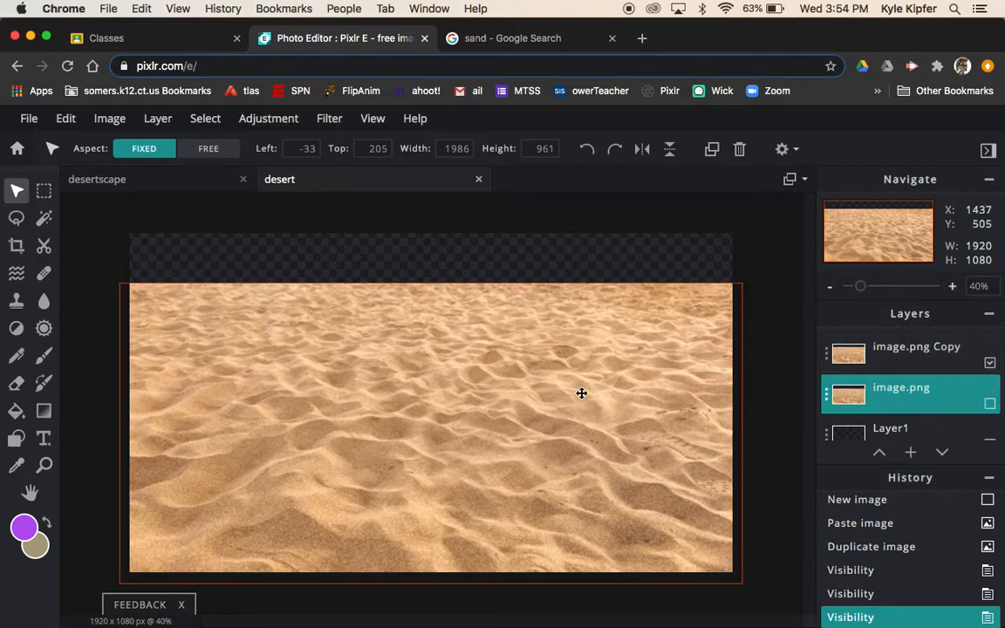
Step: Set up the Cutout tool with the lasso in Remove from mask mode and dismiss the advertisement
left_click(44, 247)
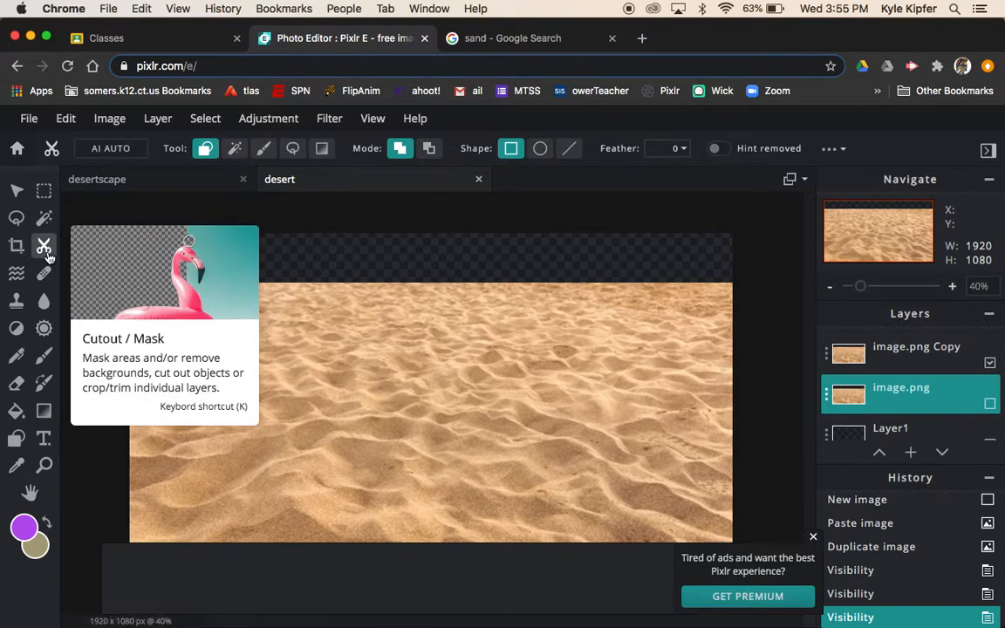
left_click(293, 150)
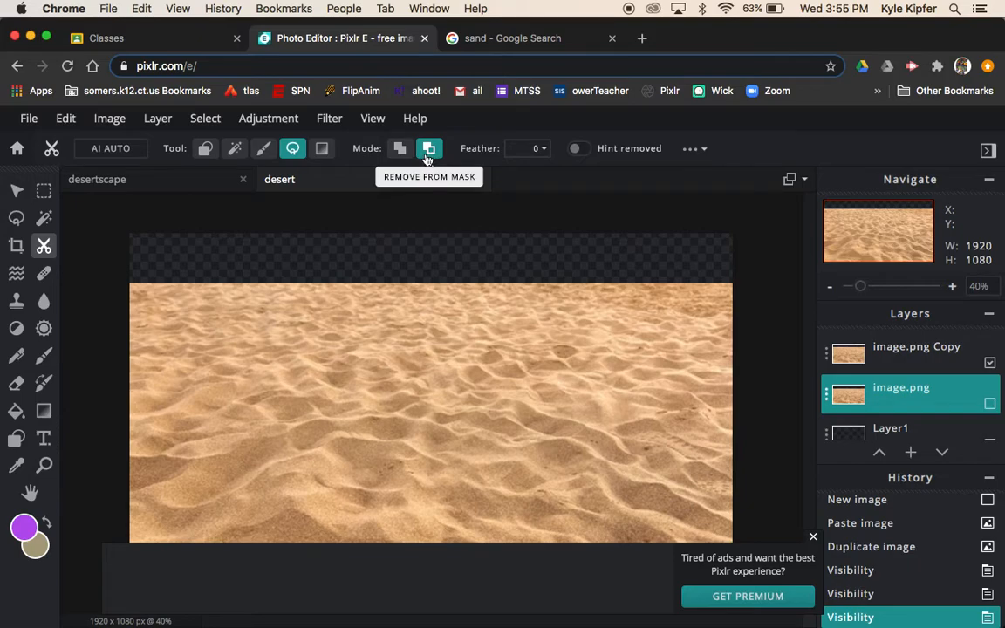
left_click(813, 537)
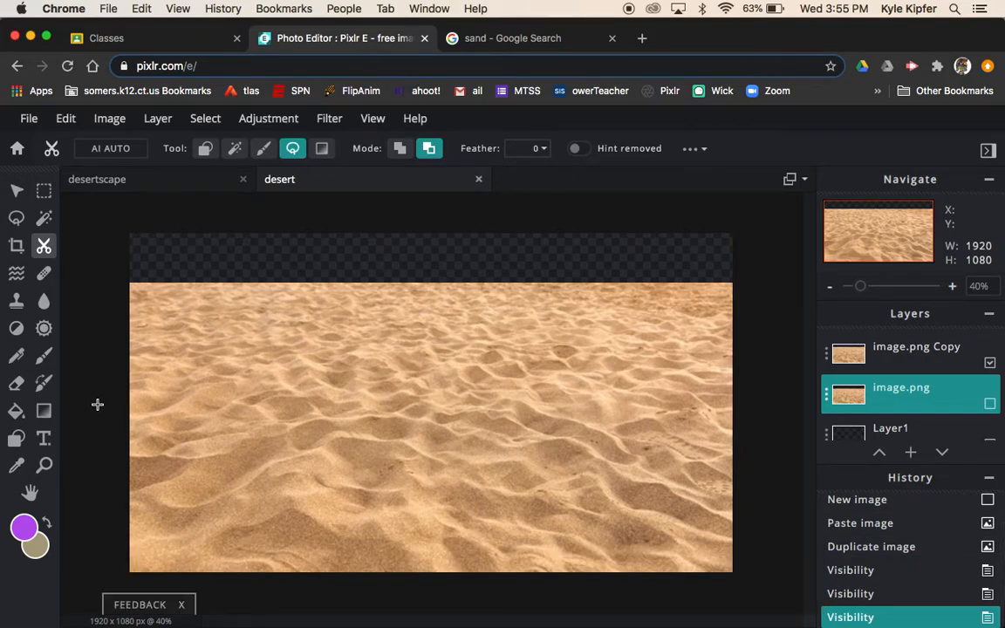
Step: Try a lasso cutout of the upper sand on the hidden image.png layer, undo it, and select the image.png Copy layer instead
mouse_move(95, 443)
left_mouse_down()
mouse_move(341, 458)
mouse_move(512, 441)
mouse_move(655, 465)
mouse_move(696, 456)
mouse_move(745, 433)
mouse_move(755, 398)
mouse_move(762, 331)
mouse_move(751, 266)
mouse_move(700, 246)
mouse_move(400, 247)
mouse_move(279, 234)
mouse_move(170, 248)
mouse_move(99, 271)
mouse_move(96, 455)
left_mouse_up()
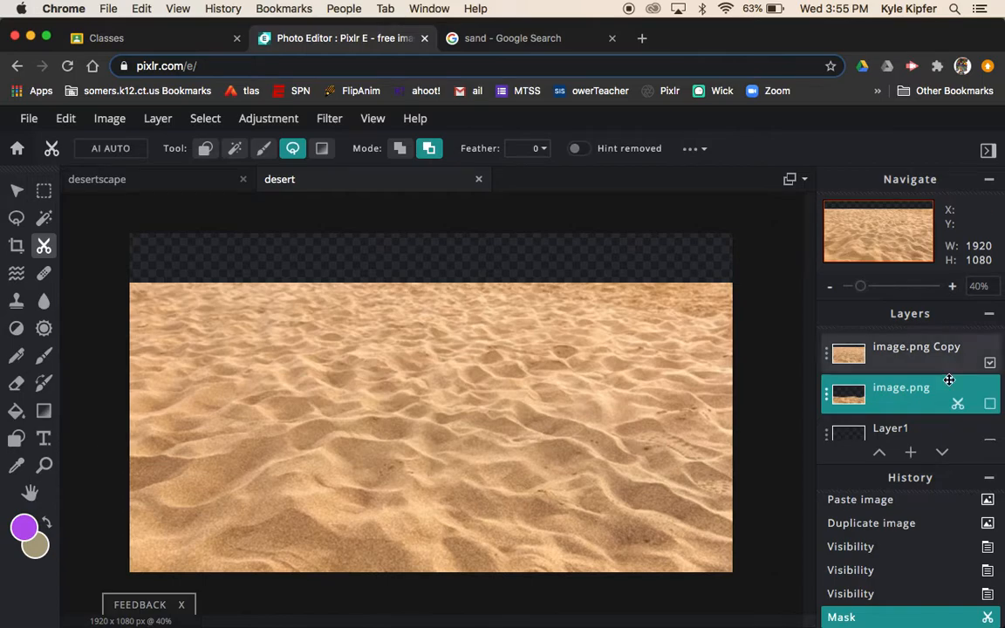
key("super+z")
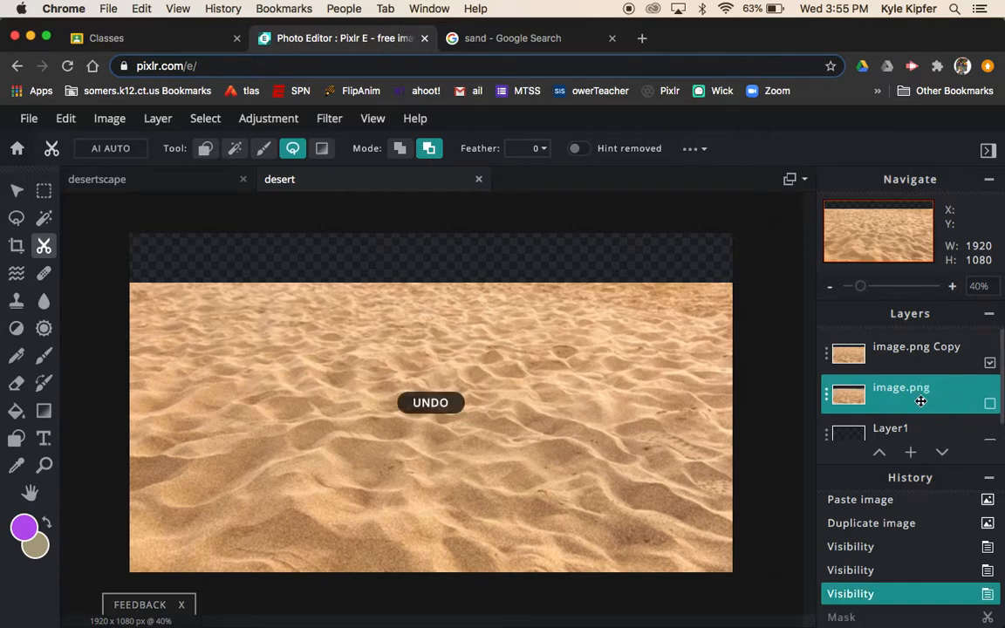
left_click(934, 361)
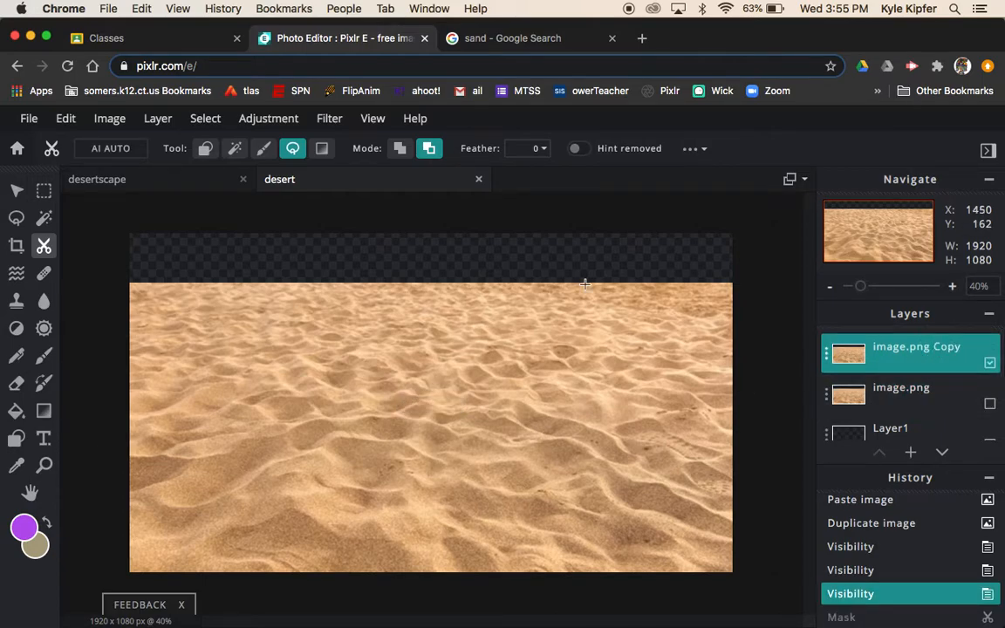
Step: Cut away the upper sand of the image.png Copy layer along a wavy dune line, then select the image.png layer and make it visible
mouse_move(379, 259)
left_mouse_down()
mouse_move(138, 265)
mouse_move(97, 294)
mouse_move(111, 426)
mouse_move(236, 438)
mouse_move(413, 414)
mouse_move(608, 440)
mouse_move(750, 419)
mouse_move(769, 339)
mouse_move(769, 256)
mouse_move(497, 252)
mouse_move(370, 264)
left_mouse_up()
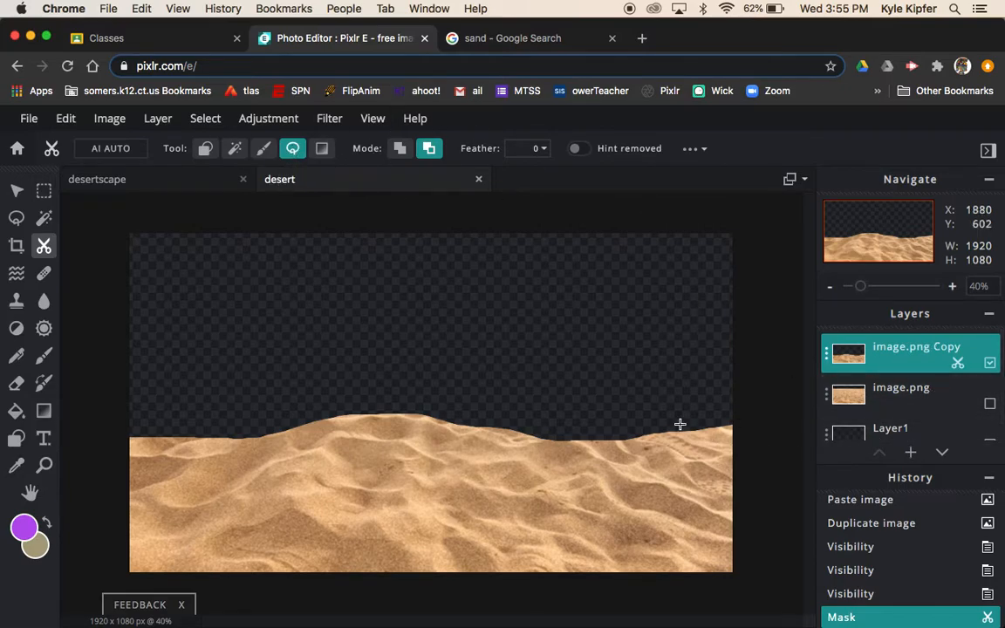
left_click(899, 389)
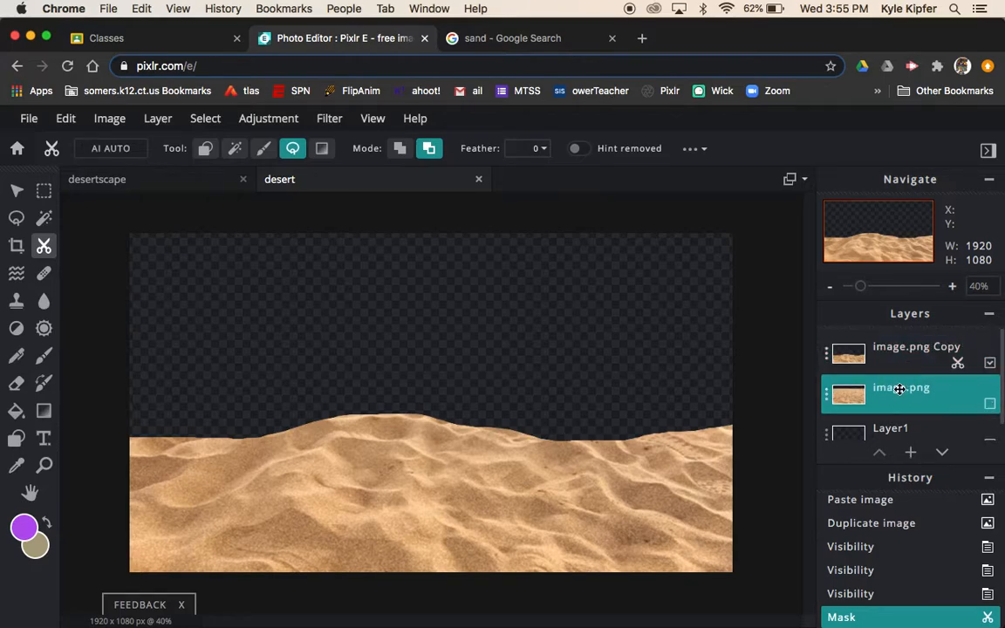
left_click(989, 404)
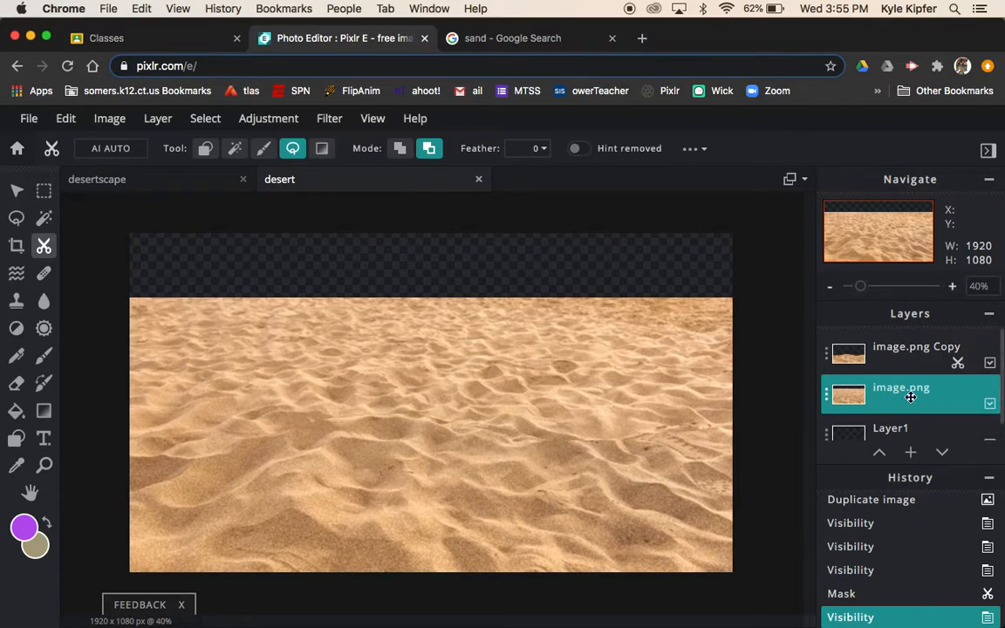
Step: Darken the image.png sand layer by setting its brightness to -52
left_click(276, 124)
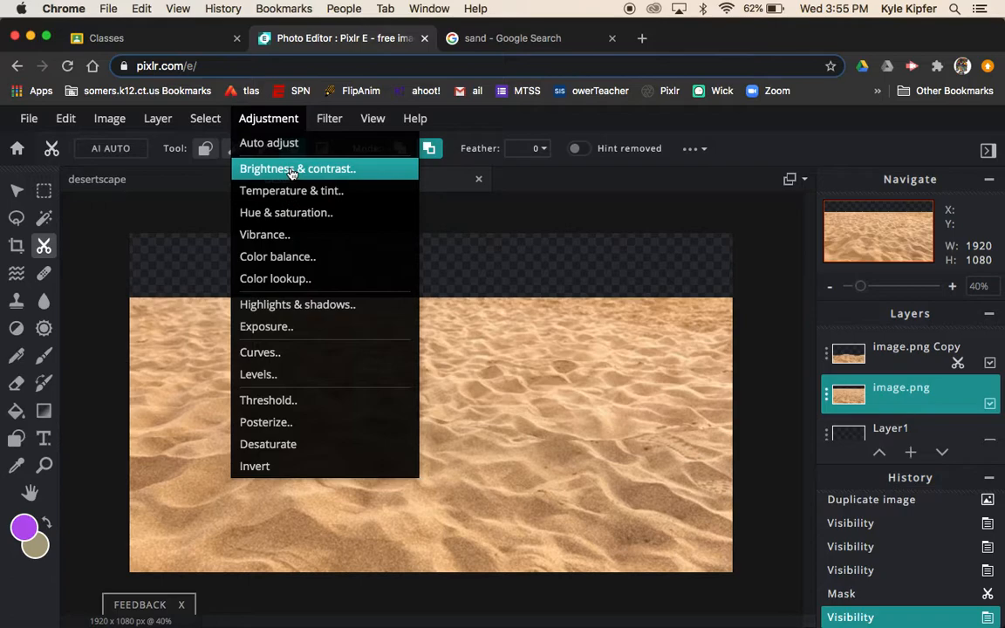
left_click(272, 169)
left_click_drag(504, 389, 424, 387)
left_click_drag(578, 321, 842, 309)
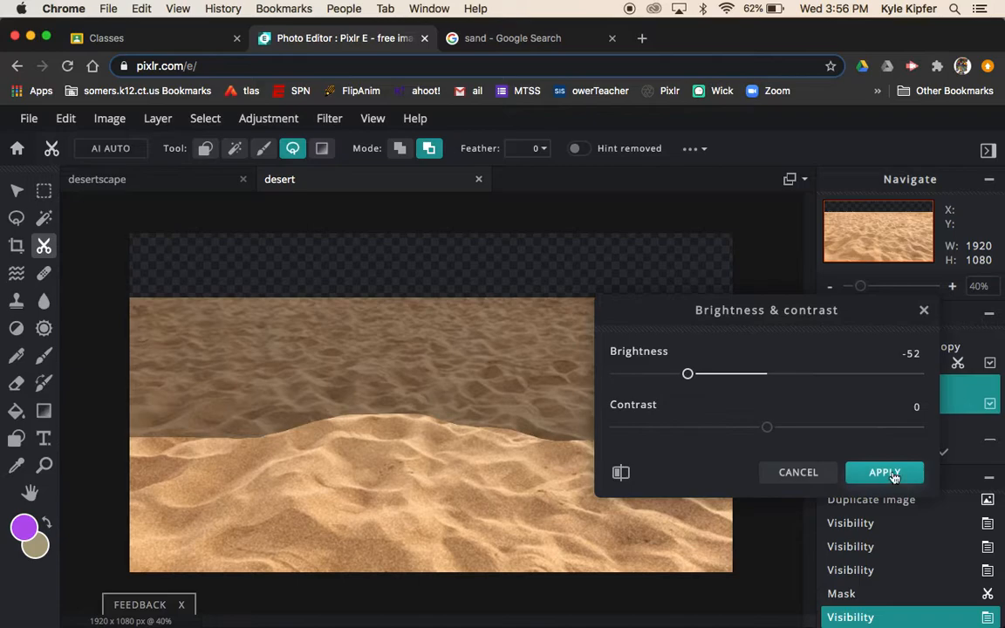
left_click(886, 473)
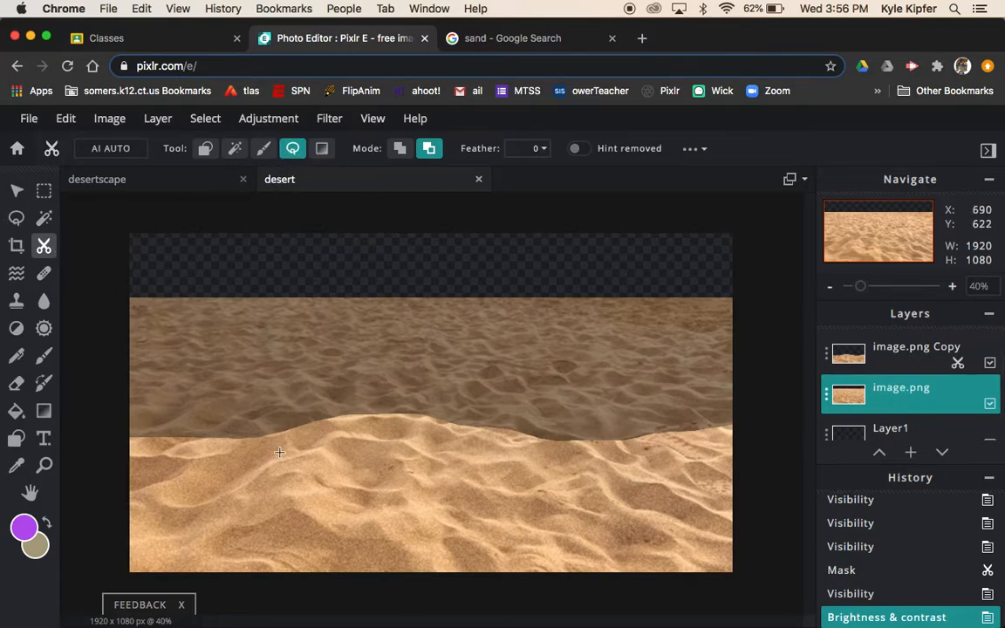
Step: Cut away the upper part of the darkened sand along a gently wavy line with the lasso cutout in Remove from mask mode
mouse_move(100, 311)
left_mouse_down()
mouse_move(326, 341)
mouse_move(392, 335)
mouse_move(693, 356)
mouse_move(741, 347)
mouse_move(754, 312)
mouse_move(699, 257)
mouse_move(106, 266)
mouse_move(100, 310)
left_mouse_up()
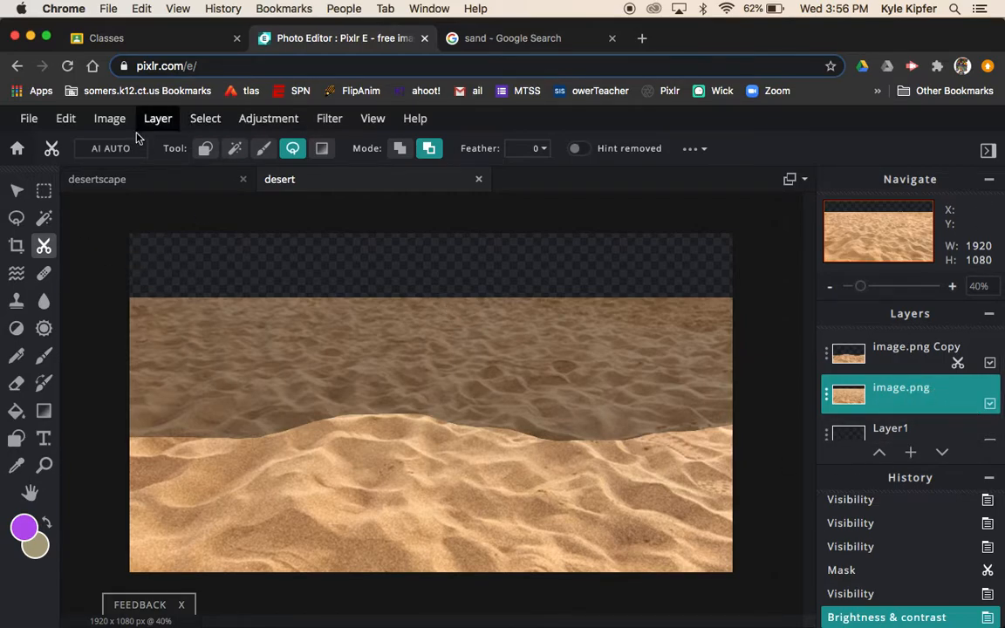
left_click(16, 191)
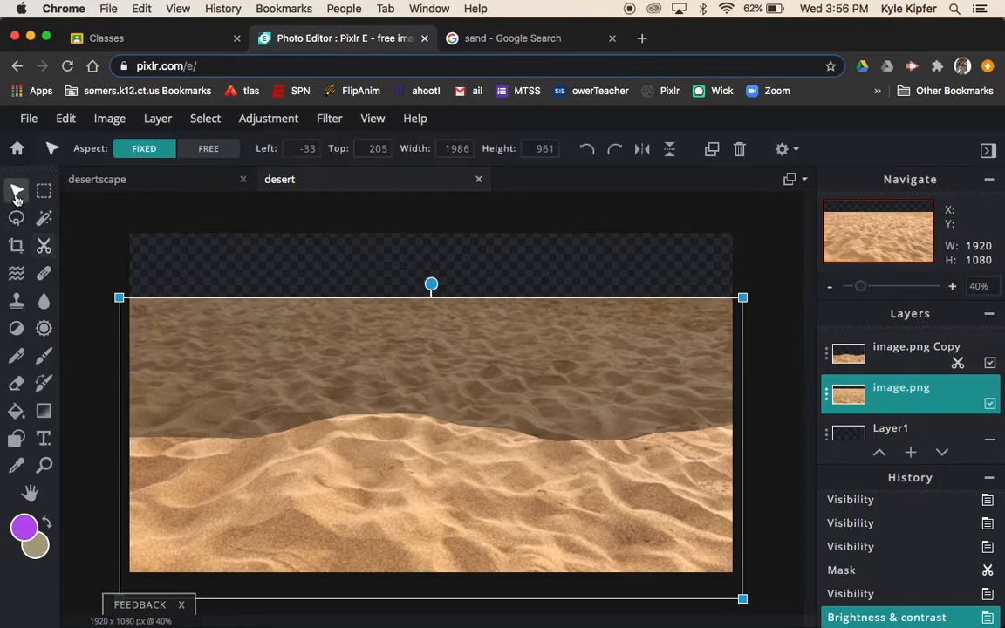
left_click(44, 246)
left_click(292, 148)
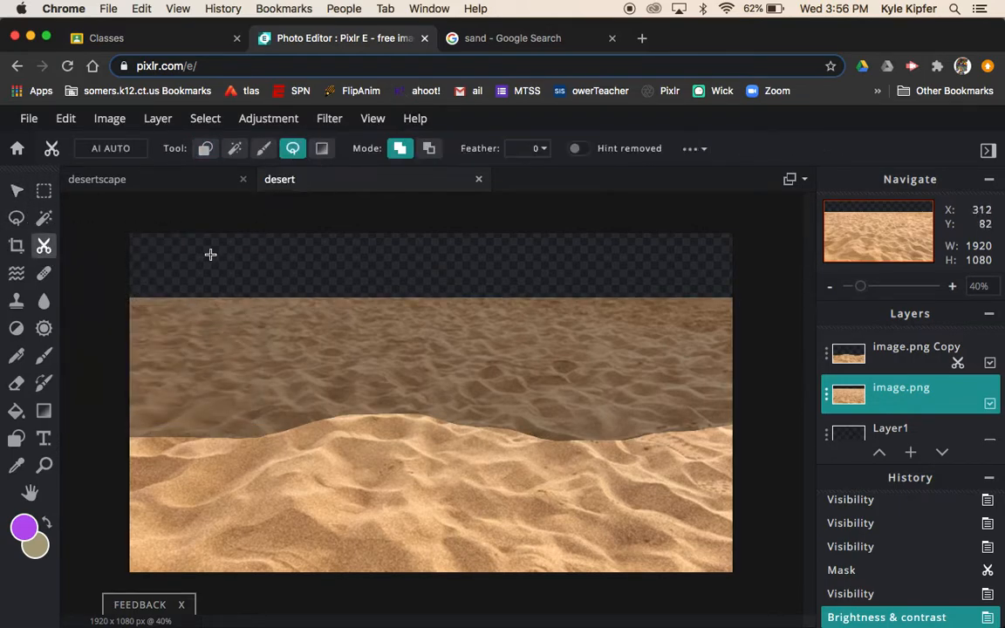
mouse_move(184, 270)
left_mouse_down()
mouse_move(103, 316)
mouse_move(116, 352)
mouse_move(238, 363)
left_mouse_up()
left_click(429, 148)
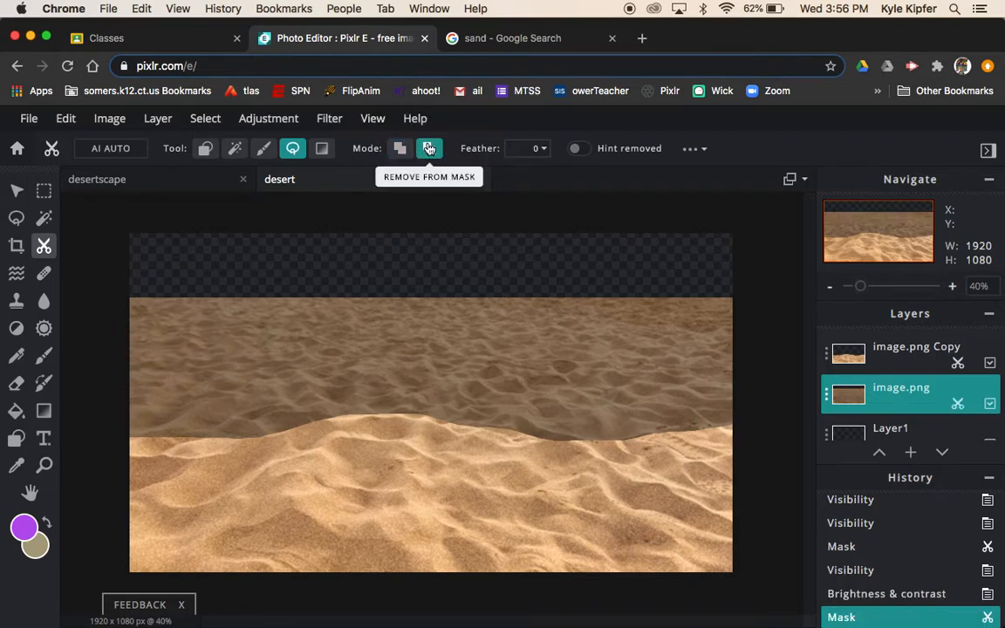
mouse_move(112, 356)
left_mouse_down()
mouse_move(729, 369)
mouse_move(759, 339)
mouse_move(748, 285)
mouse_move(600, 256)
mouse_move(251, 262)
mouse_move(128, 276)
mouse_move(111, 343)
left_mouse_up()
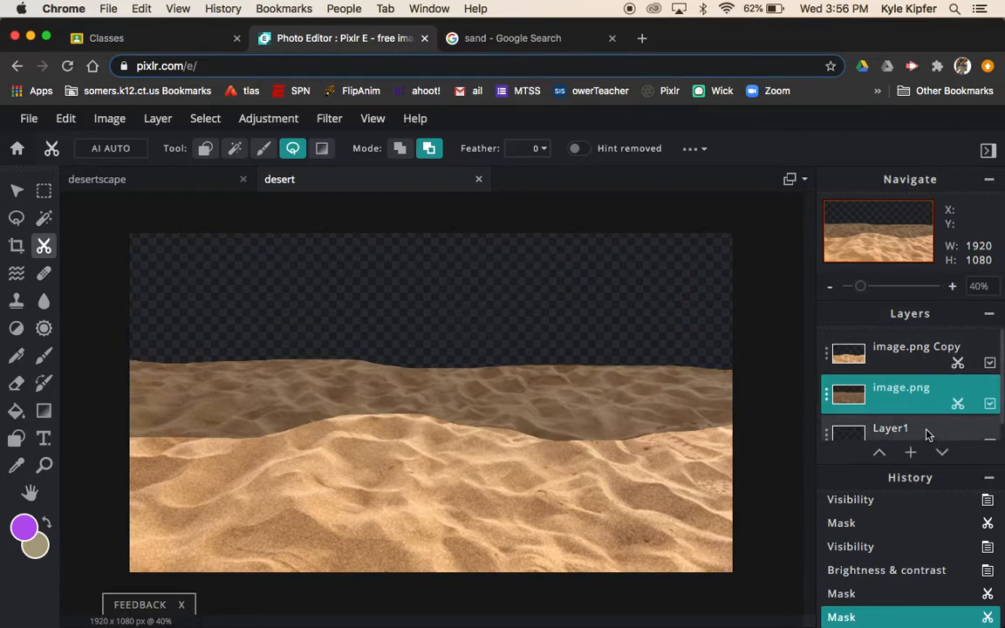
Step: Select Layer1 and set up a linear Gradient with the purple, red and orange preset
scroll(927, 435, "down", 1)
left_click(906, 416)
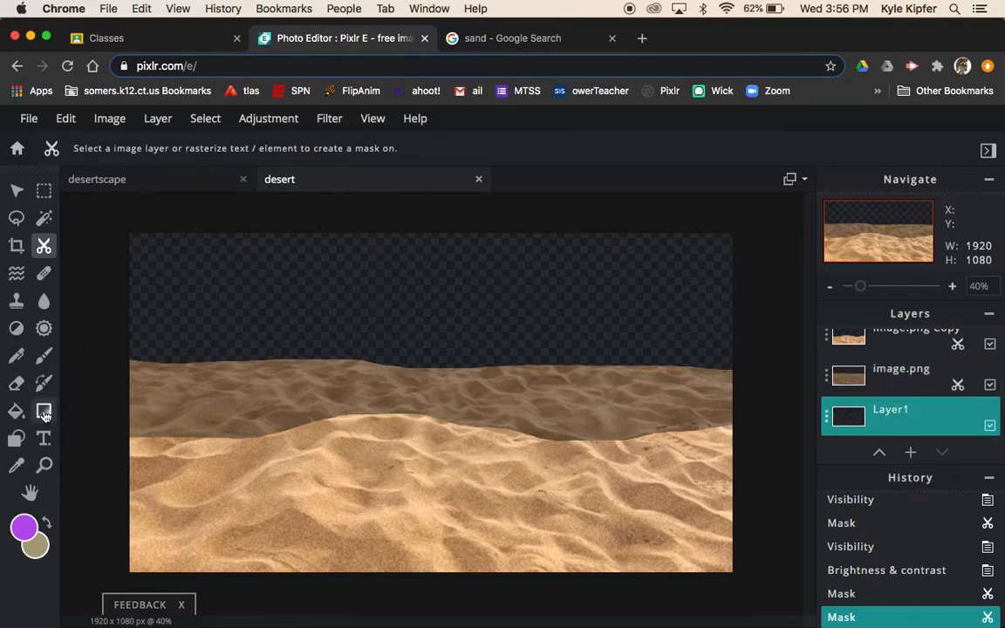
left_click(45, 414)
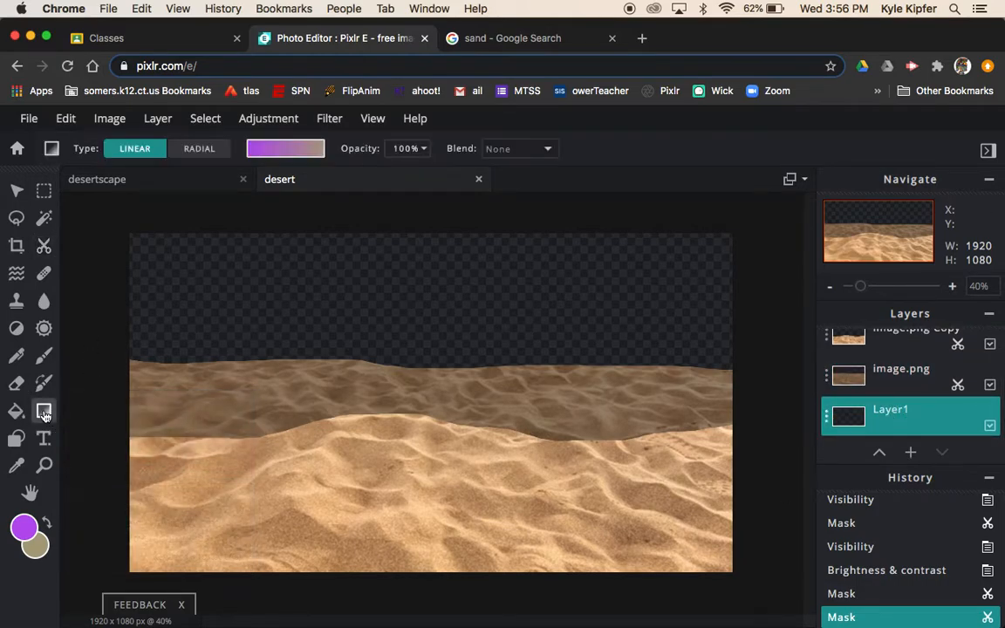
left_click(281, 153)
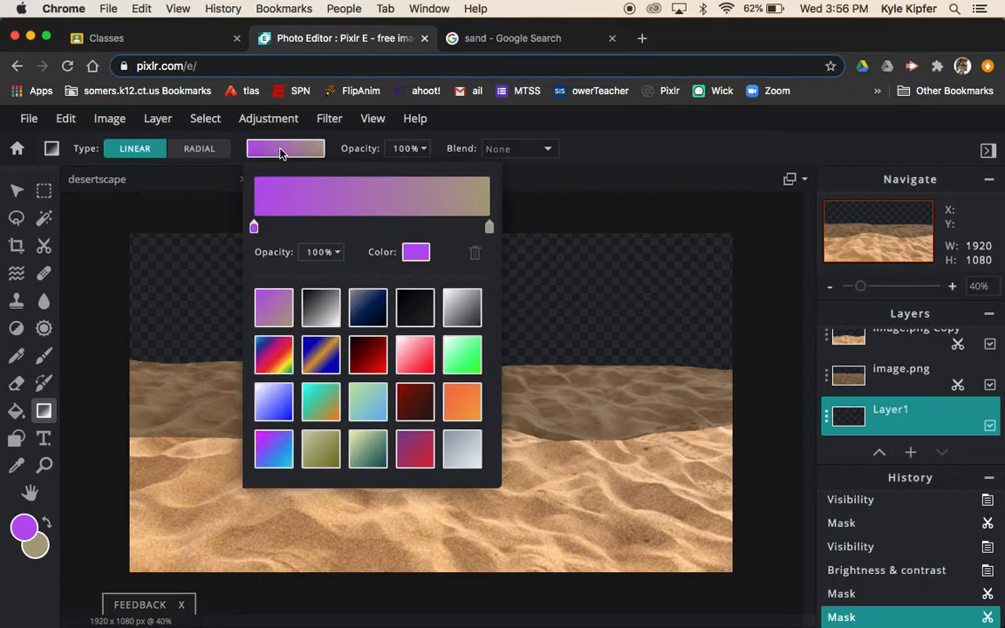
scroll(331, 410, "down", 10)
scroll(334, 413, "up", 2)
scroll(334, 414, "down", 3)
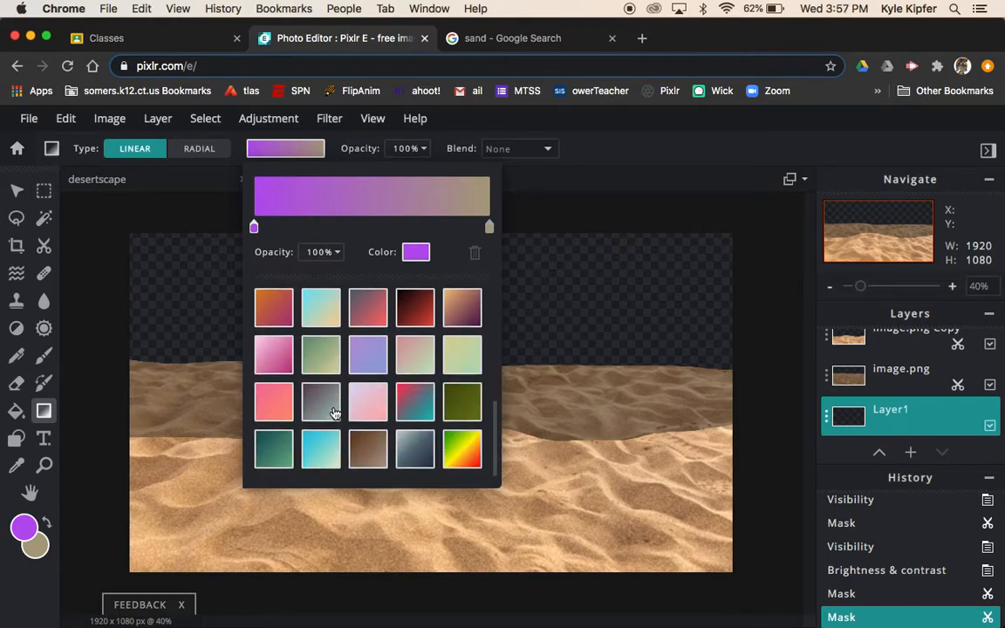
scroll(334, 414, "up", 5)
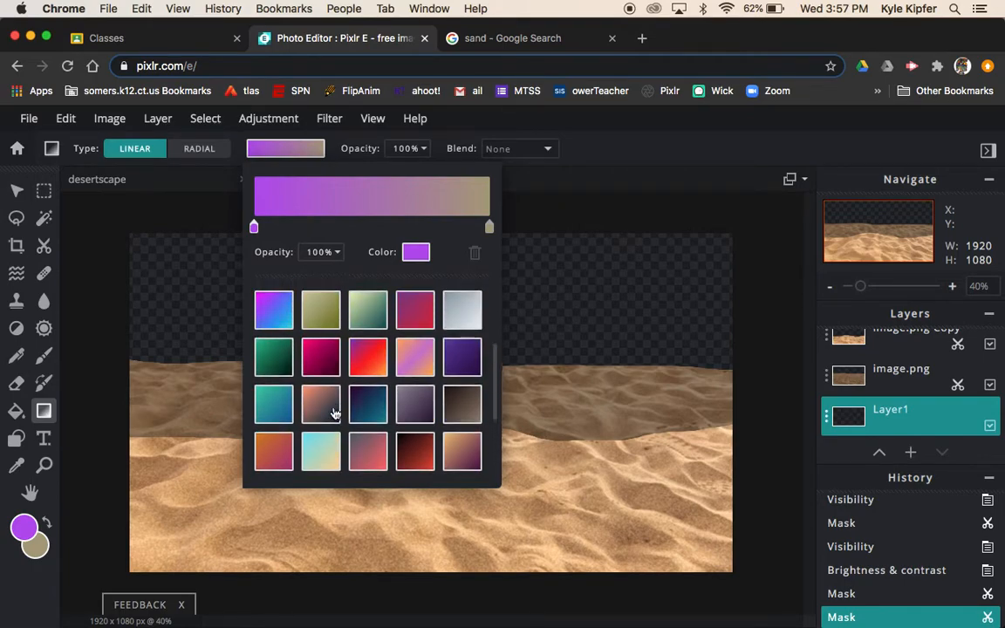
scroll(334, 413, "up", 2)
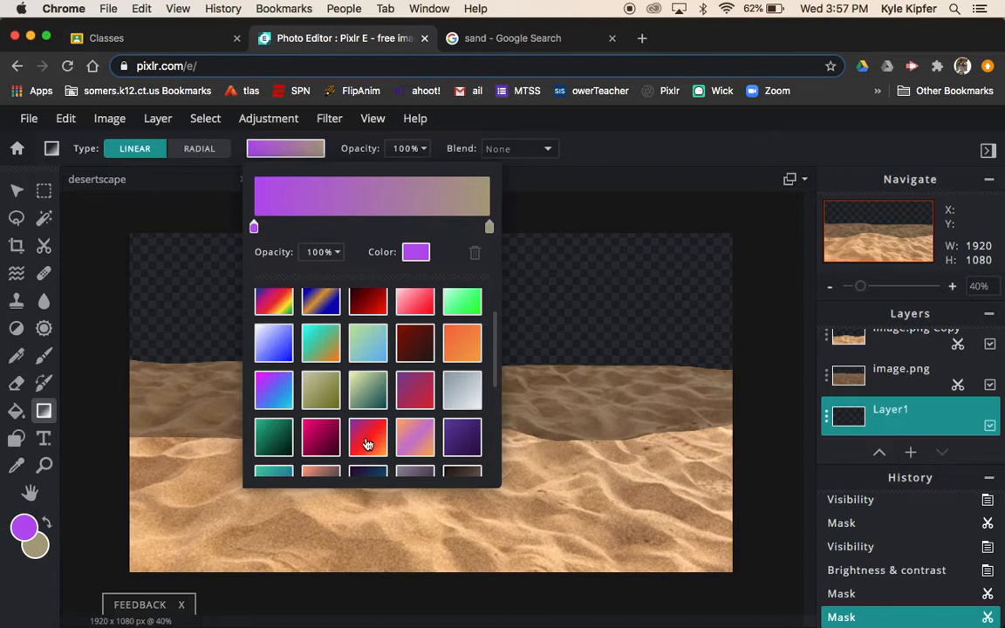
left_click(366, 441)
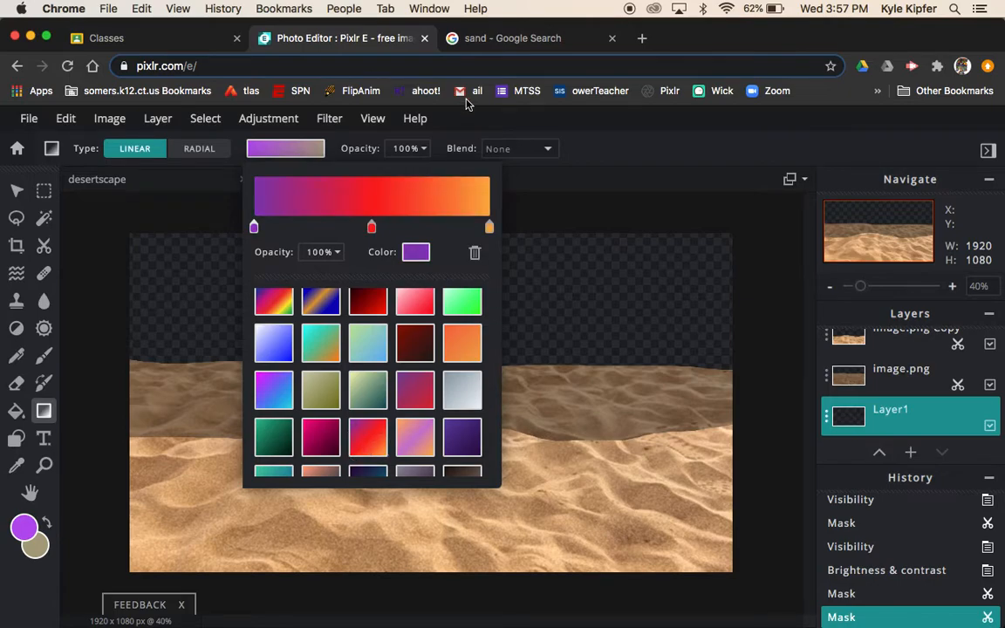
Step: Add a gradient stop between purple and red and set its color to turquoise #2FEACB
left_click(304, 227)
left_click(417, 253)
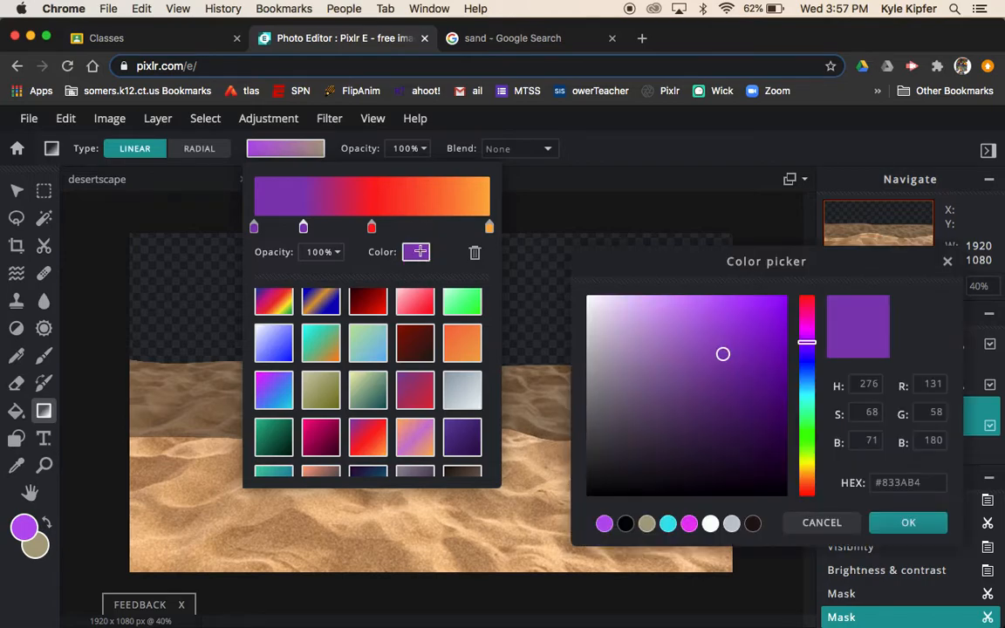
left_click(809, 381)
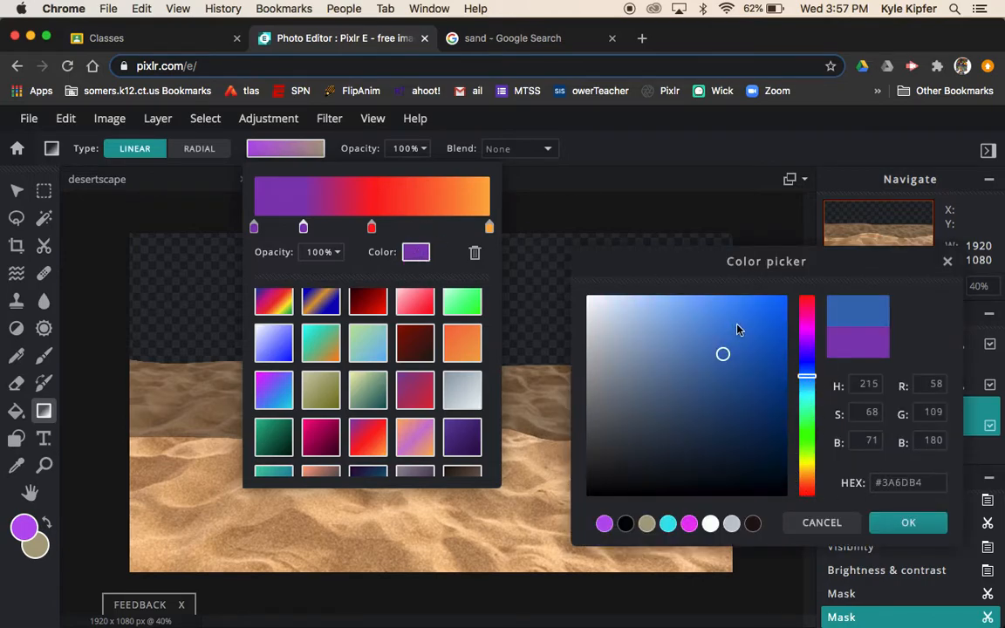
left_click(807, 389)
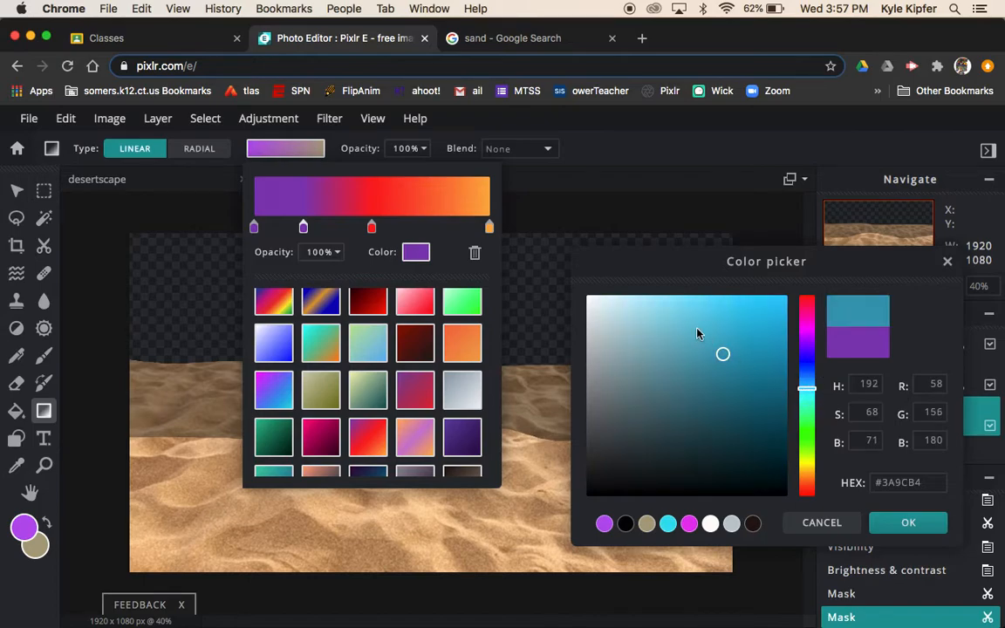
left_click(723, 317)
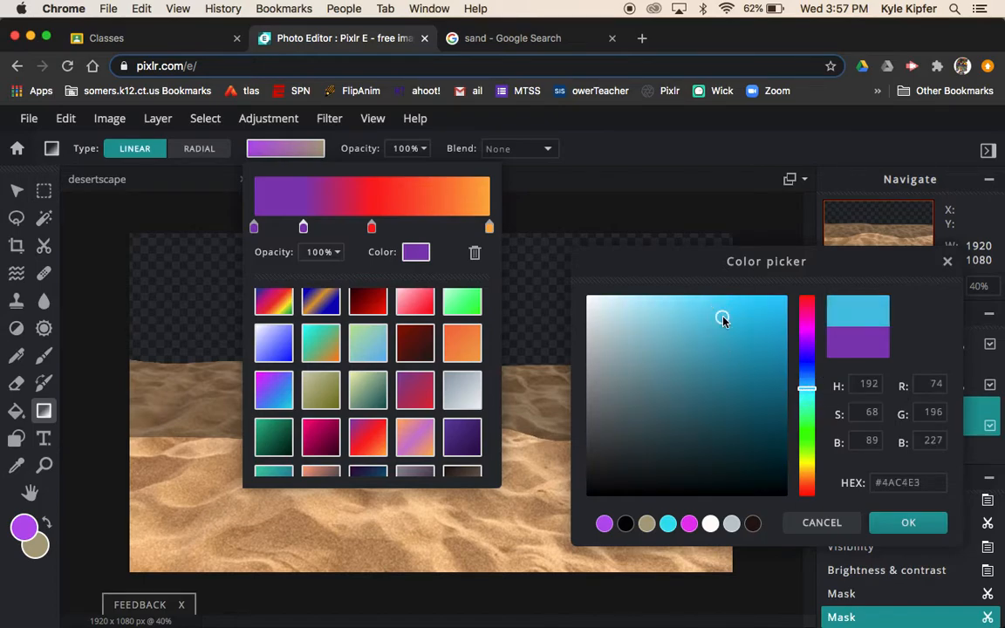
left_click(808, 402)
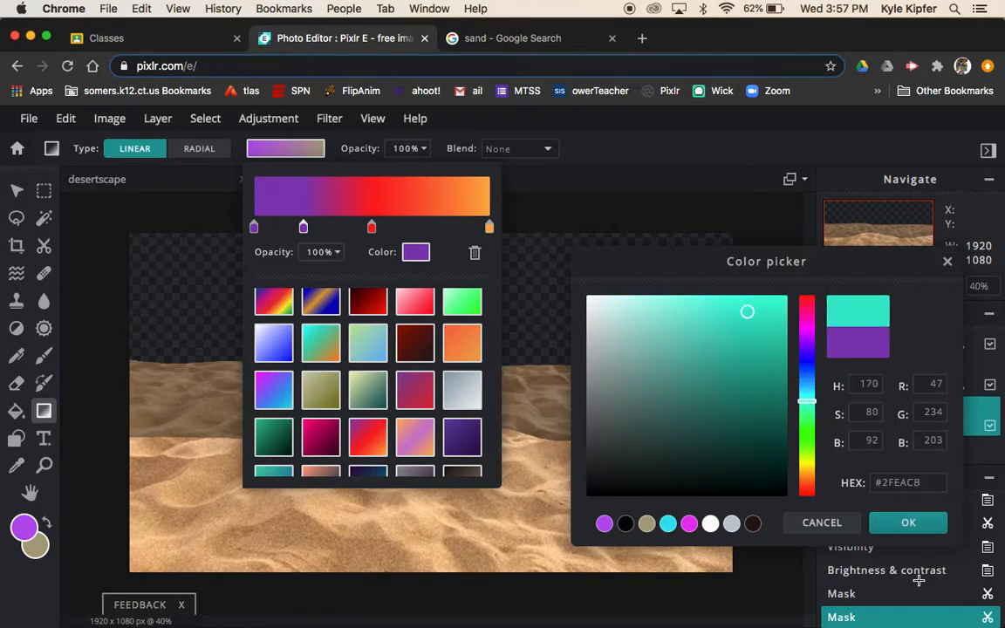
left_click(923, 528)
Step: Move the turquoise stop to just under one third and the red stop to about two thirds along the gradient
left_click_drag(372, 231, 404, 232)
left_click_drag(303, 231, 324, 230)
left_click_drag(403, 228, 418, 230)
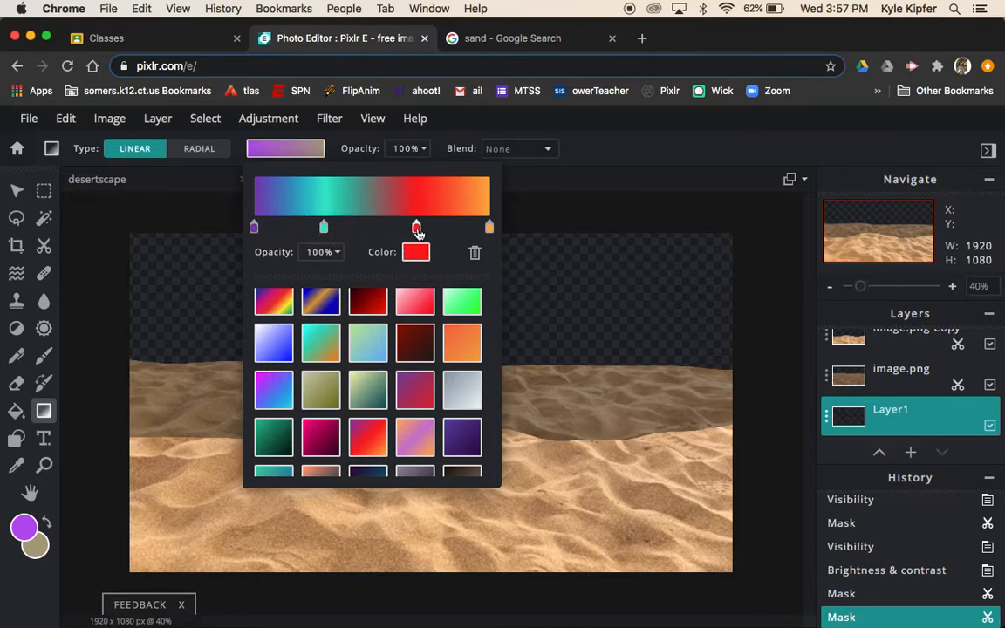
left_click(181, 258)
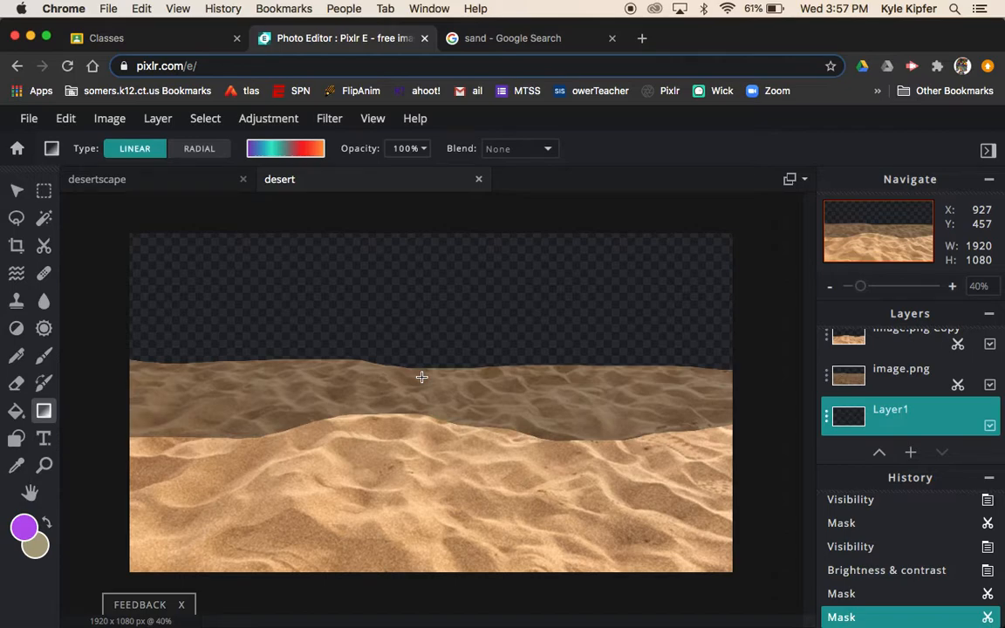
Step: Fill Layer1 with the sky gradient, redrawing it until it runs from purple at the dune horizon to orange near the canvas's upper edge
left_click_drag(420, 394, 423, 235)
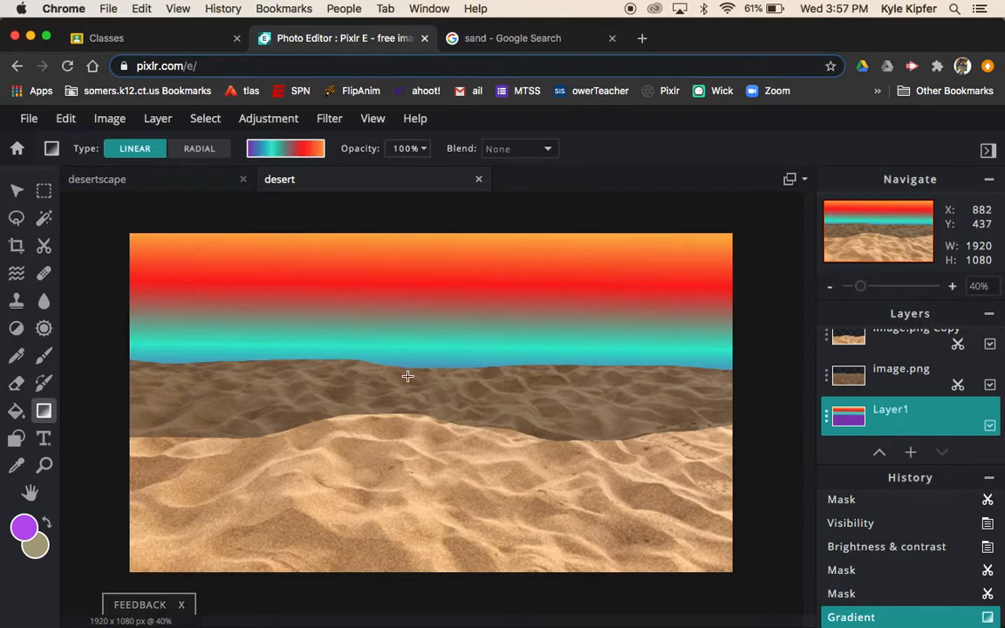
left_click_drag(425, 357, 427, 230)
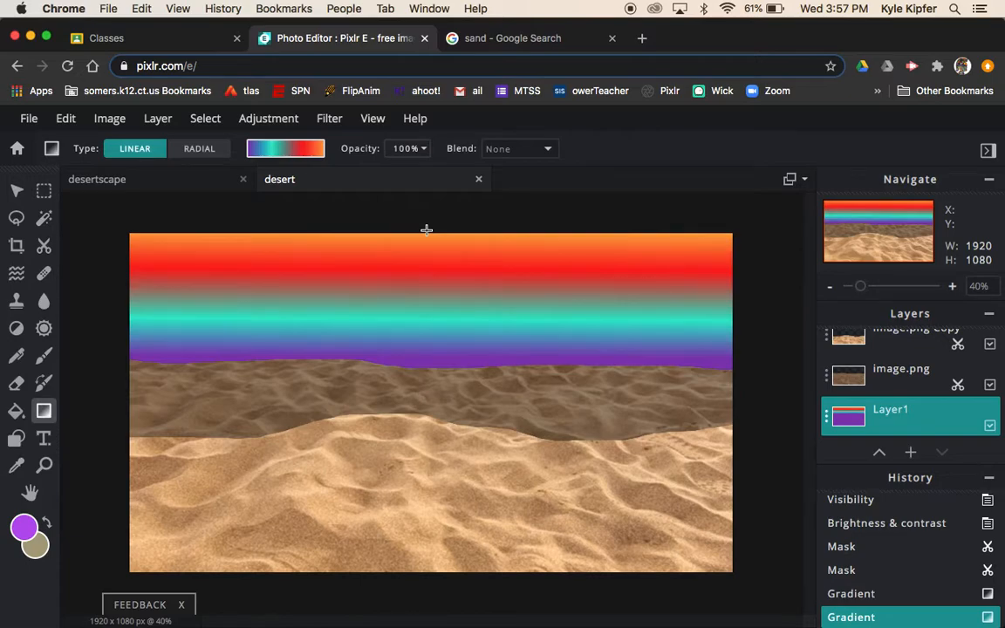
left_click_drag(424, 361, 428, 253)
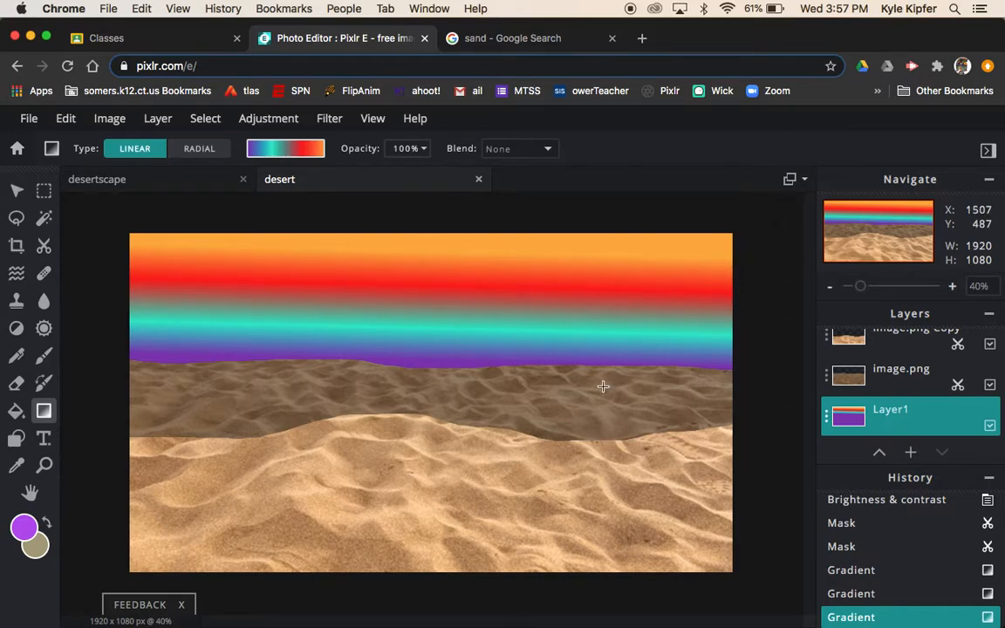
Step: Set up the Smudge tool with a soft round 200 px brush
left_click(43, 302)
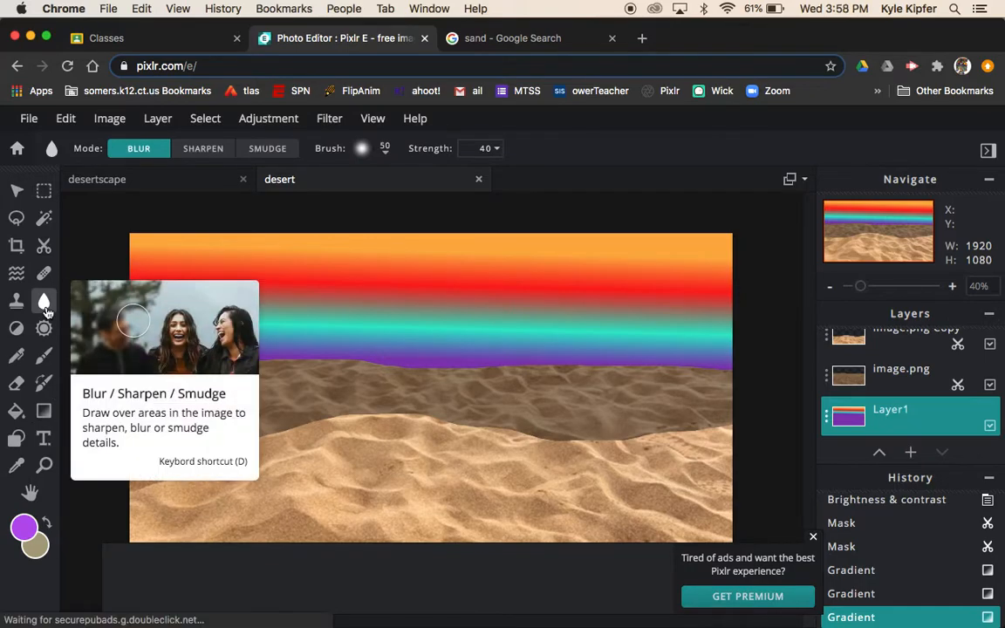
left_click(813, 536)
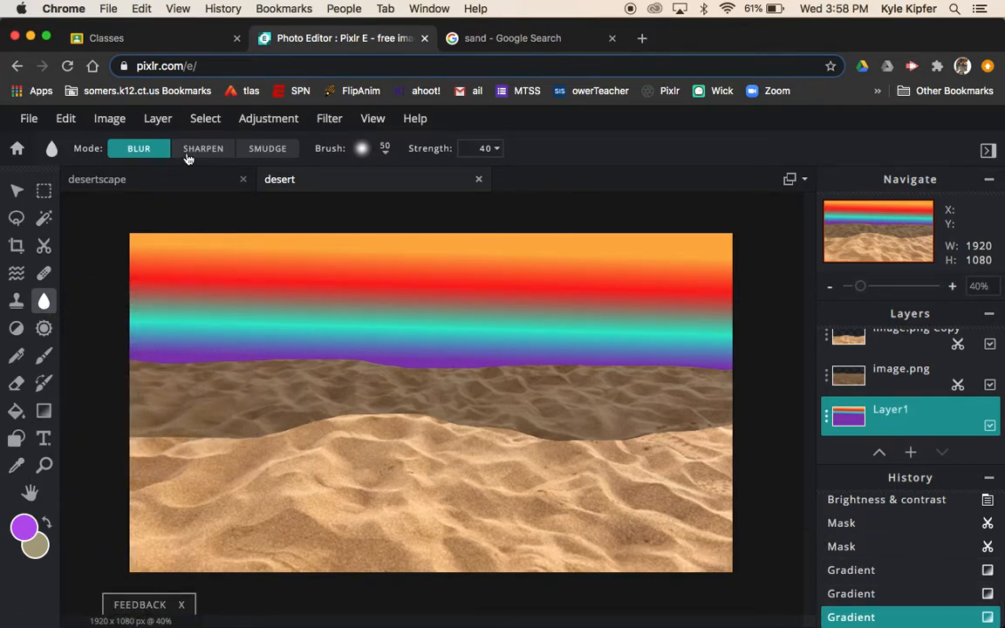
left_click(268, 150)
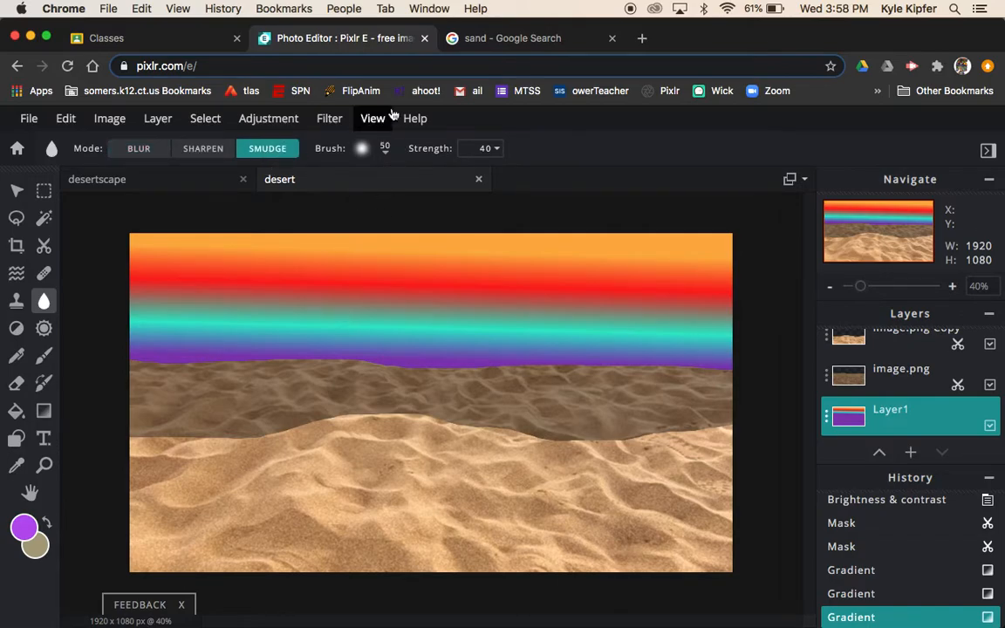
left_click(386, 155)
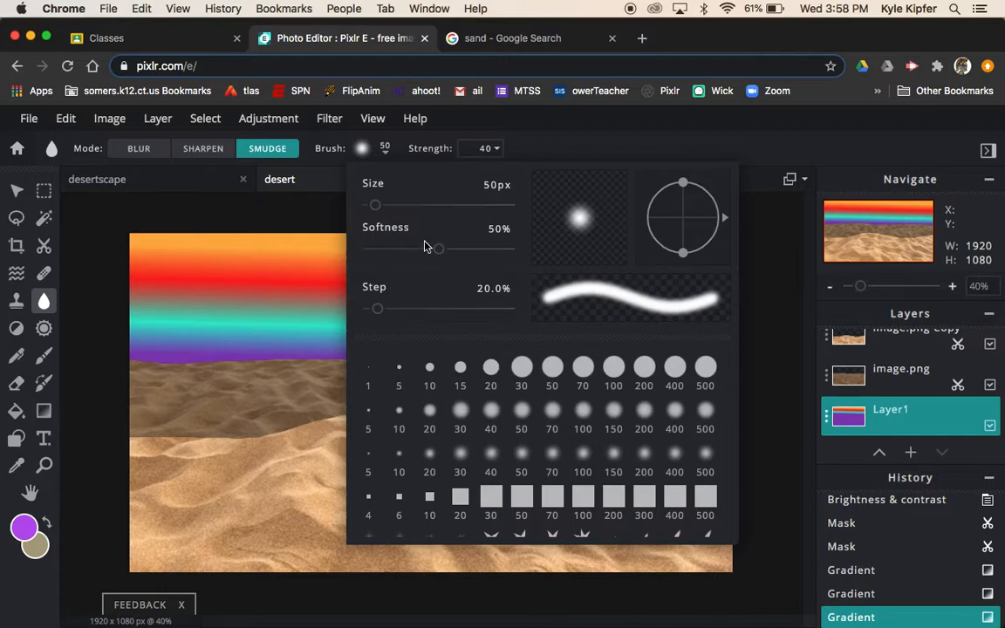
left_click_drag(368, 205, 441, 205)
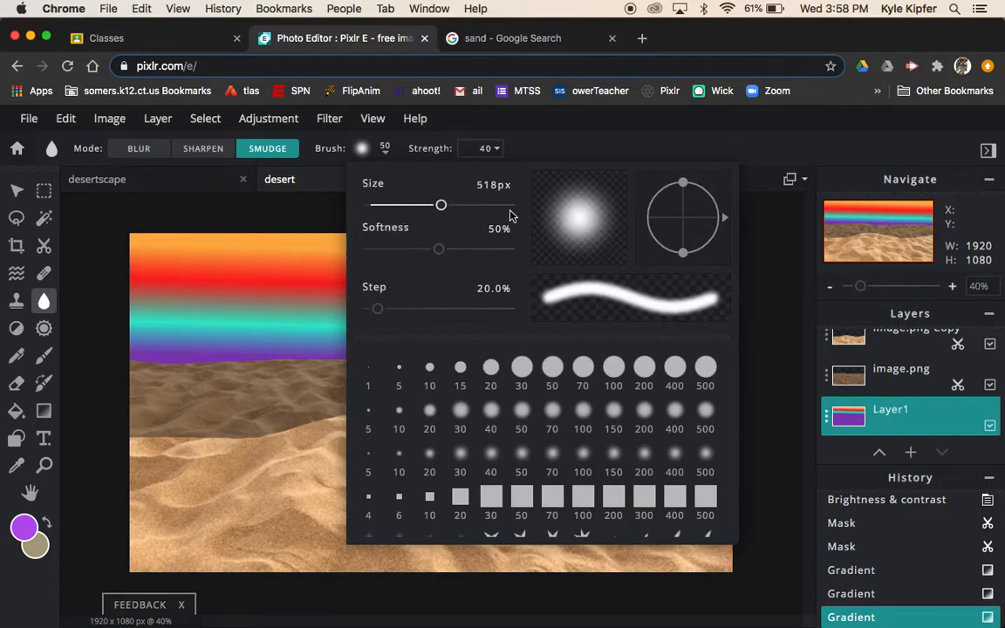
left_click(148, 322)
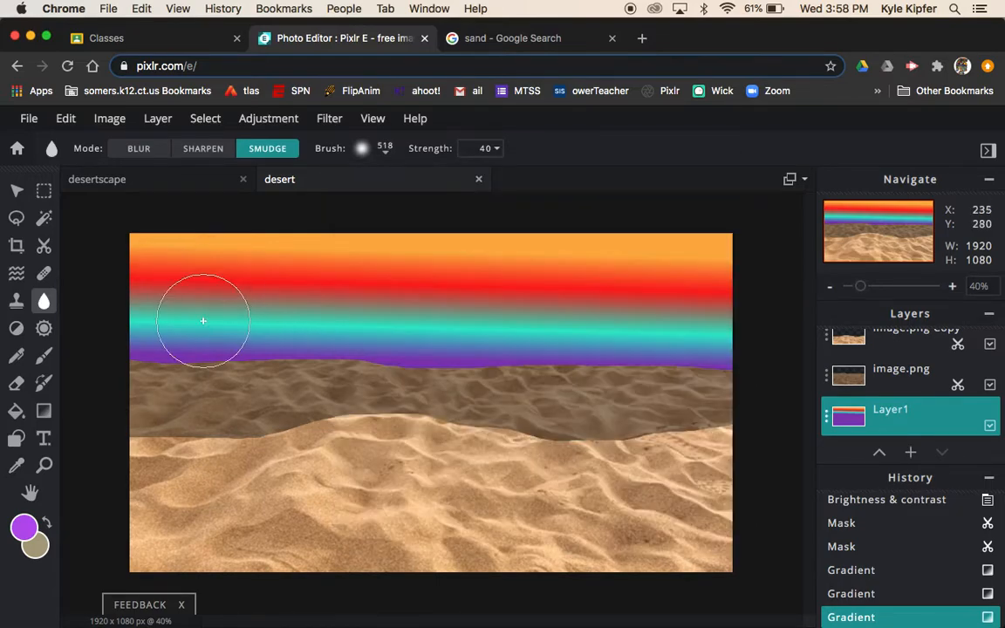
left_click(386, 155)
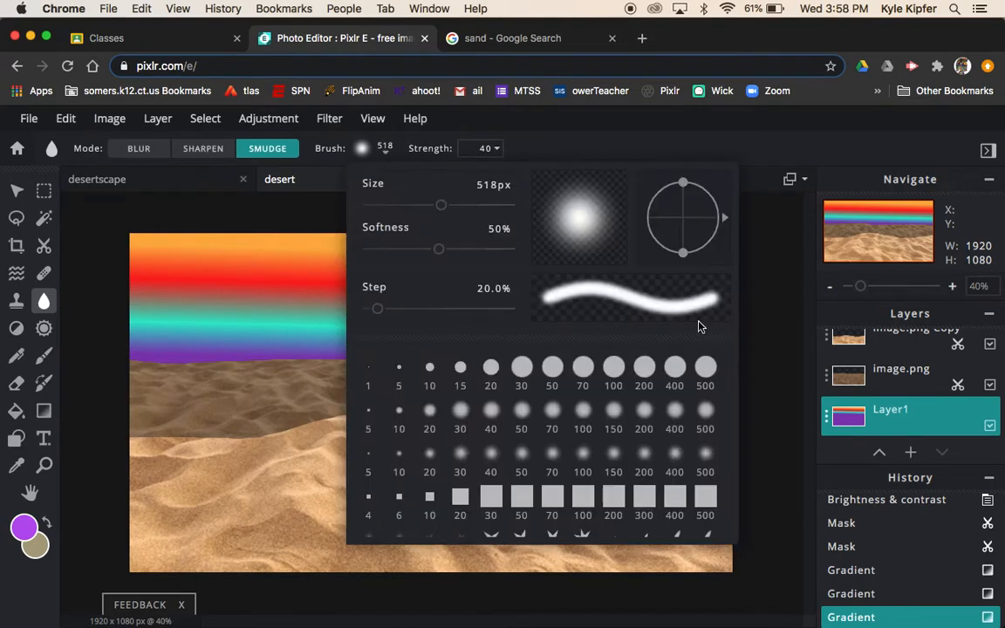
left_click(643, 415)
left_click(317, 219)
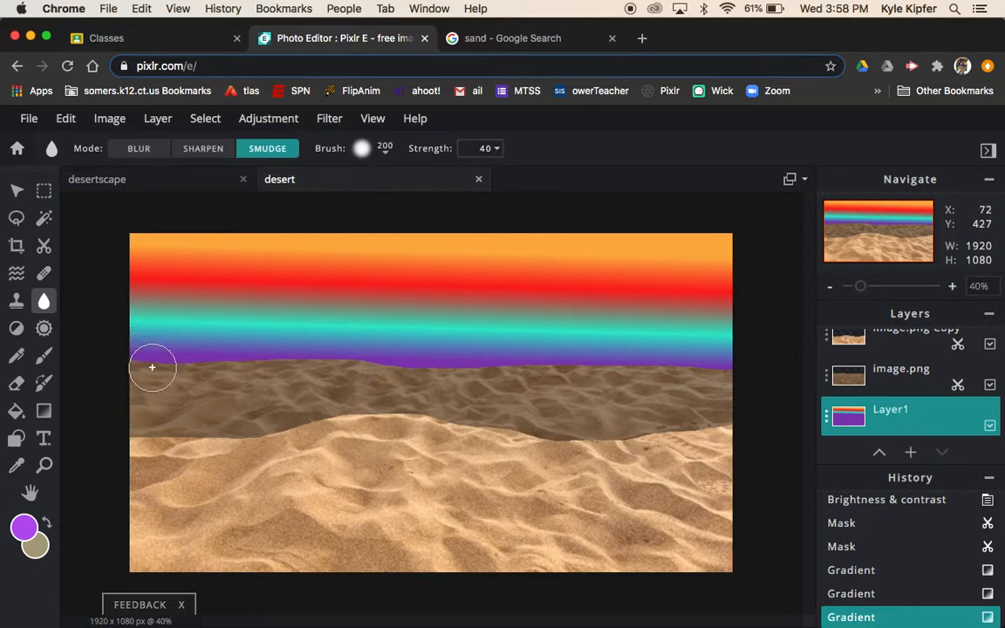
Step: Smudge the sky gradient on Layer1 up and down across its full width, turning the straight color bands into jagged, wavy peaks
mouse_move(159, 366)
left_mouse_down()
mouse_move(164, 243)
mouse_move(195, 210)
mouse_move(210, 364)
mouse_move(243, 309)
mouse_move(306, 325)
mouse_move(437, 258)
mouse_move(480, 358)
mouse_move(601, 327)
mouse_move(724, 393)
mouse_move(774, 331)
mouse_move(759, 336)
left_mouse_up()
mouse_move(161, 316)
left_mouse_down()
mouse_move(221, 247)
mouse_move(176, 286)
mouse_move(134, 382)
mouse_move(76, 397)
left_mouse_up()
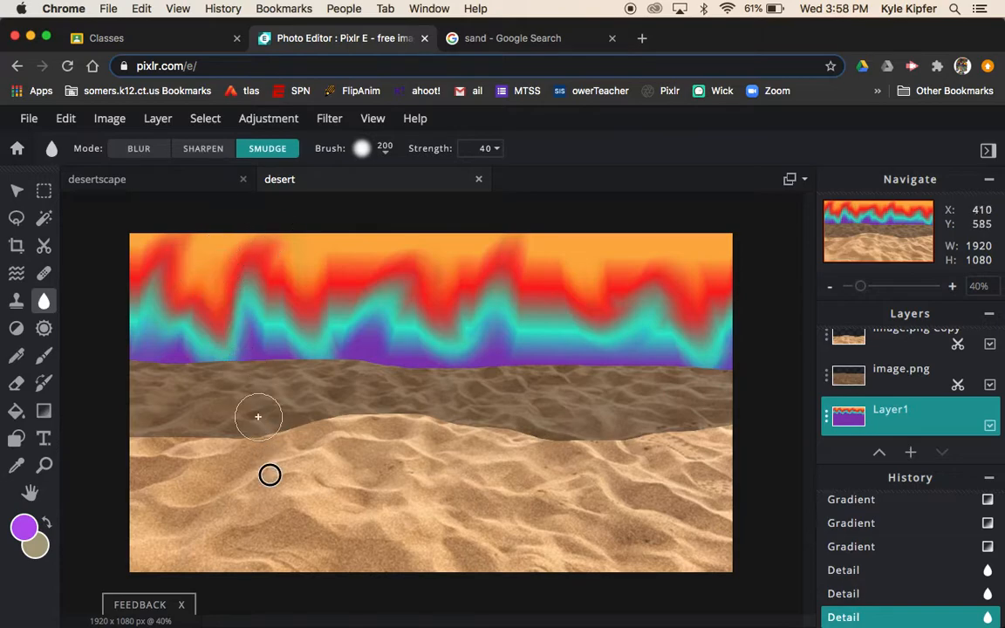
left_click_drag(361, 364, 352, 285)
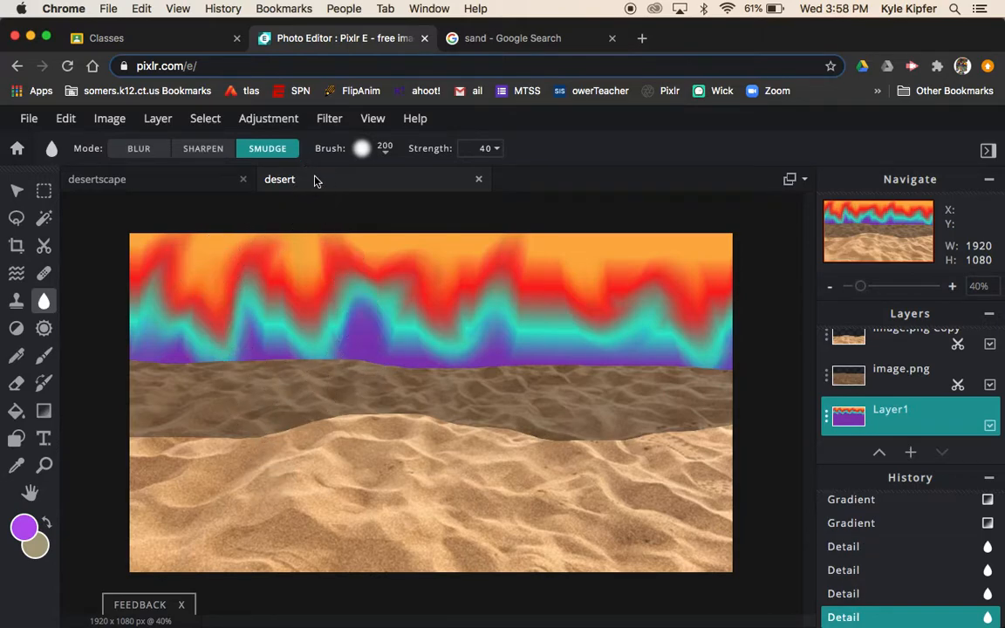
mouse_move(427, 378)
left_mouse_down()
mouse_move(440, 319)
mouse_move(422, 219)
left_mouse_up()
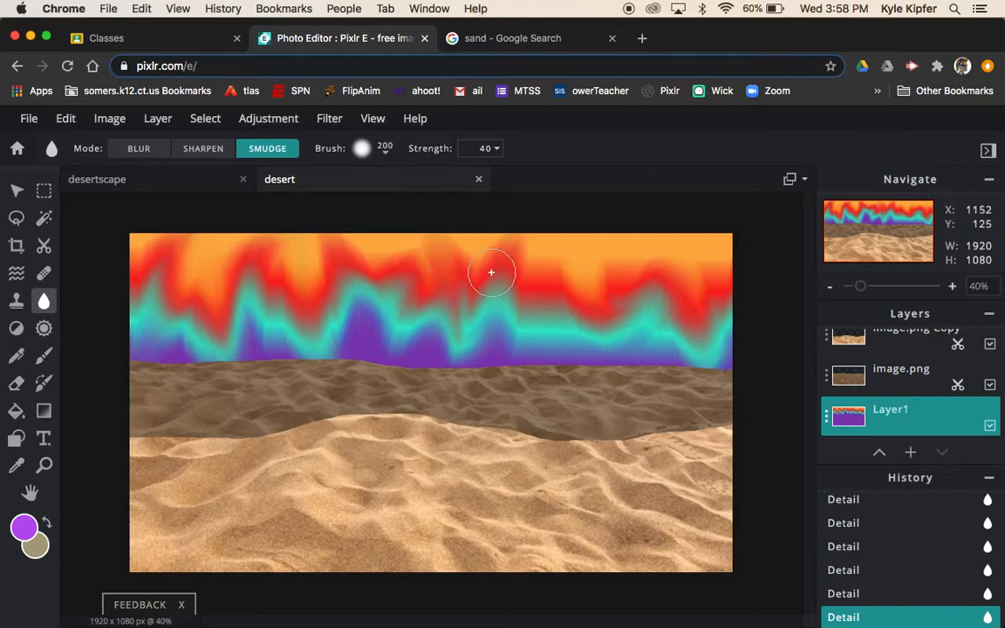
mouse_move(534, 372)
left_mouse_down()
mouse_move(529, 267)
mouse_move(560, 220)
left_mouse_up()
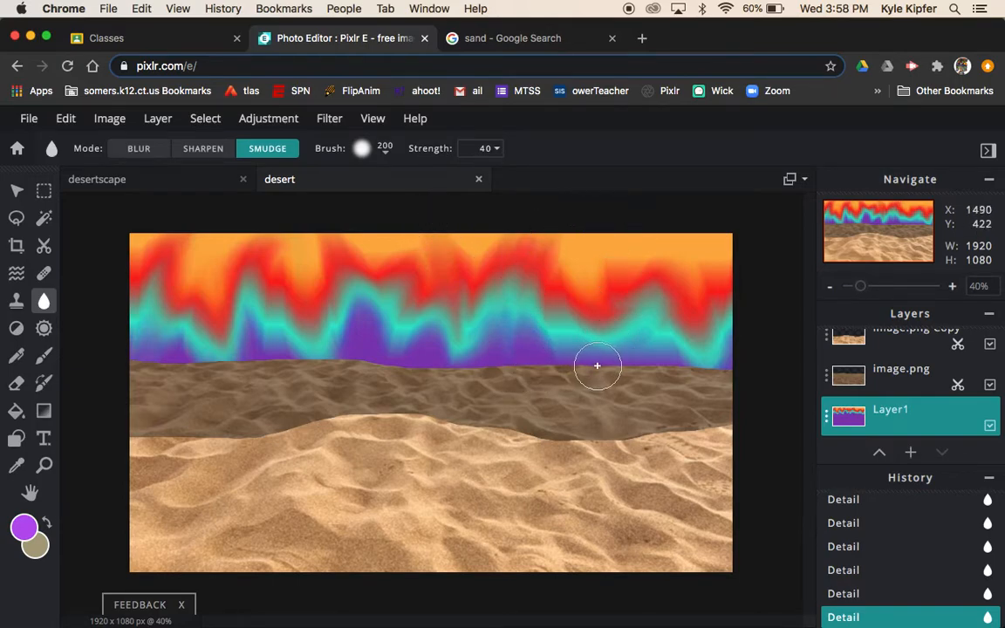
left_click_drag(596, 364, 581, 271)
left_click_drag(653, 283, 625, 455)
left_click_drag(562, 233, 558, 316)
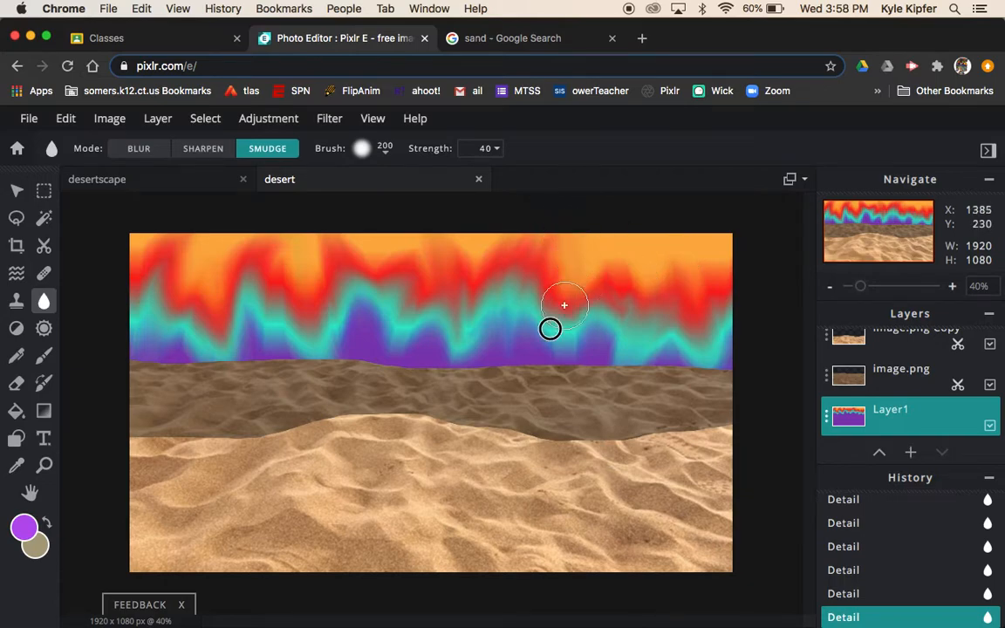
left_click_drag(478, 272, 482, 335)
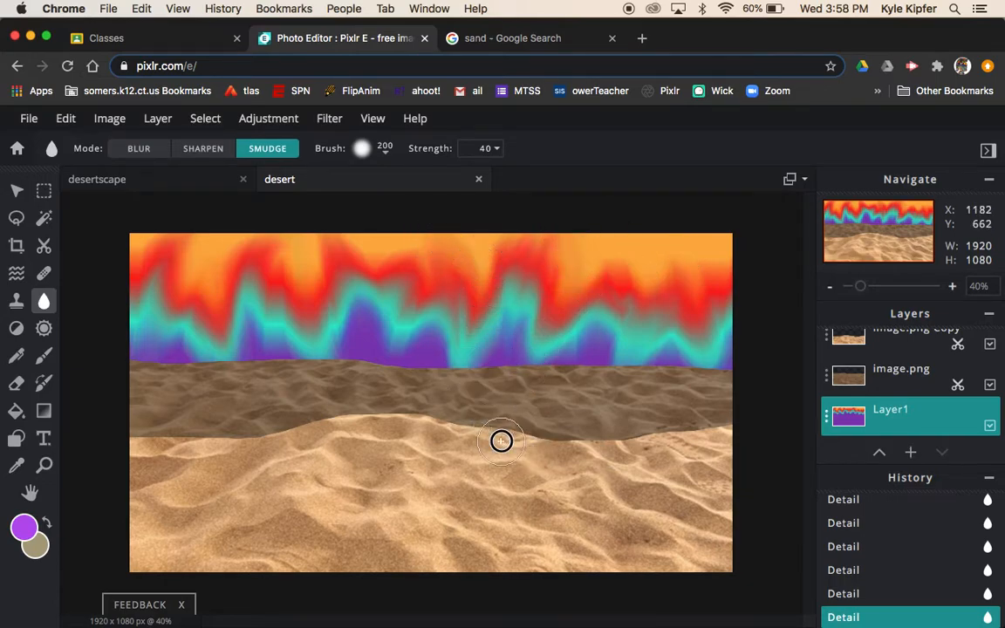
mouse_move(363, 236)
left_mouse_down()
mouse_move(390, 281)
mouse_move(372, 336)
left_mouse_up()
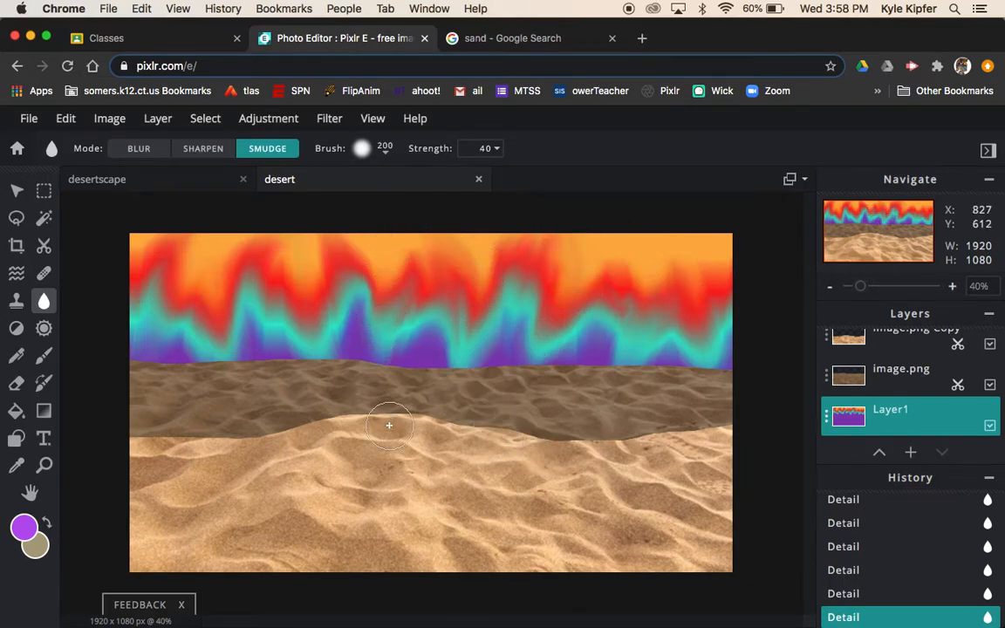
mouse_move(224, 262)
left_mouse_down()
mouse_move(192, 311)
mouse_move(191, 407)
left_mouse_up()
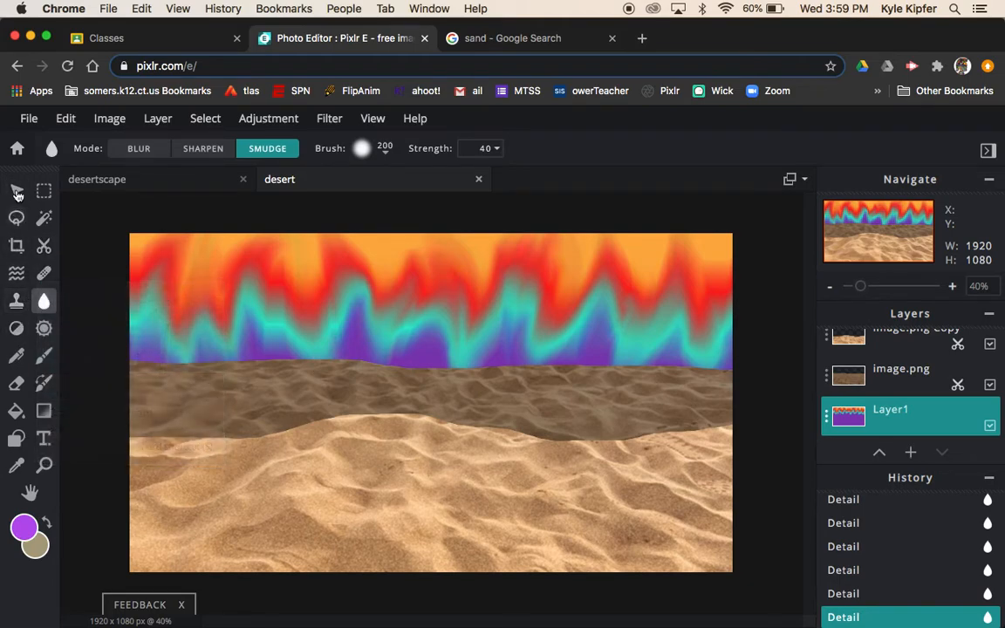
Step: Switch the Lasso to polygonal selection and add an empty layer above the sand layers
left_click(17, 218)
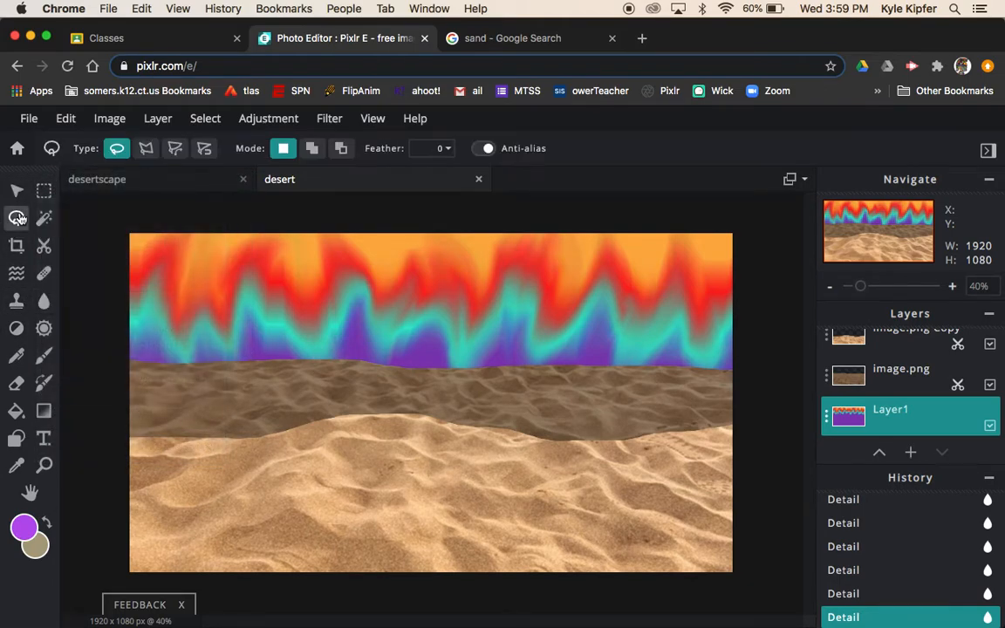
left_click(146, 149)
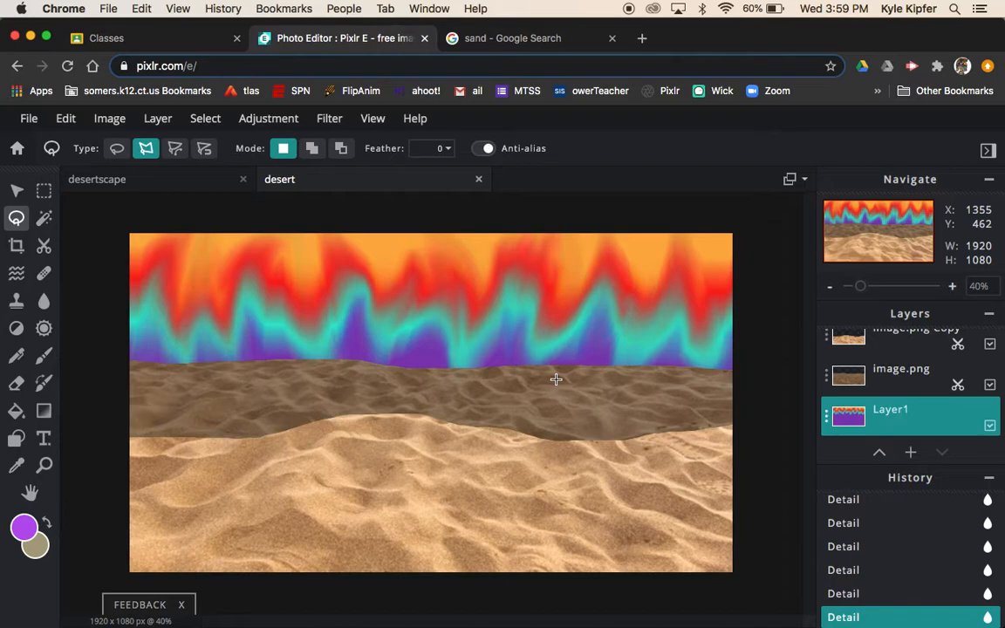
left_click(910, 452)
left_click(633, 414)
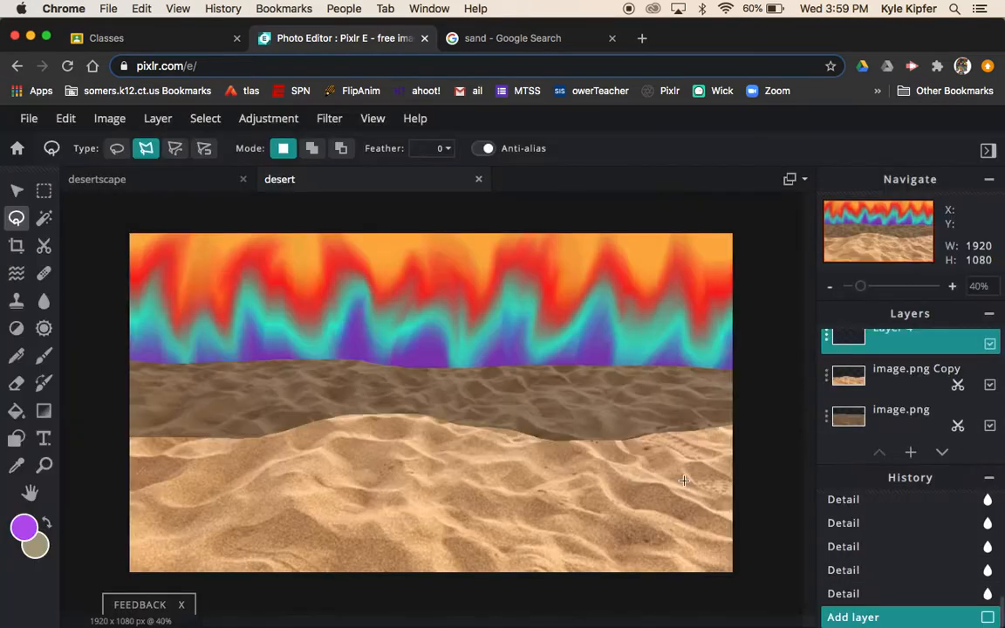
scroll(886, 410, "up", 1)
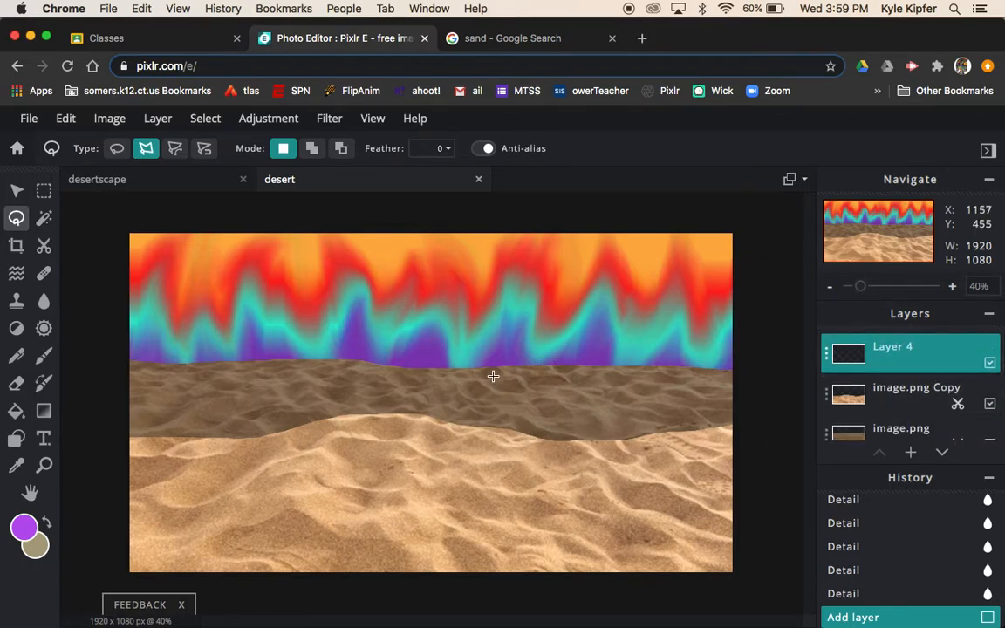
Step: Outline a tall triangular pyramid face about 364 by 739 px, from the lower sky down into the front dune, with a vertical right edge
left_click(532, 332)
left_click(420, 494)
left_click(529, 553)
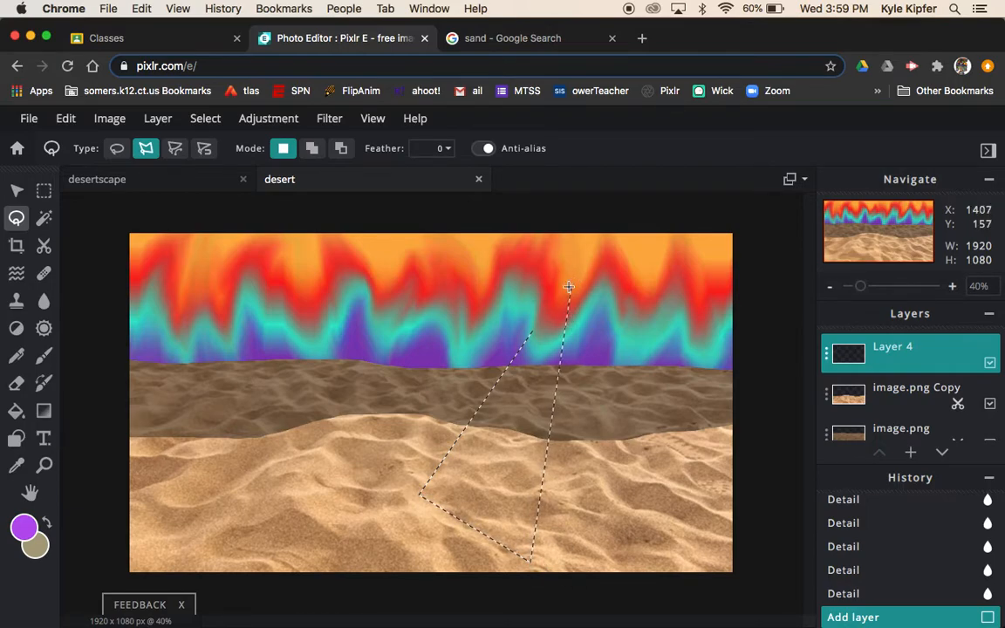
left_click(531, 334)
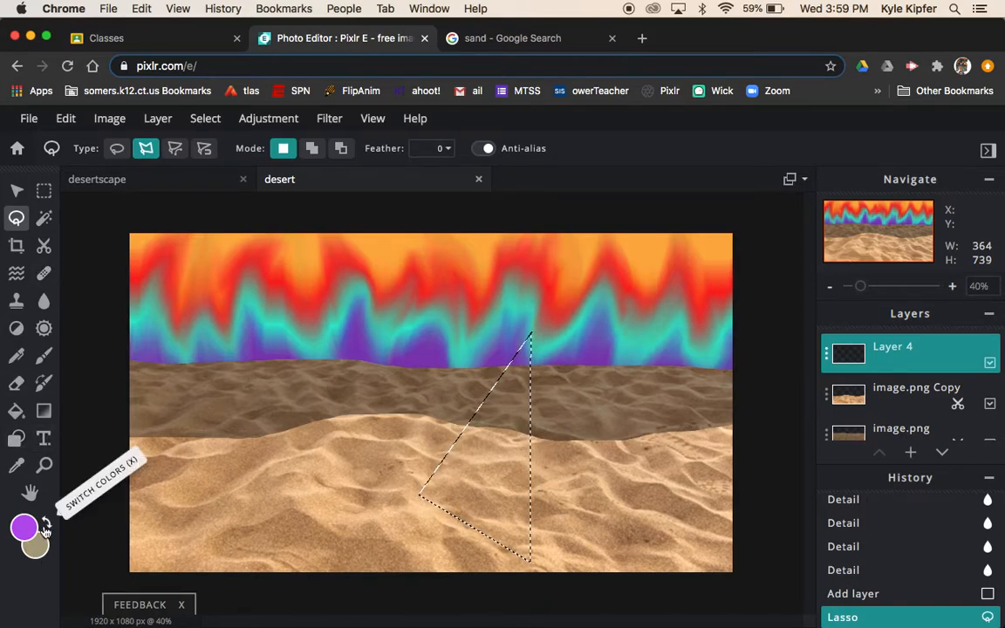
Step: Fill the triangular selection on Layer 4 with the sandy tan color #BB9E5E
left_click(16, 411)
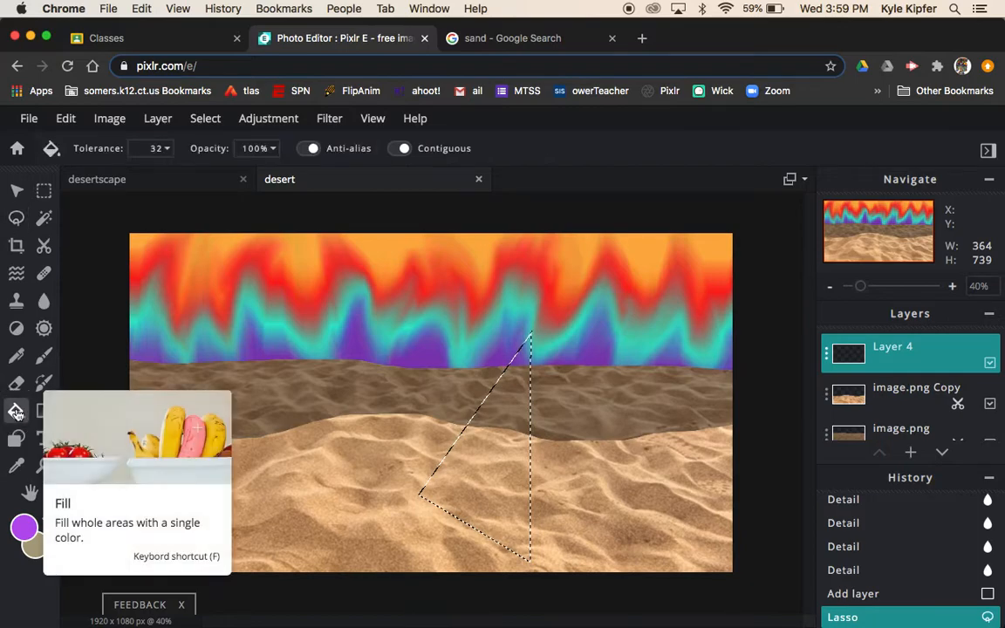
left_click(24, 525)
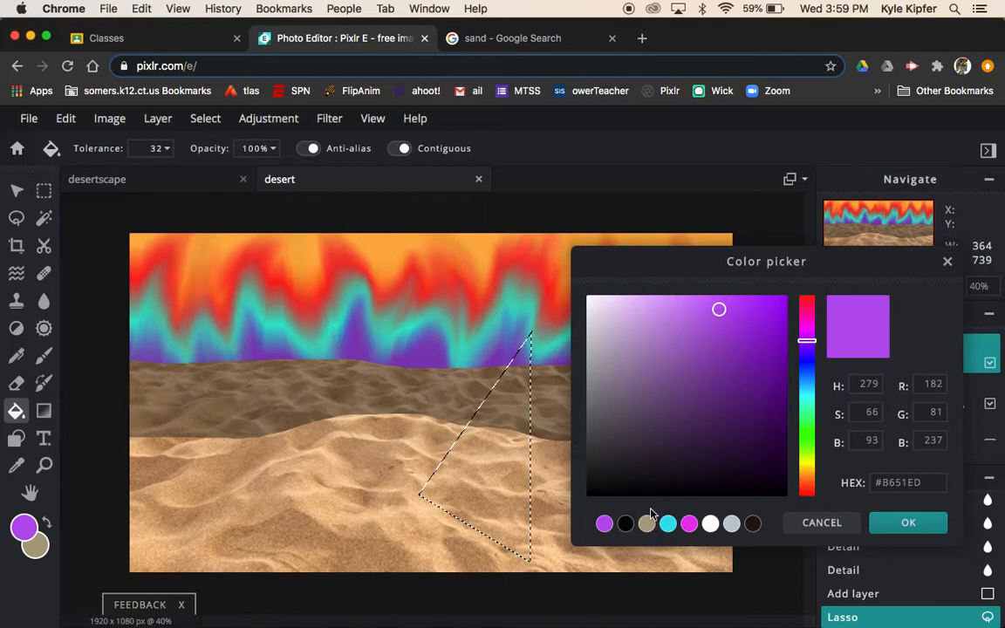
left_click(806, 477)
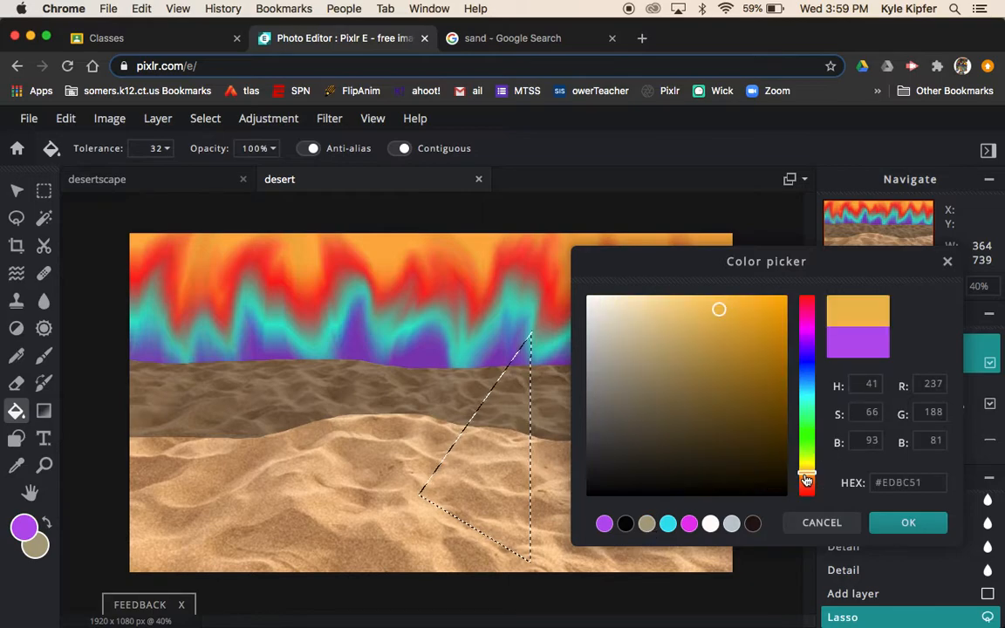
left_click(753, 419)
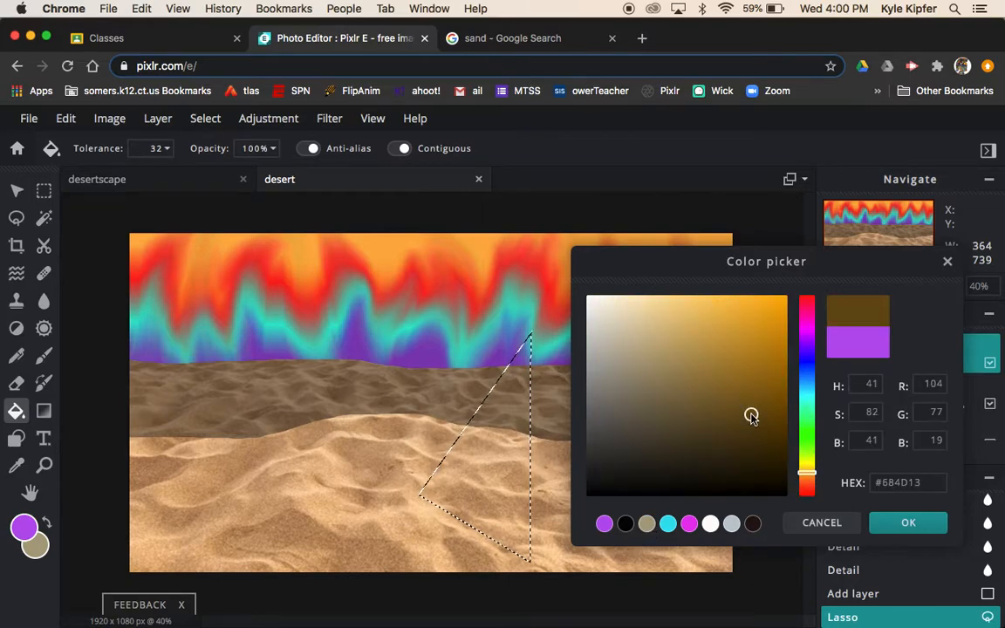
left_click(732, 375)
left_click(708, 367)
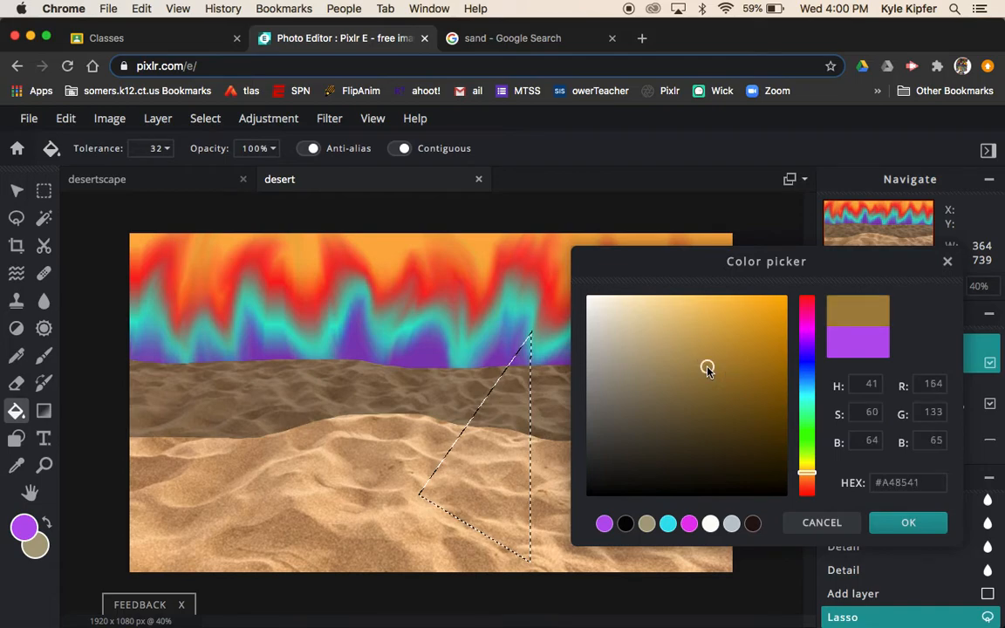
left_click(687, 349)
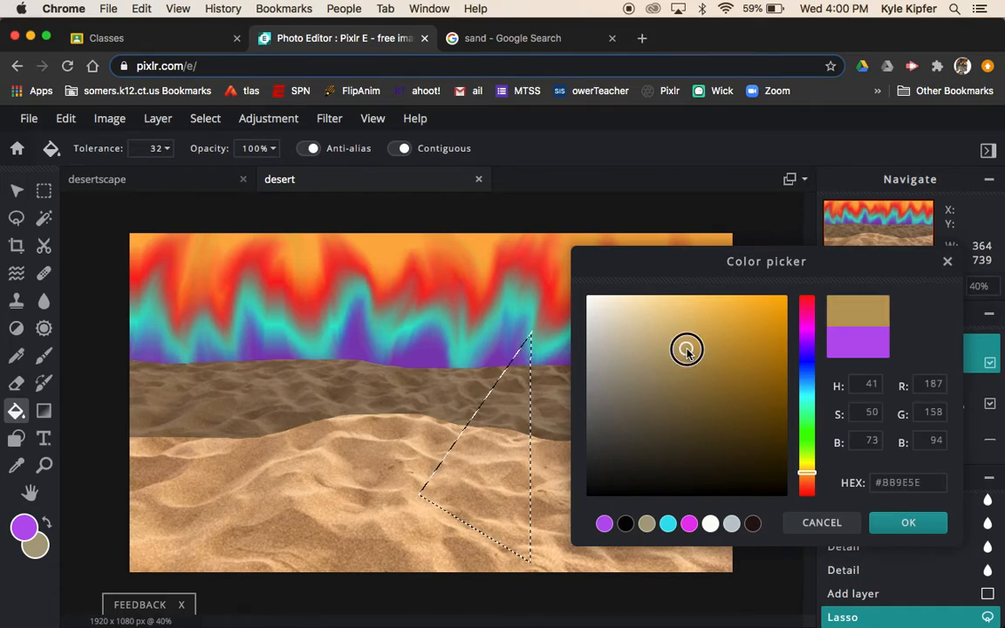
left_click(920, 522)
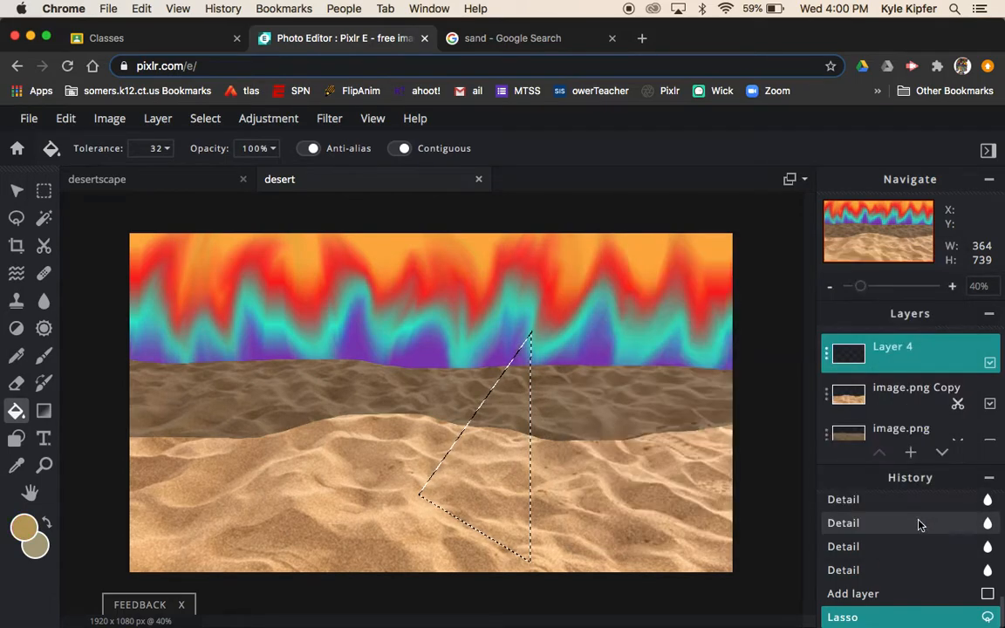
left_click(488, 460)
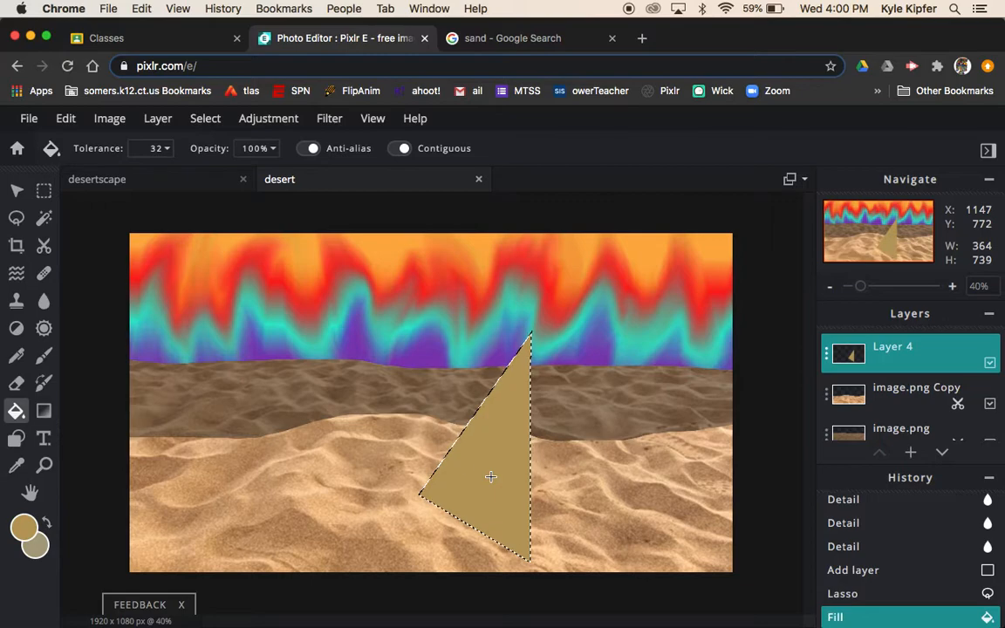
Step: Apply the Grain filter to the tan triangle with an amount of 100
left_click(329, 121)
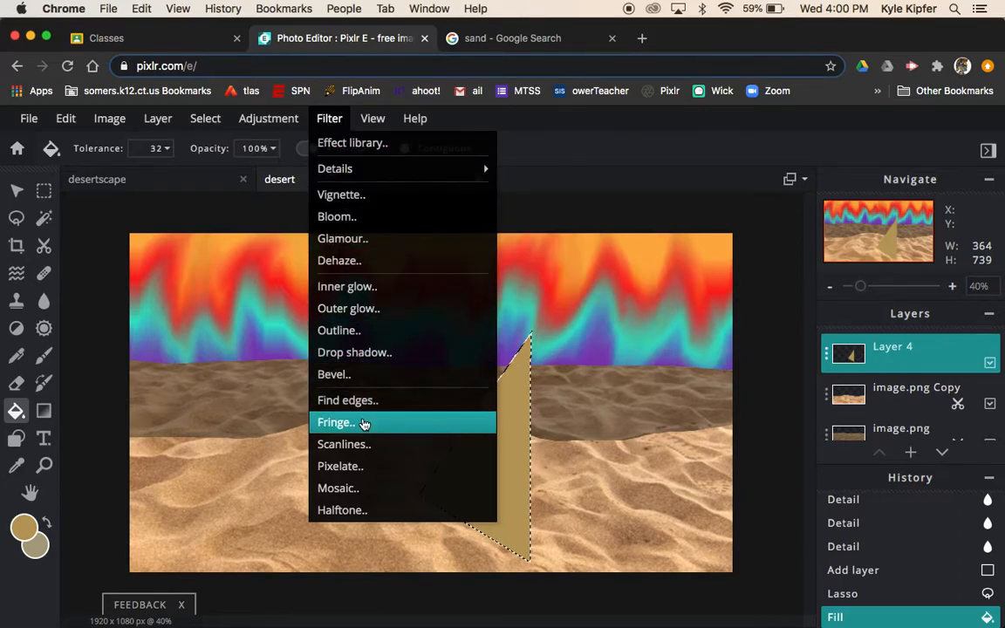
mouse_move(368, 168)
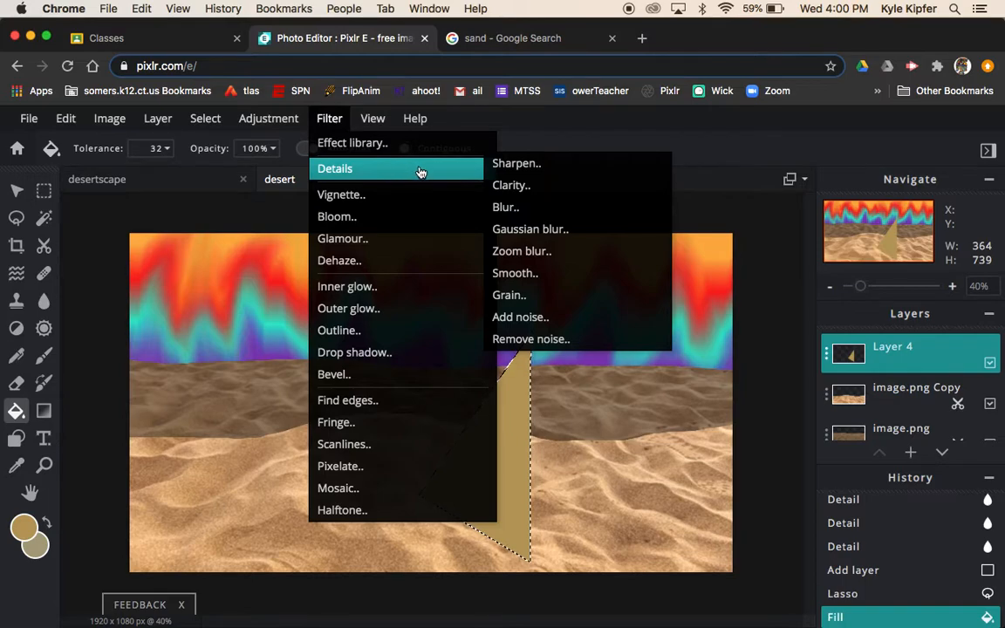
left_click(538, 298)
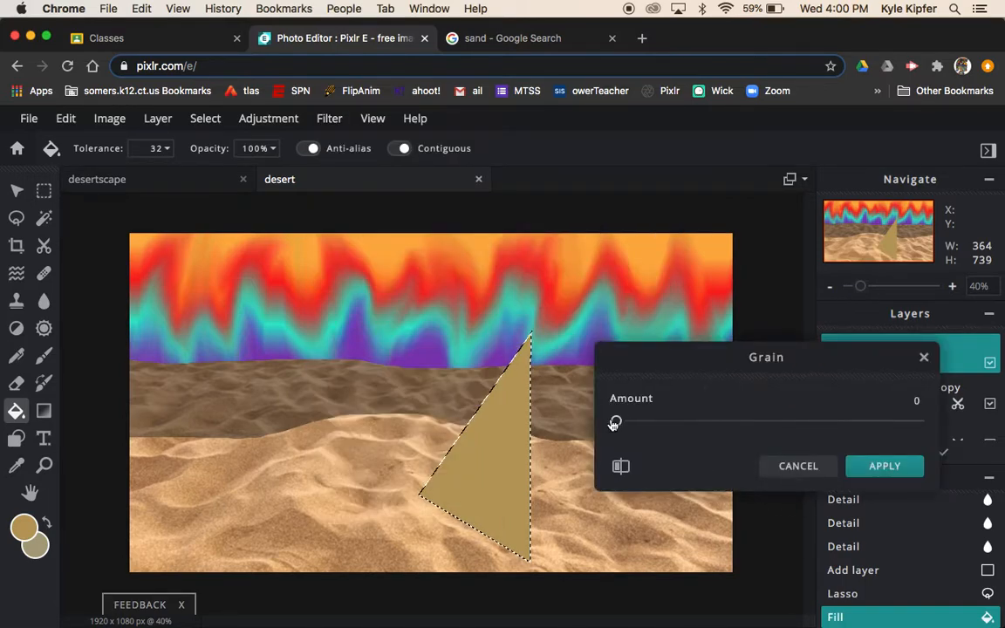
left_click_drag(616, 423, 987, 447)
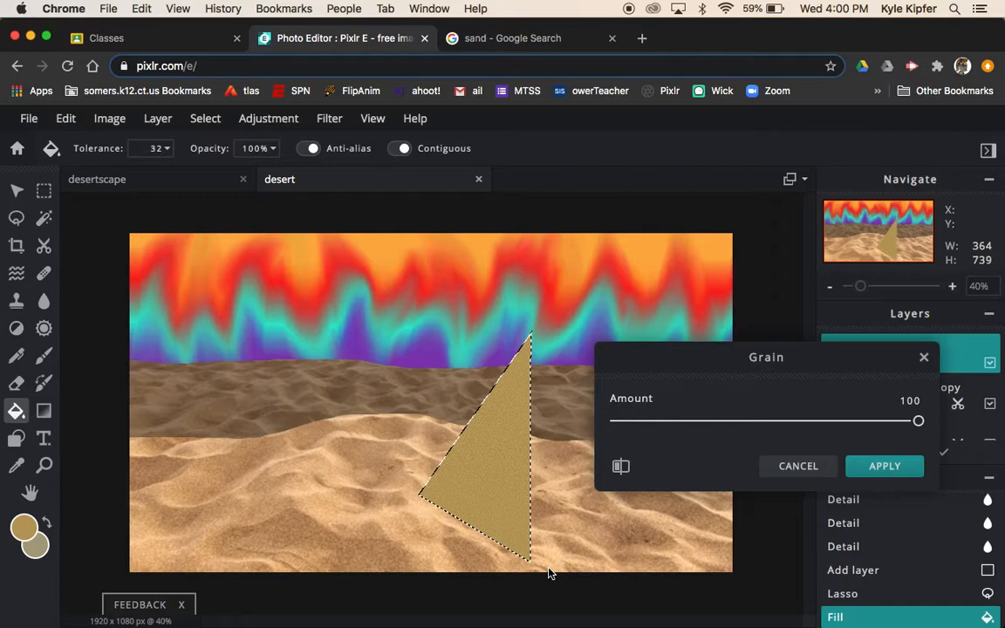
left_click(883, 465)
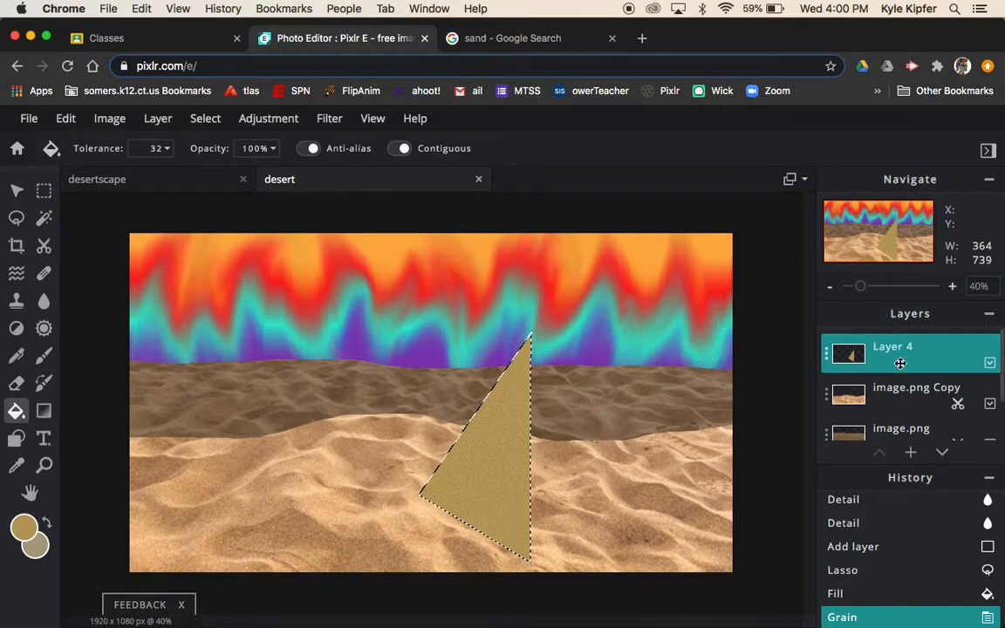
Step: Clear the selection, duplicate the grainy triangle layer and move the copy to the right, to about Left 1144, Top 299
key("super+d")
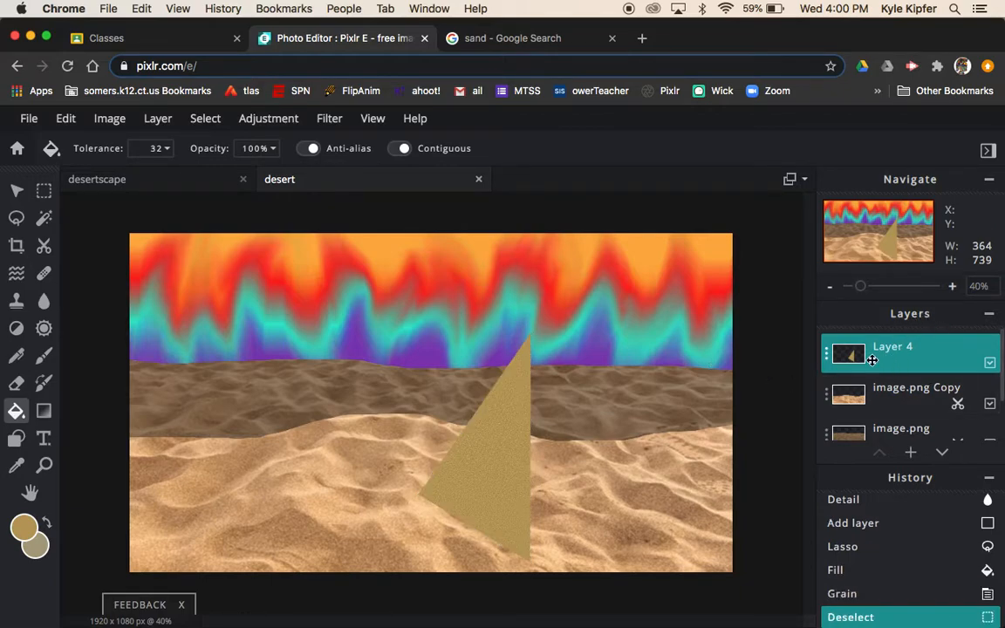
left_click(826, 352)
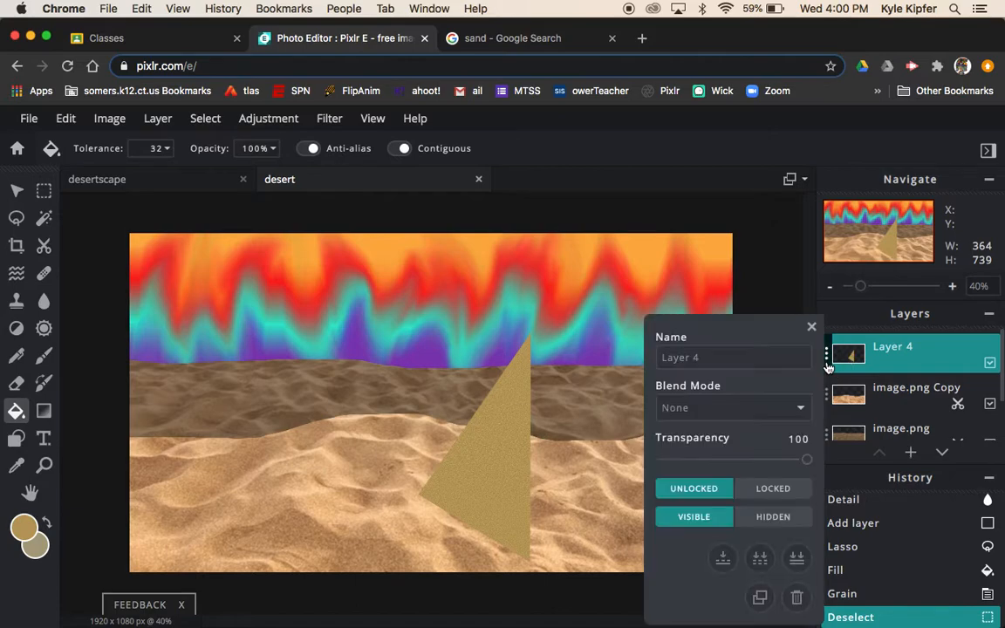
left_click(759, 598)
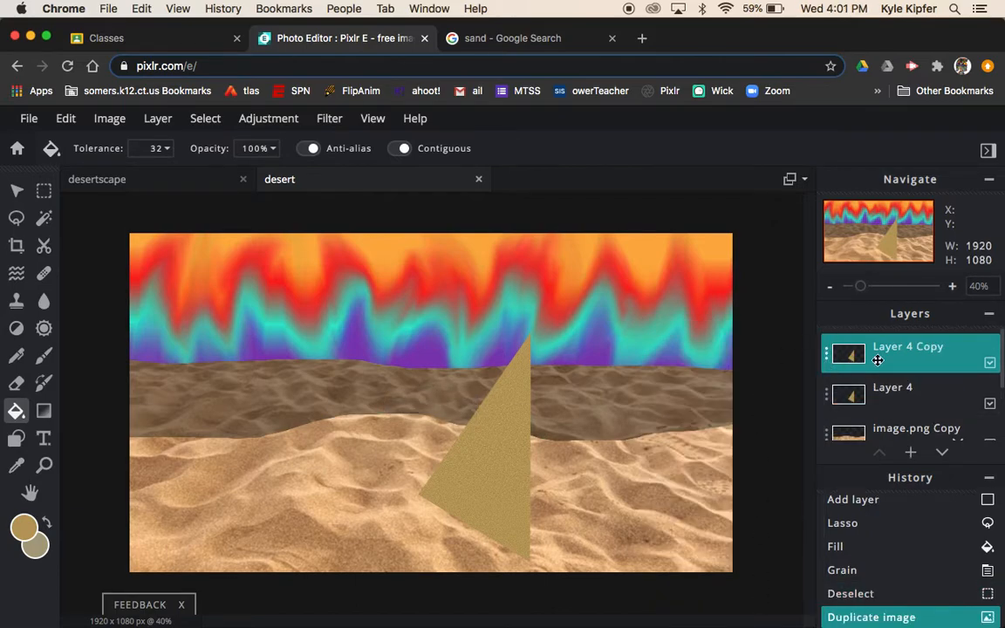
left_click(18, 190)
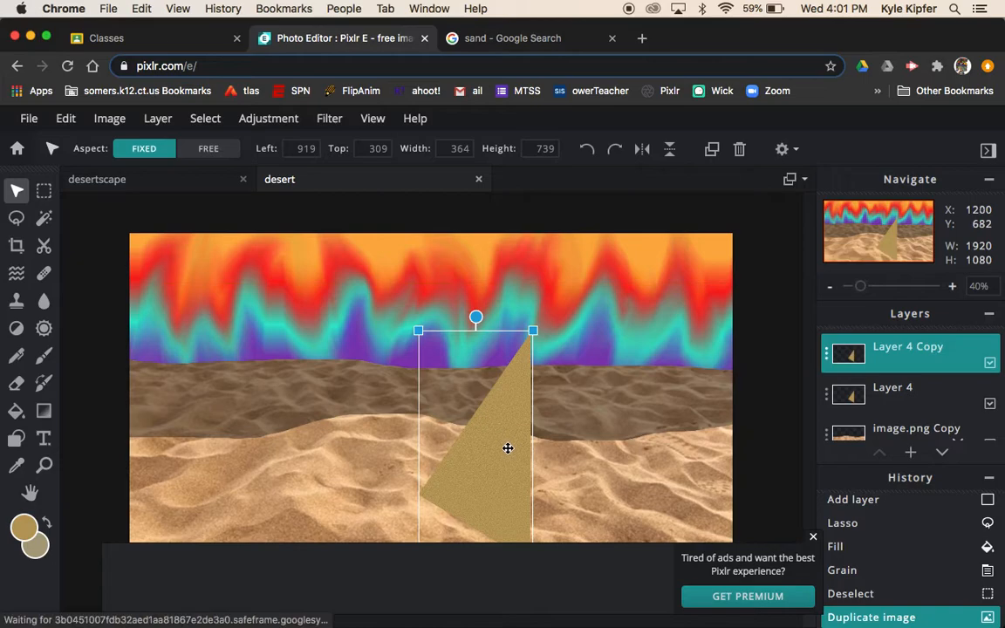
left_click_drag(507, 447, 576, 446)
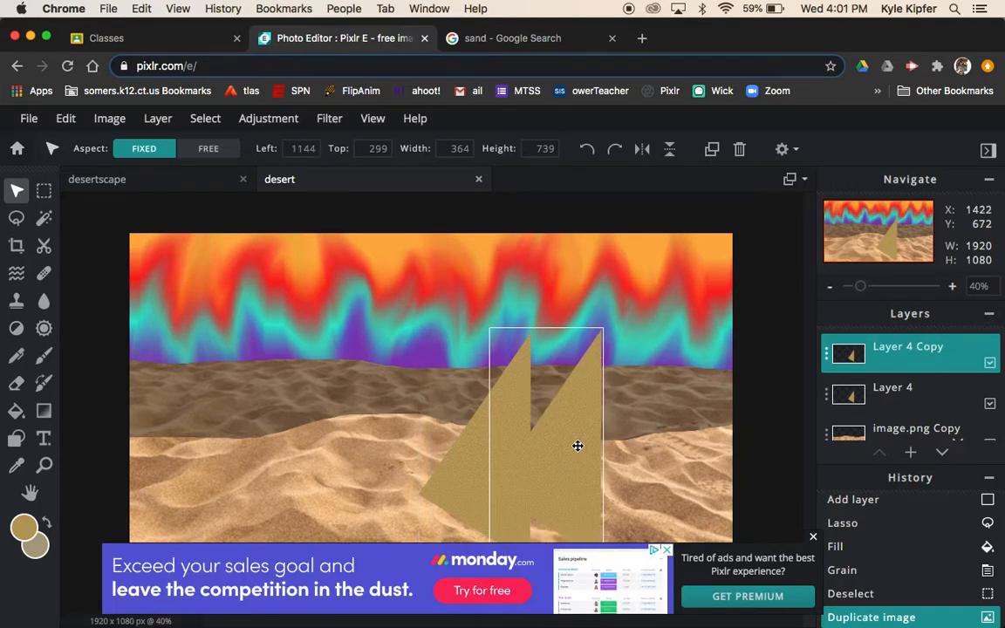
left_click(813, 539)
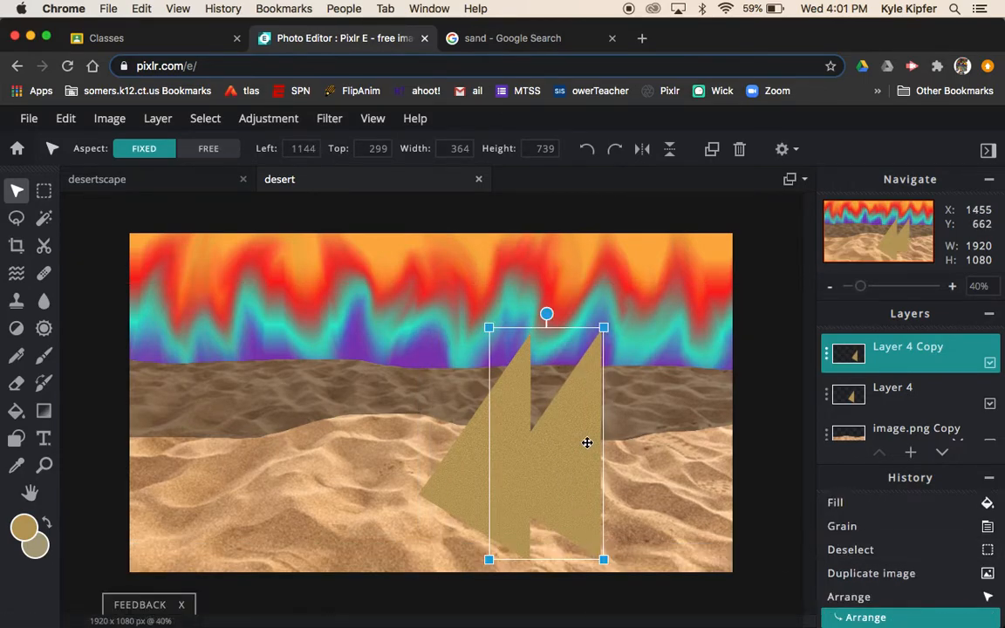
Step: Flip the triangle copy horizontally and place it against the original's vertical edge, at about Left 1272, Top 312, as the pyramid's second face
left_click(68, 119)
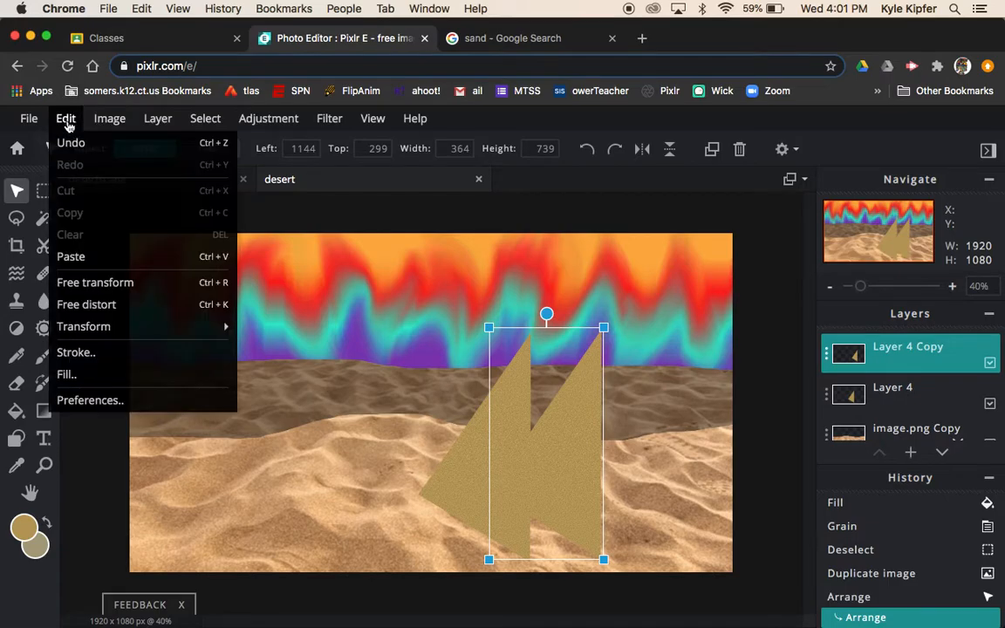
mouse_move(112, 327)
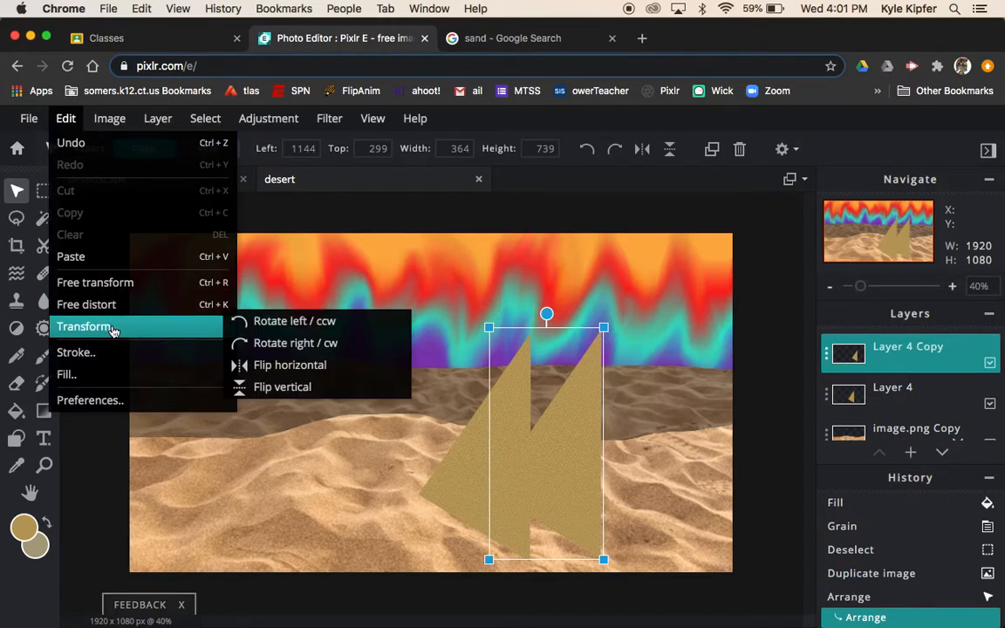
left_click(294, 367)
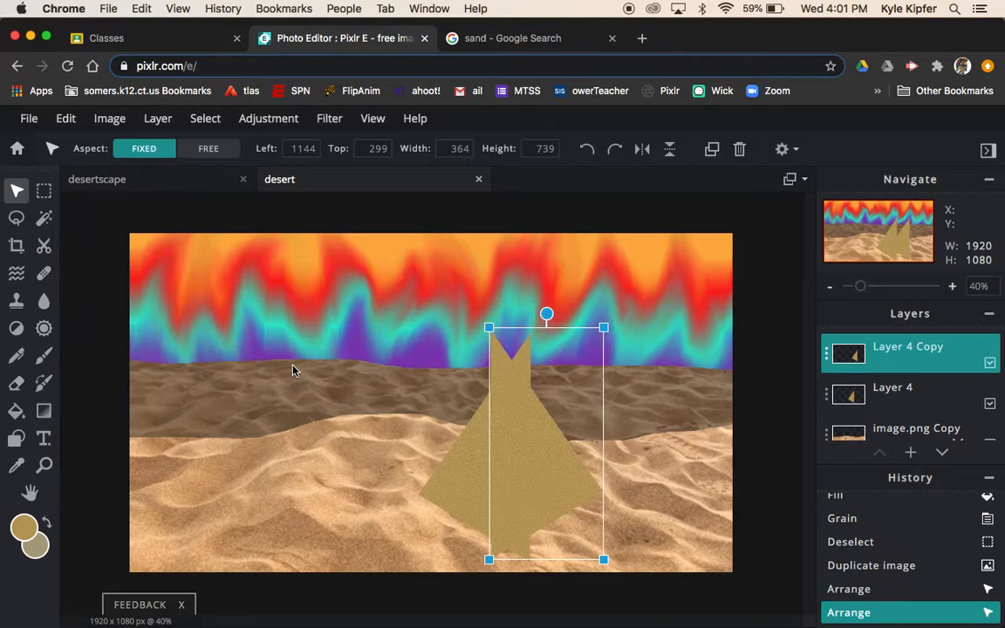
left_click_drag(545, 458, 576, 463)
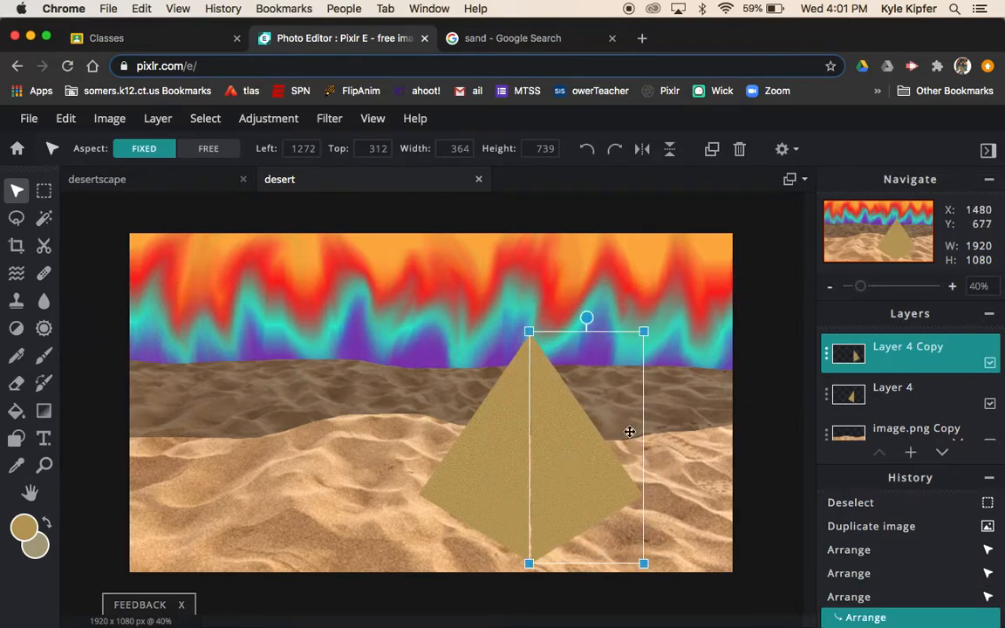
left_click(756, 443)
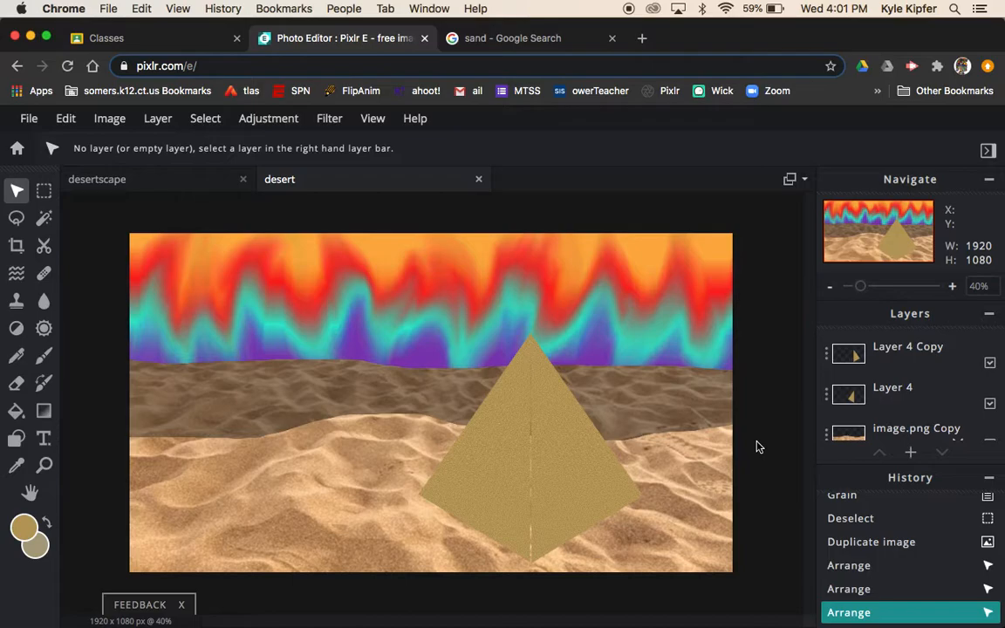
Step: Close the seam between the two pyramid faces by rotating the right face very slightly and nudging it to Left 1271, Top 311
left_click(566, 487)
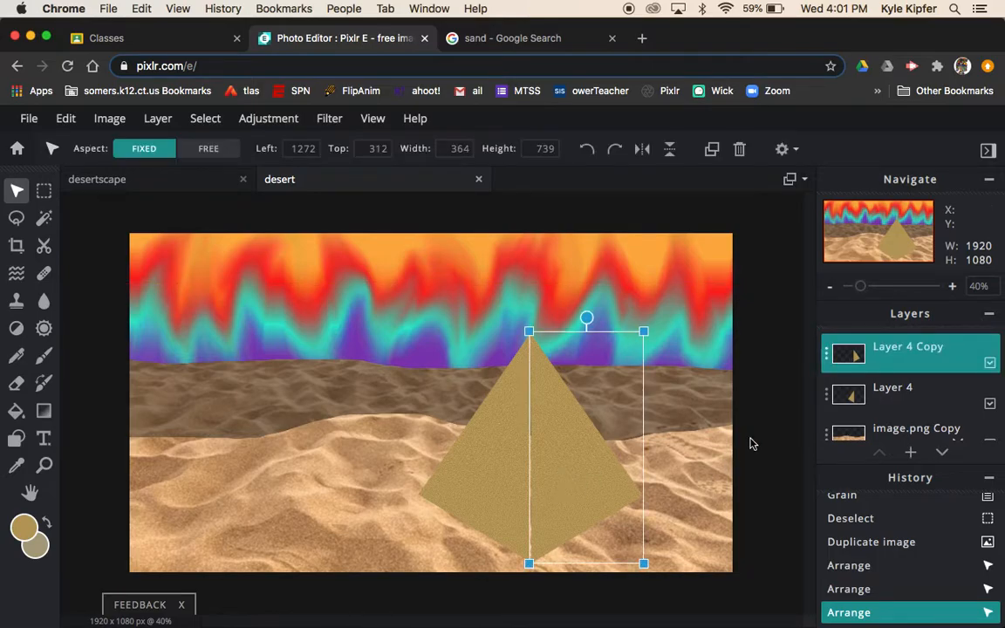
key("Left")
key("Left")
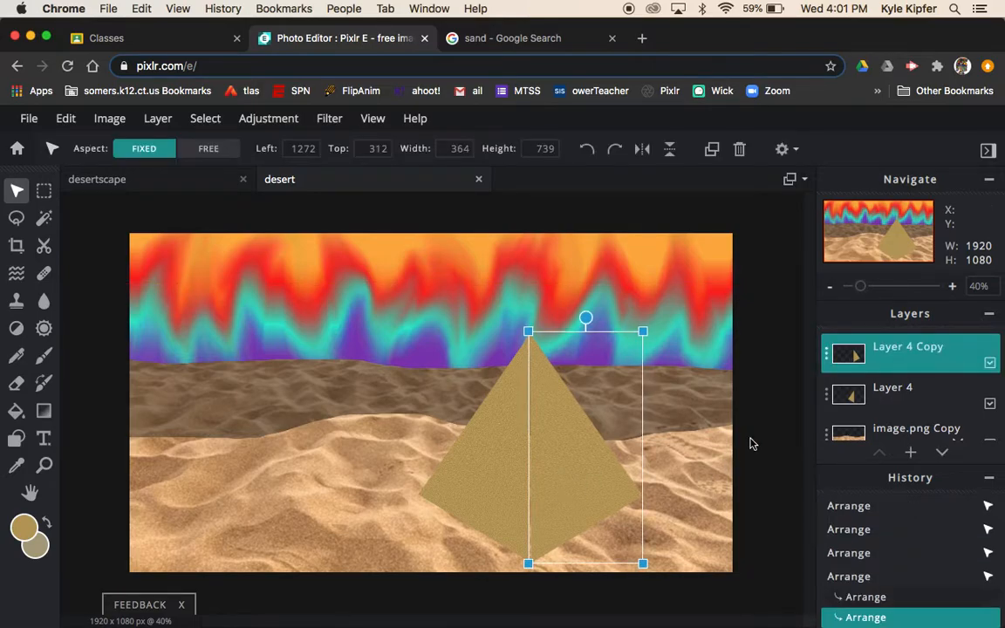
left_click(750, 443)
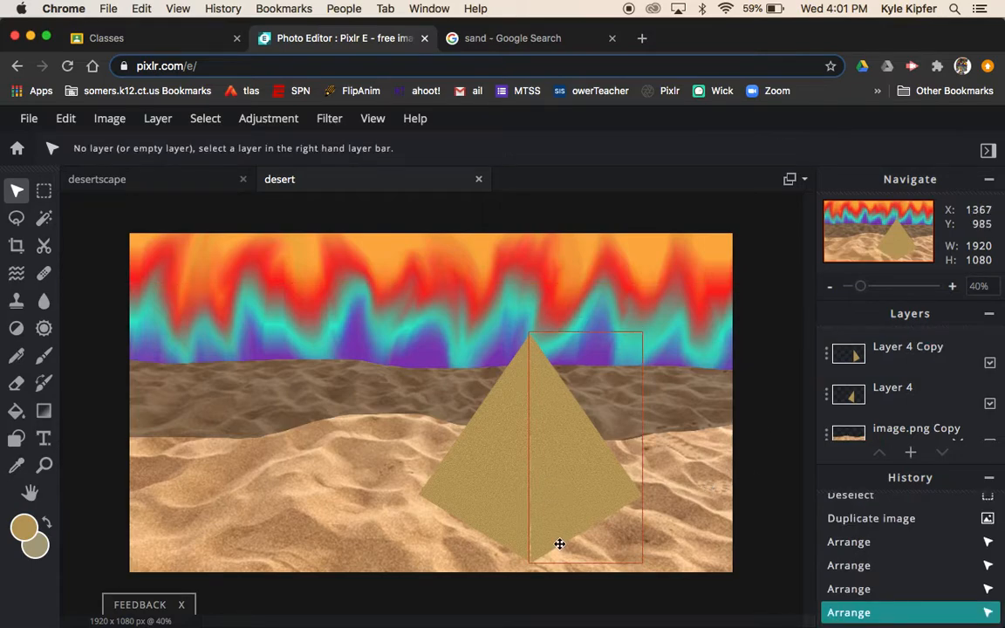
left_click(568, 512)
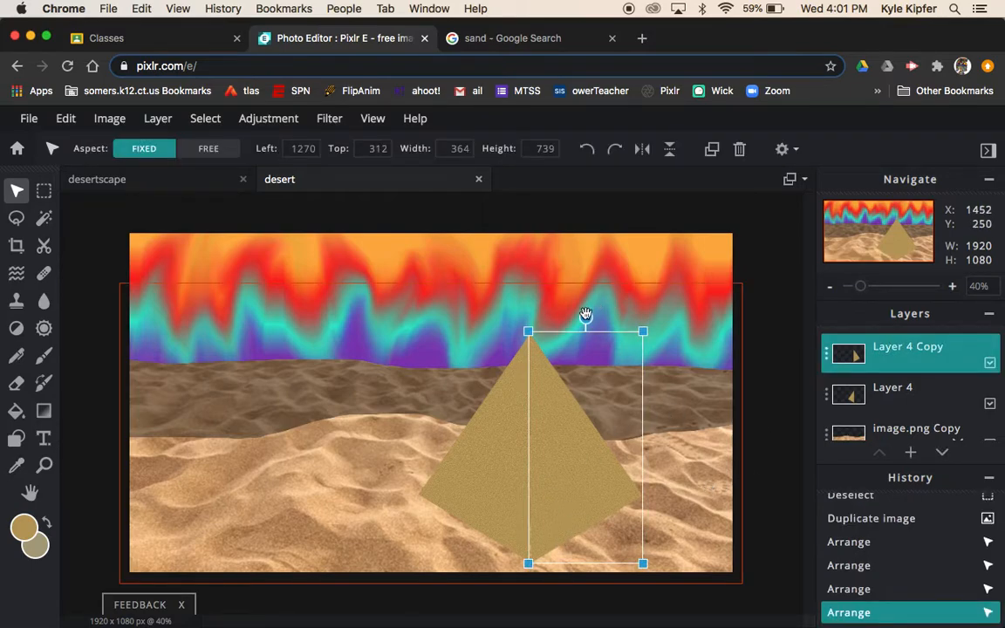
left_click_drag(586, 317, 587, 316)
left_click(763, 347)
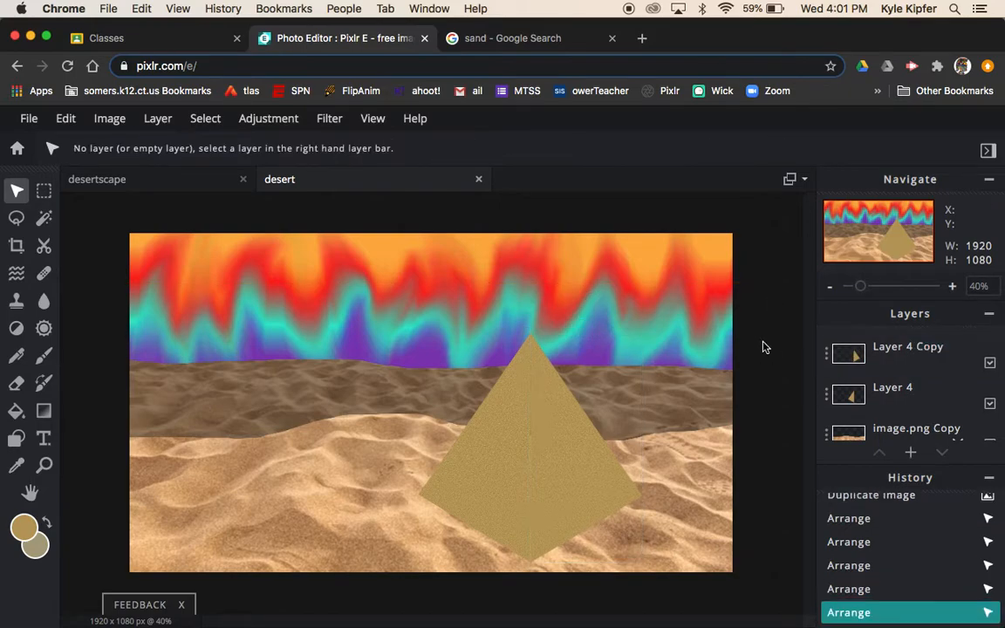
left_click(552, 441)
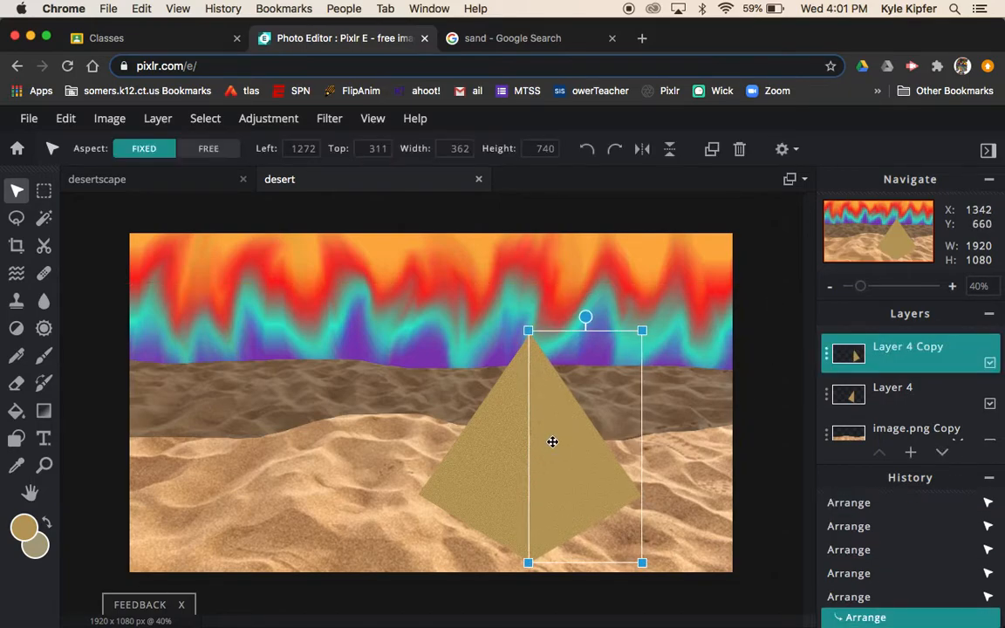
left_click(762, 428)
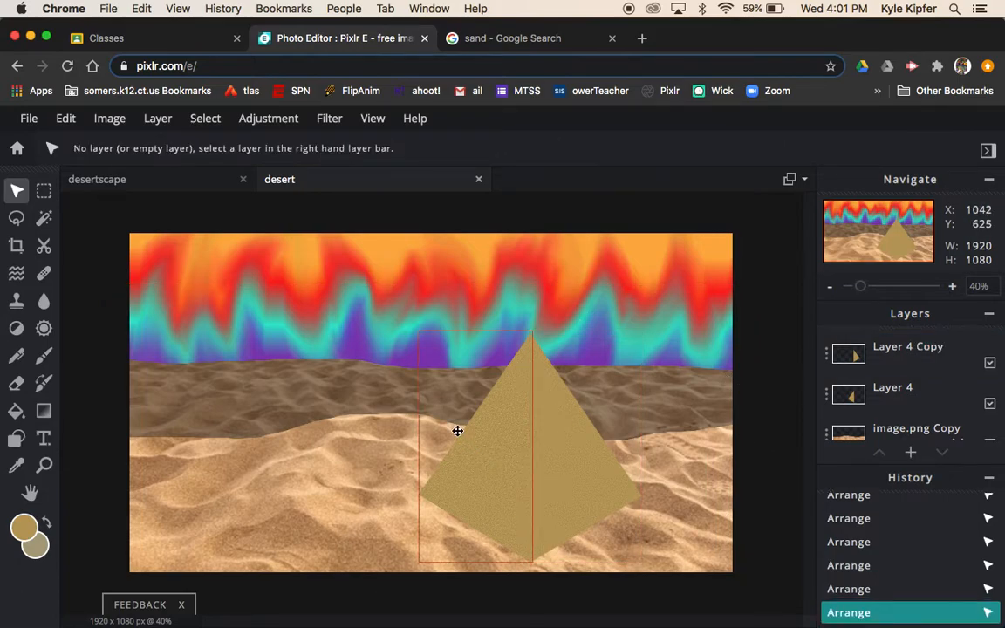
left_click(557, 452)
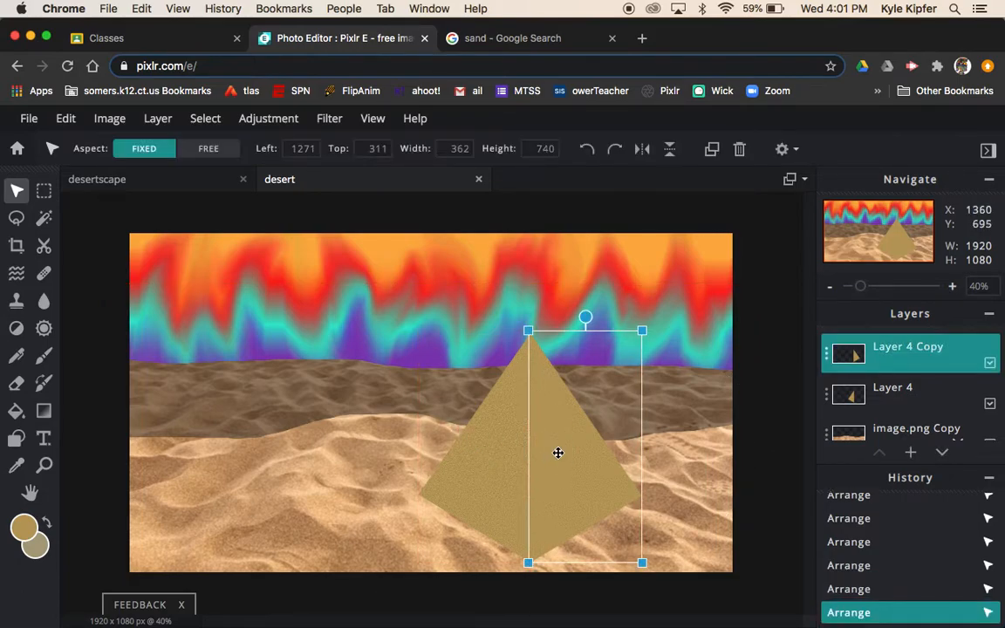
left_click(750, 419)
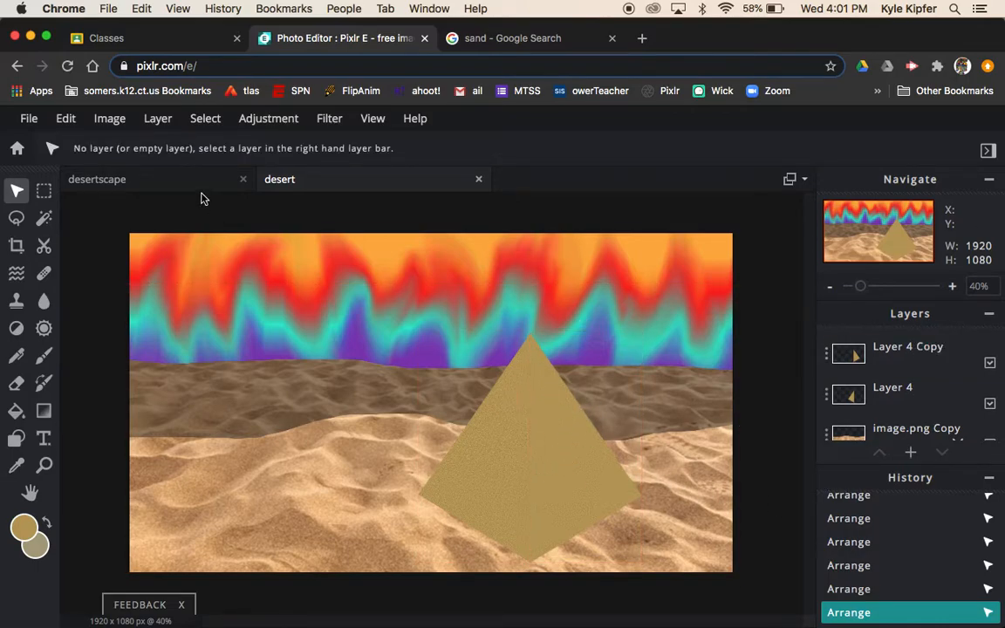
Step: Darken the pyramid's right face with a brightness of -43 as its shaded side
left_click(295, 126)
left_click(294, 126)
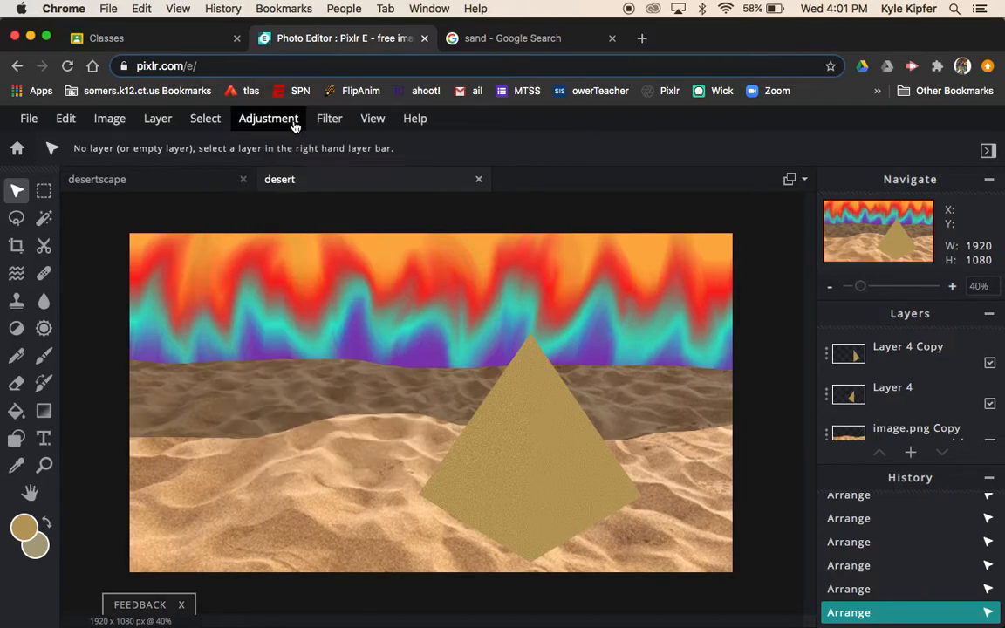
left_click(565, 461)
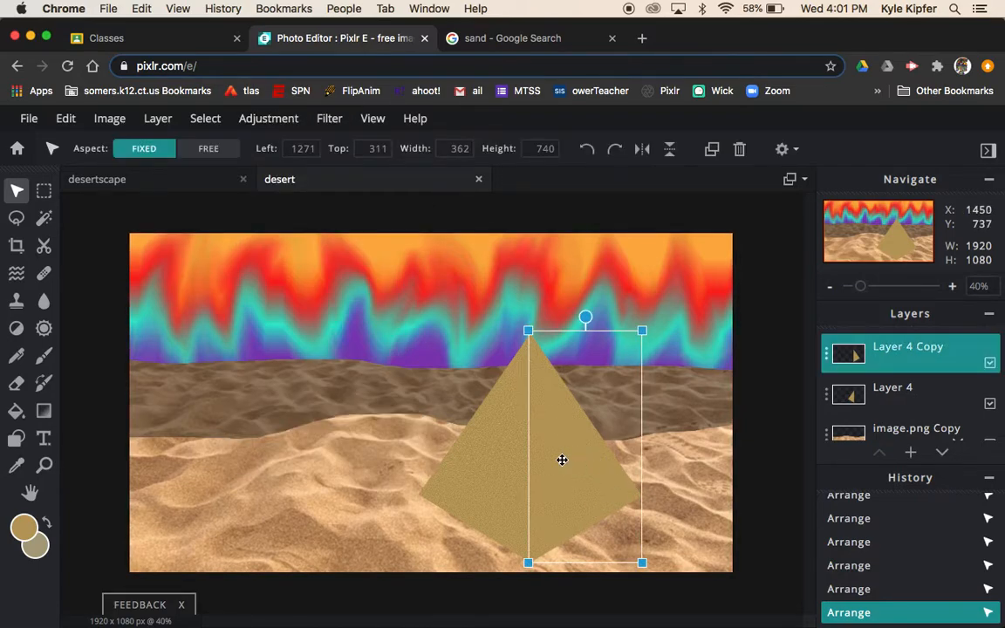
left_click(264, 117)
left_click(272, 165)
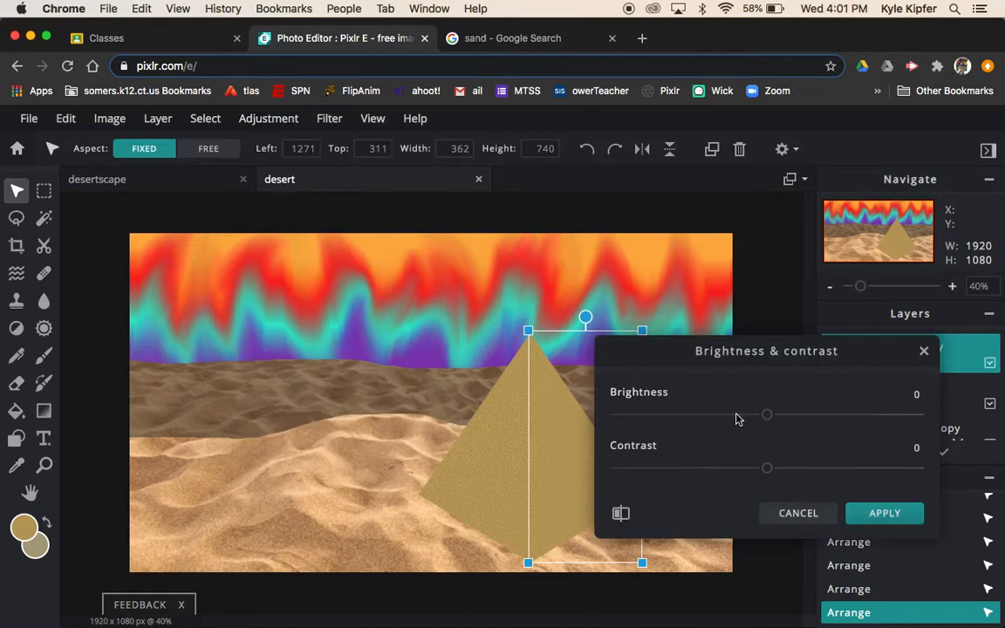
left_click_drag(771, 420, 701, 418)
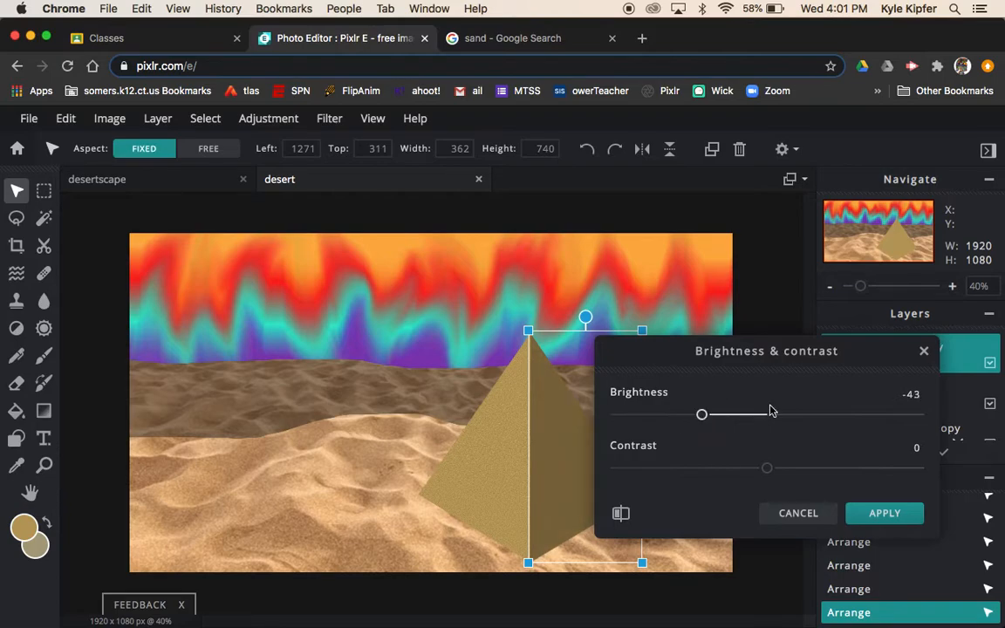
left_click(887, 512)
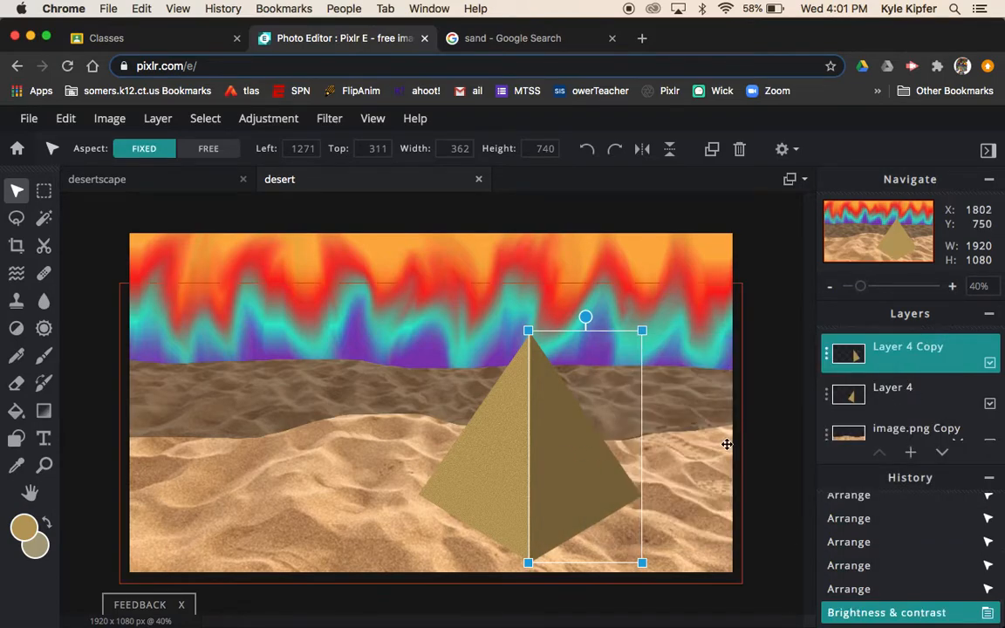
left_click(760, 406)
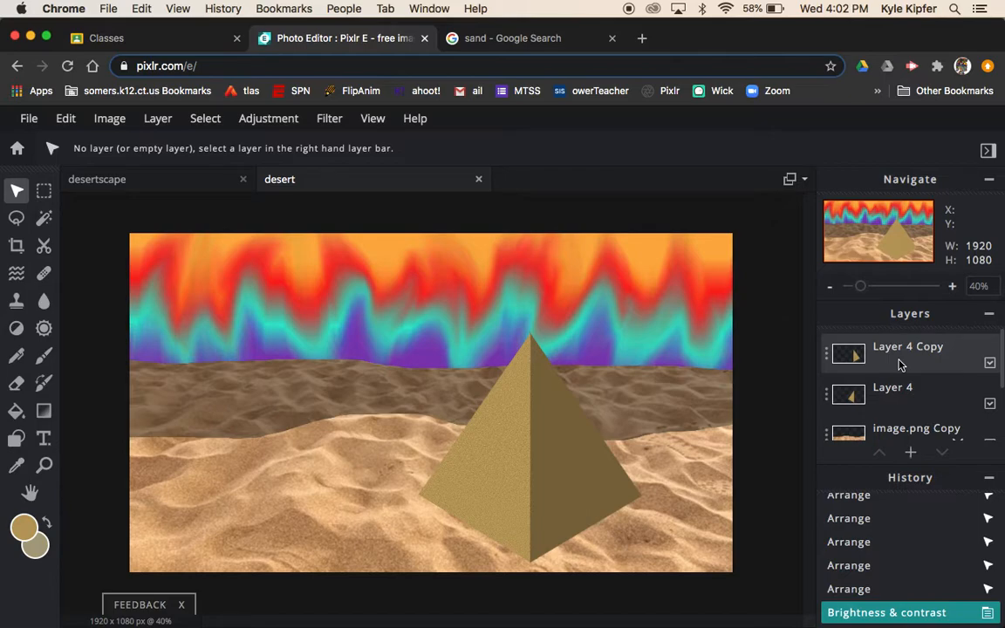
Step: Merge the shaded face with the Layer 4 face below and move the whole pyramid to about Left 1007, Top 292
left_click(827, 357)
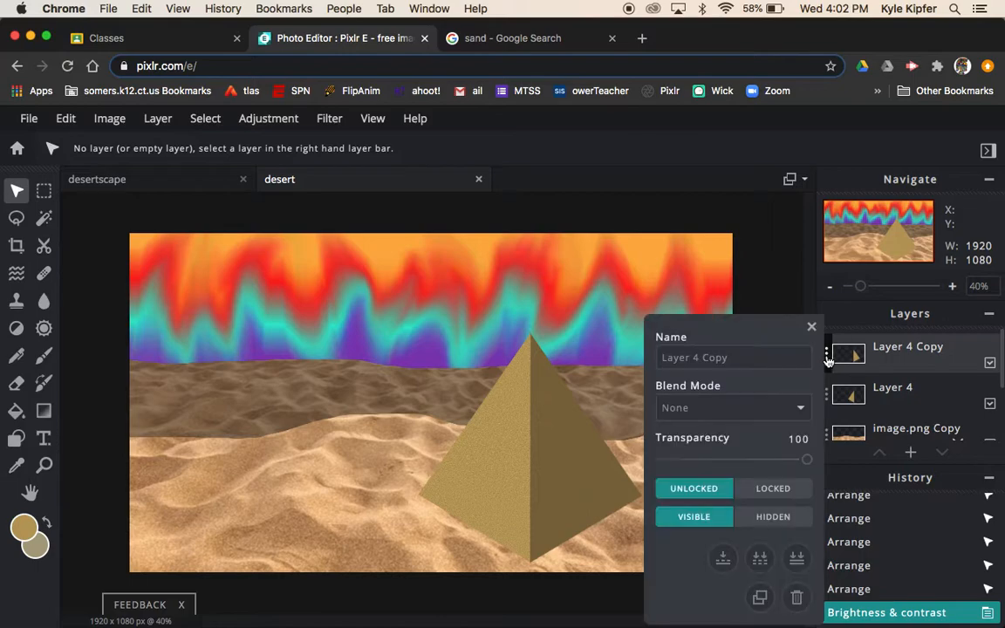
left_click(723, 561)
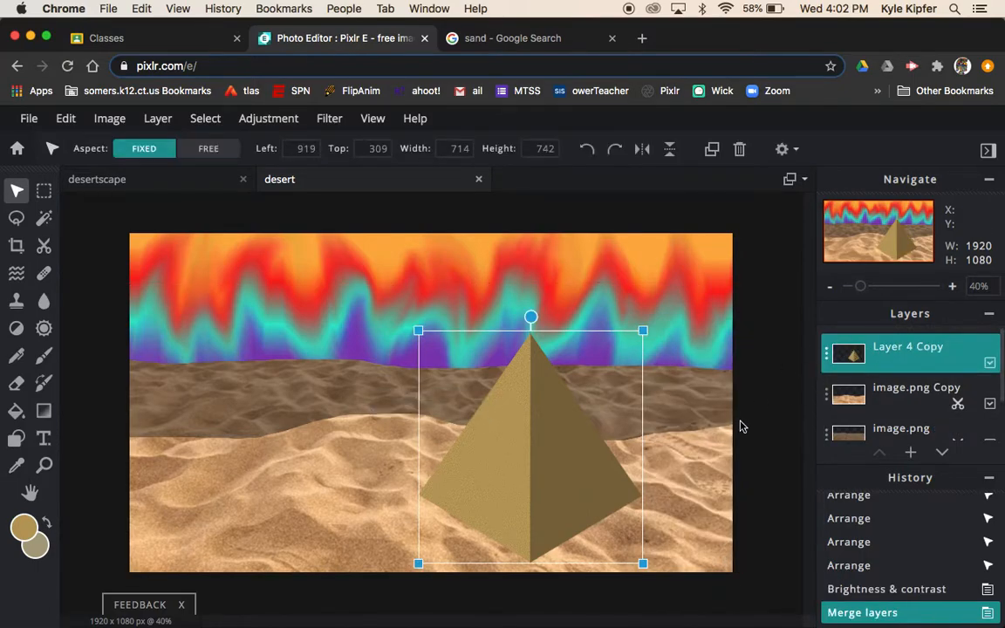
left_click_drag(550, 455, 578, 448)
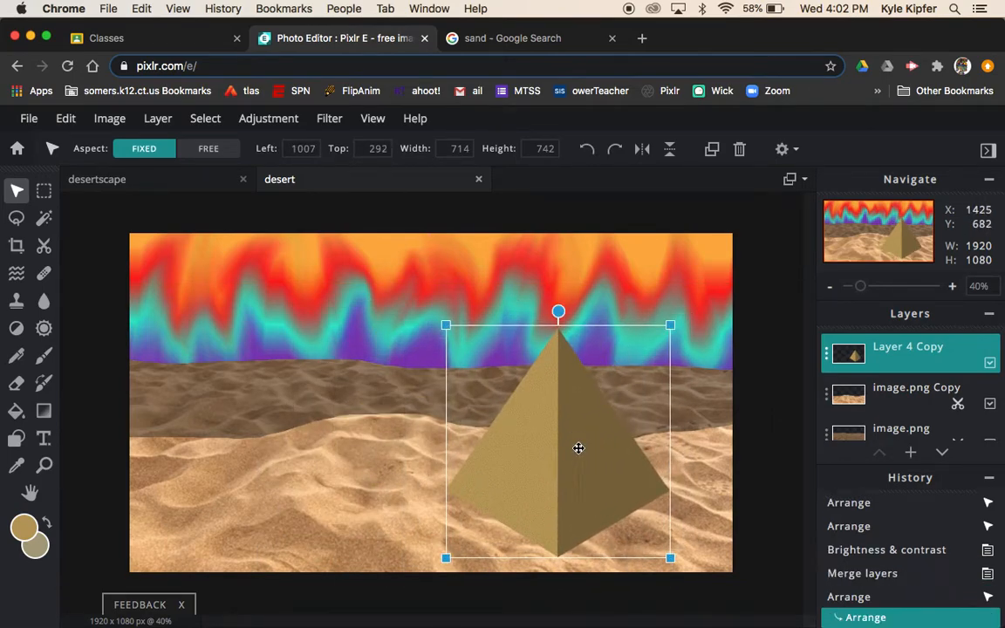
left_click(769, 386)
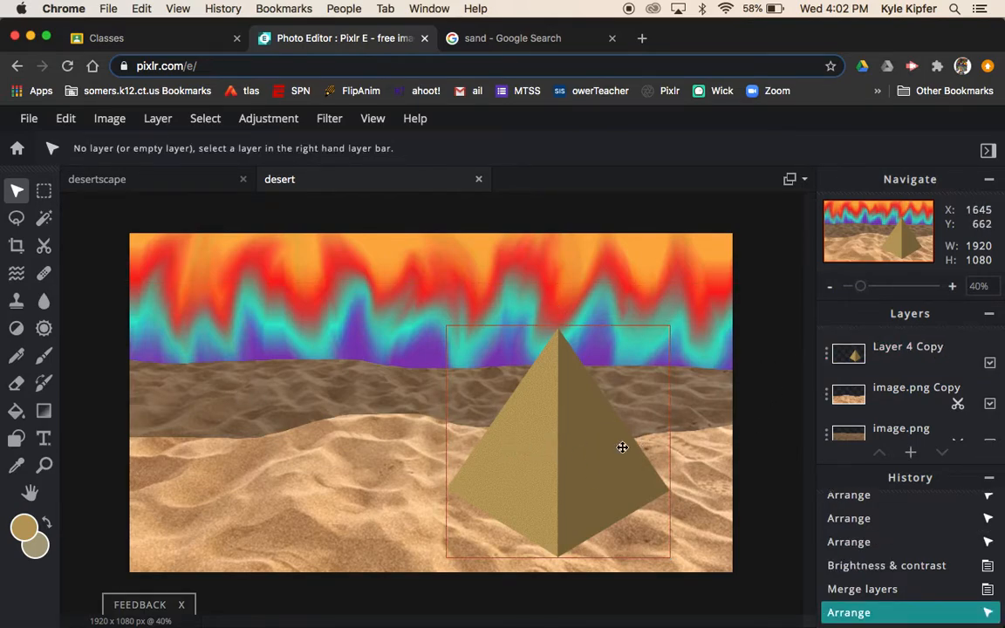
Step: Duplicate the pyramid, scale the copy down to about 249 by 259 px and place it on the far-left dark dunes at Left 142, Top 308
left_click(827, 354)
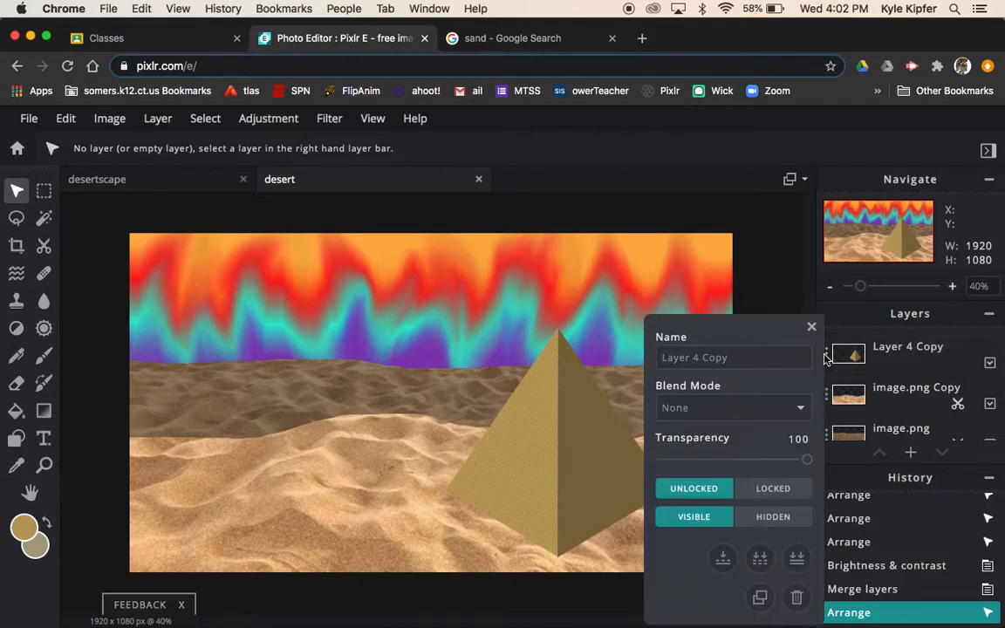
left_click(758, 597)
left_click_drag(549, 455, 303, 385)
key("shift")
left_click_drag(198, 253, 303, 392)
left_click_drag(381, 448, 260, 390)
key("shift")
left_click_drag(181, 303, 214, 338)
left_click_drag(257, 397, 223, 380)
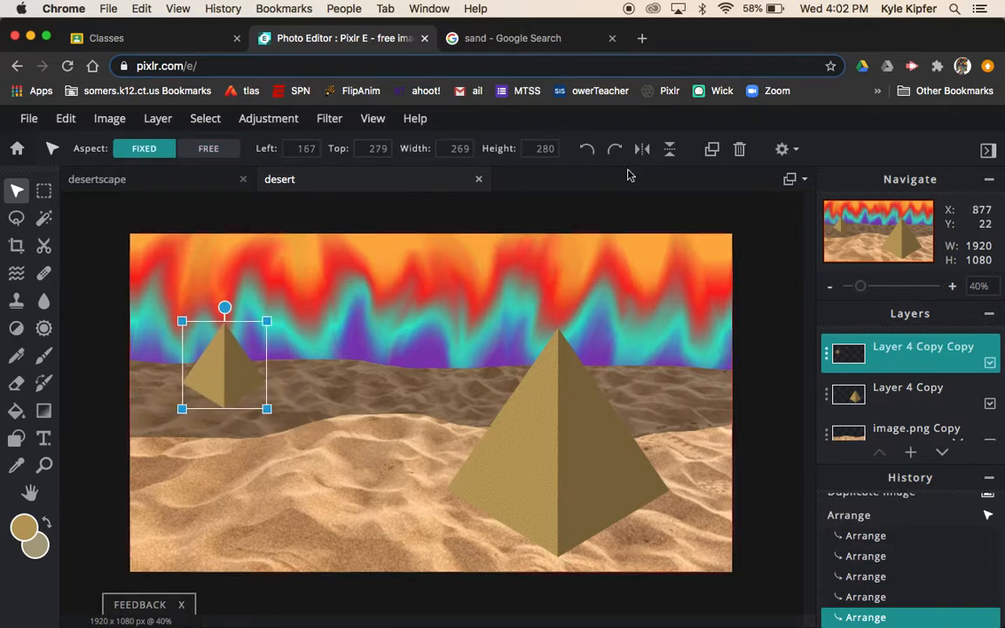
left_click_drag(181, 321, 189, 327)
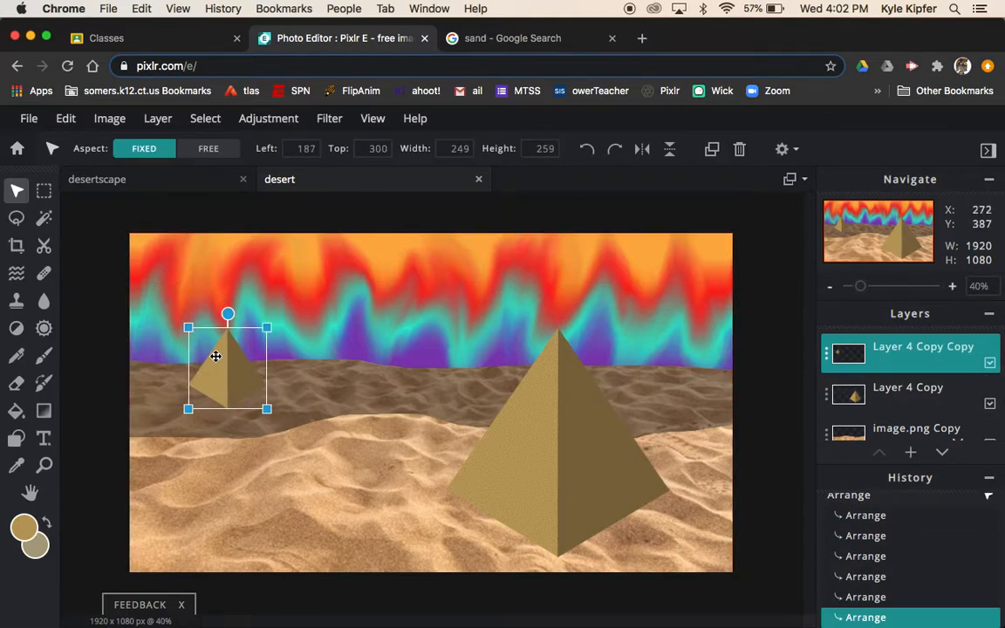
left_click_drag(225, 377, 211, 378)
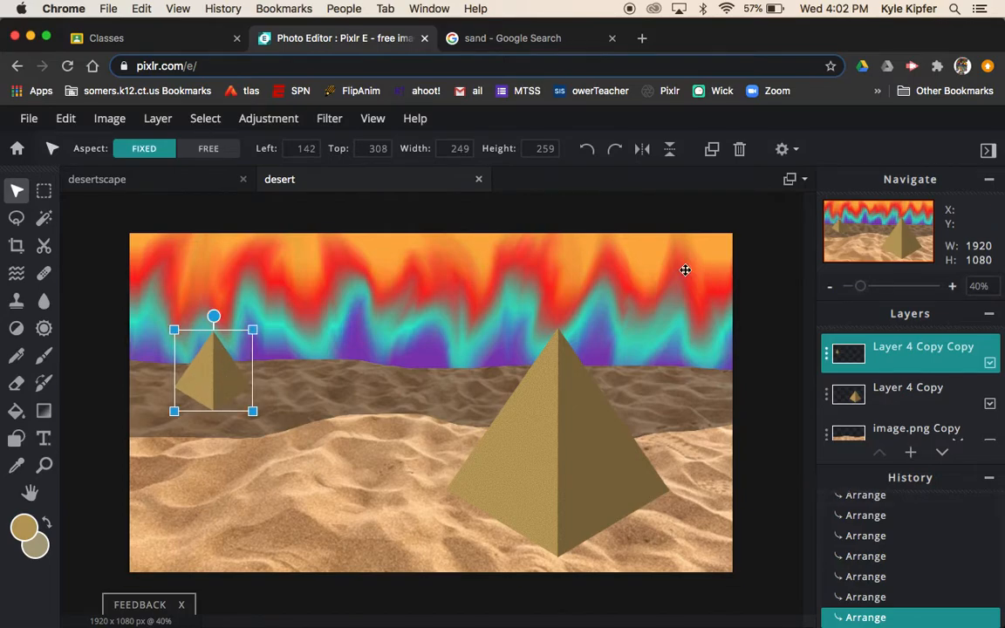
Step: Darken the small distant pyramid by setting its brightness to -16
left_click(269, 118)
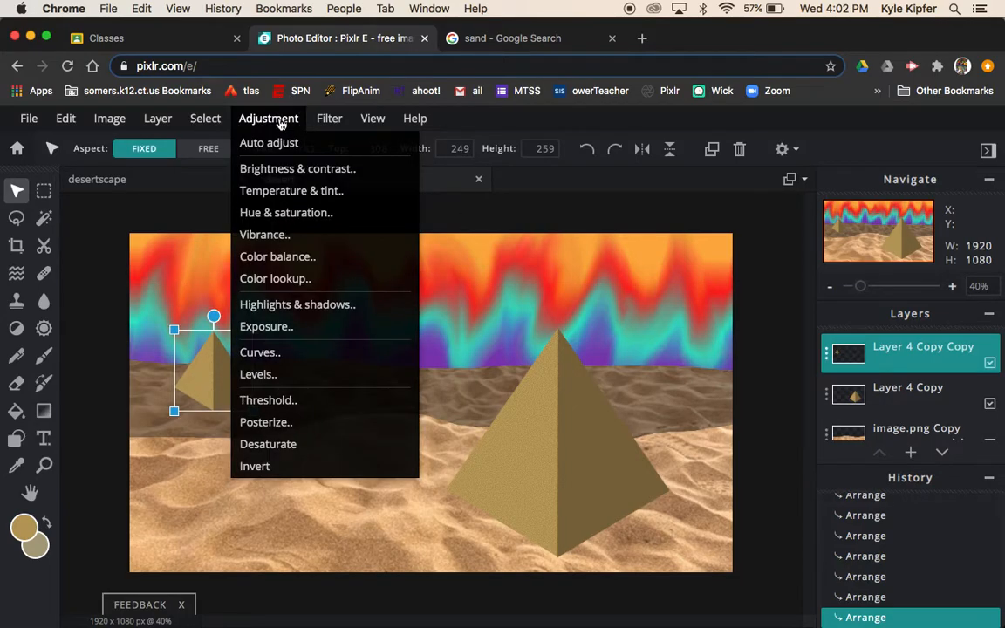
left_click(295, 180)
left_click_drag(767, 417, 743, 421)
left_click(758, 265)
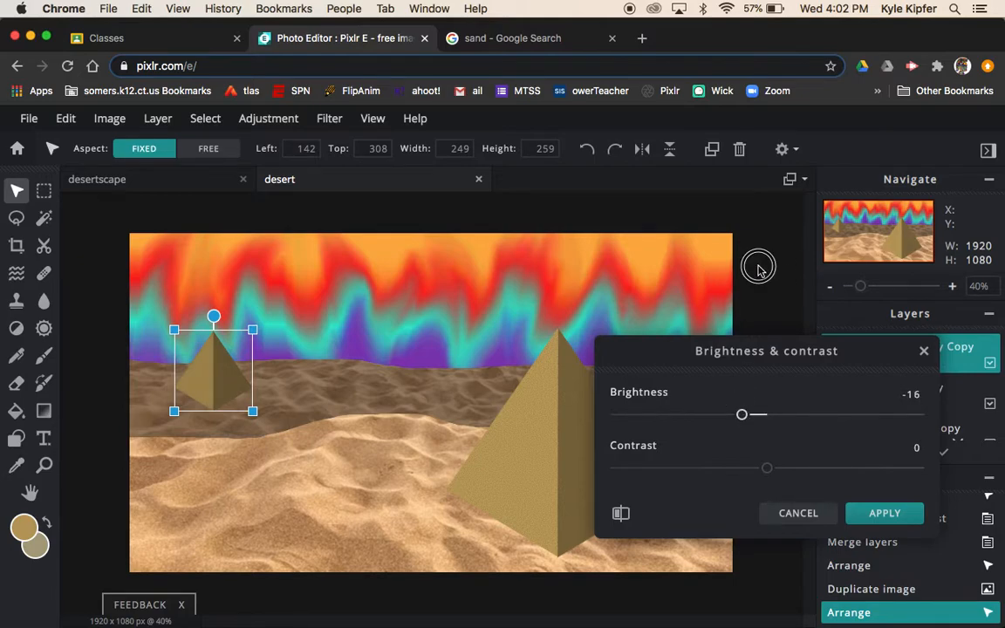
left_click(895, 522)
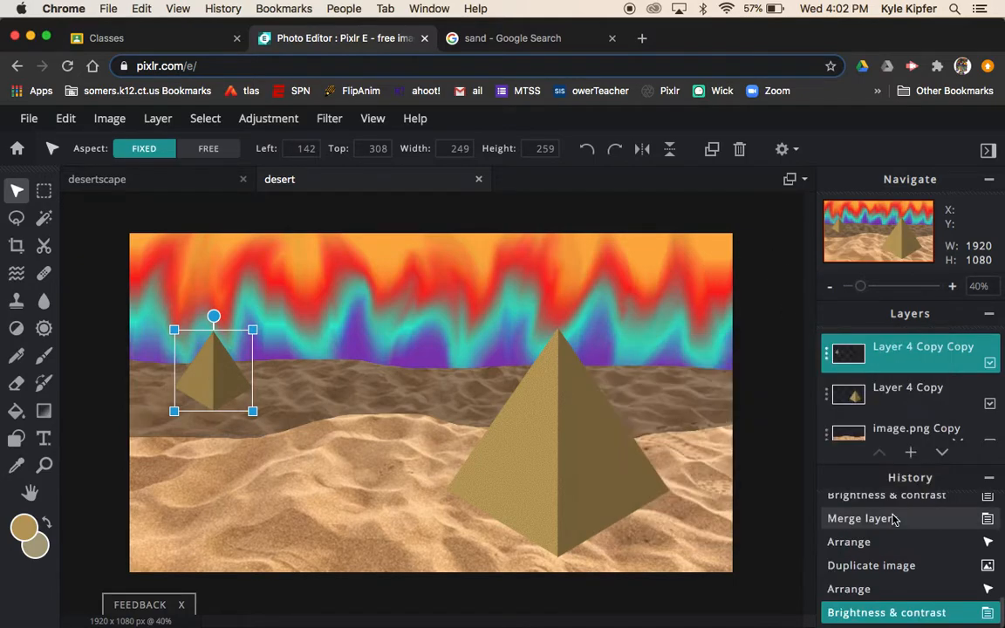
left_click(779, 348)
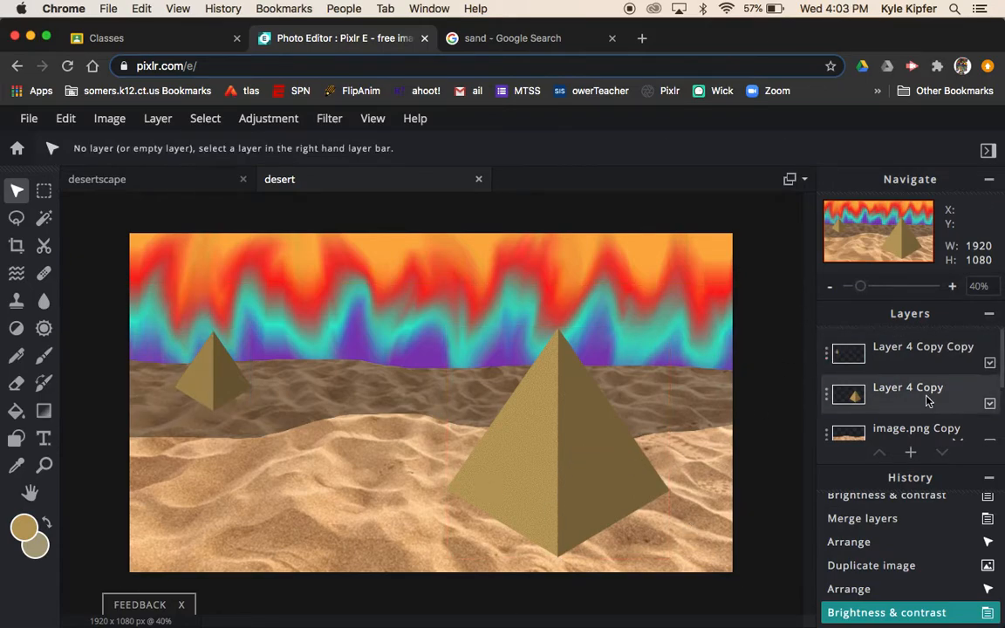
Step: Add a new layer and outline a triangular shadow about 220 by 120 px at the small pyramid's right base with the polygon lasso
left_click(911, 453)
left_click(652, 394)
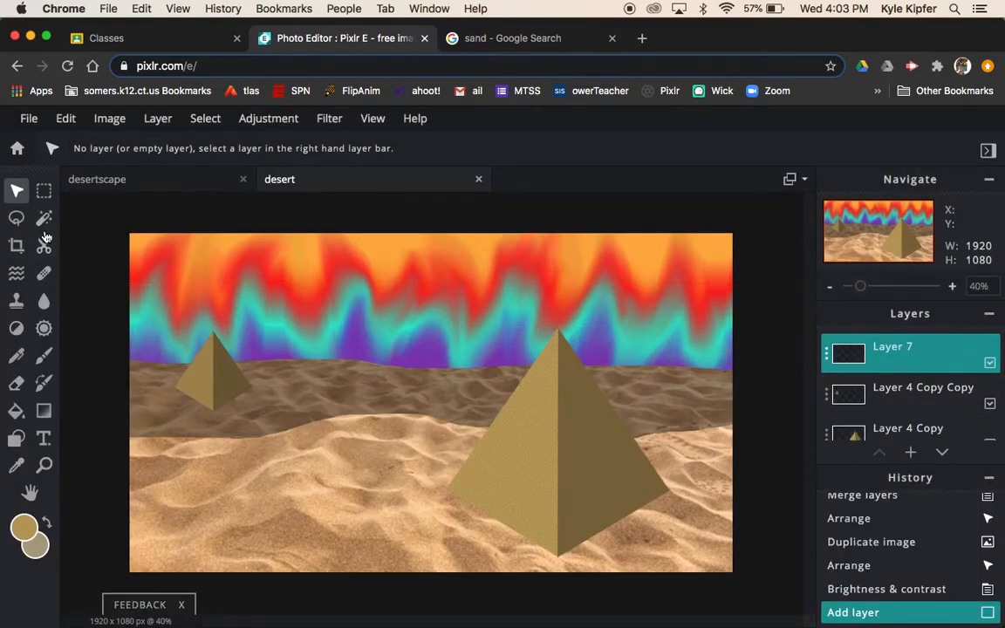
left_click(17, 218)
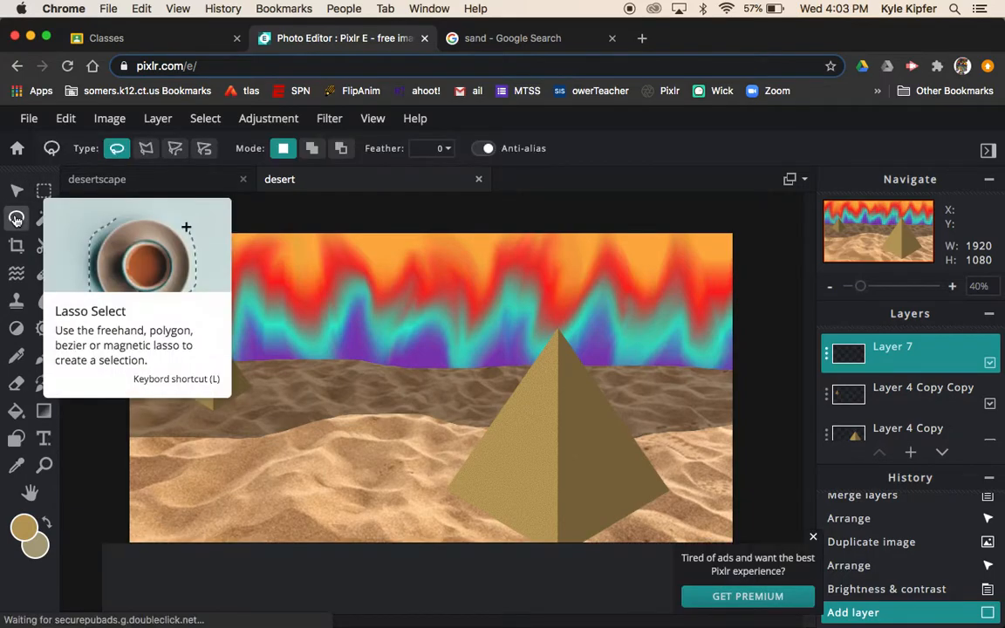
left_click(146, 150)
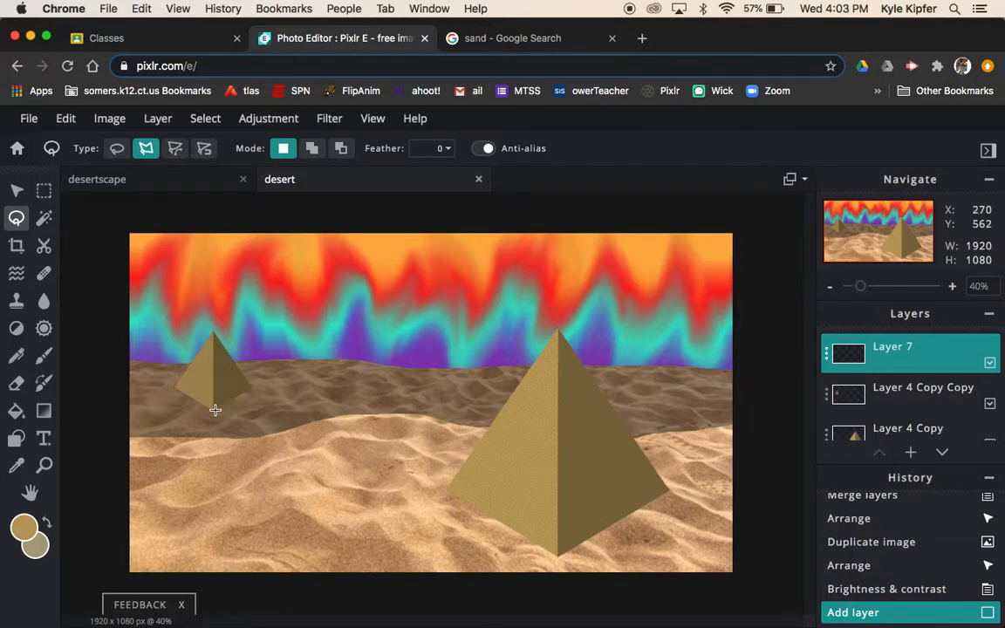
left_click(214, 409)
left_click(282, 423)
left_click(250, 387)
left_click(215, 408)
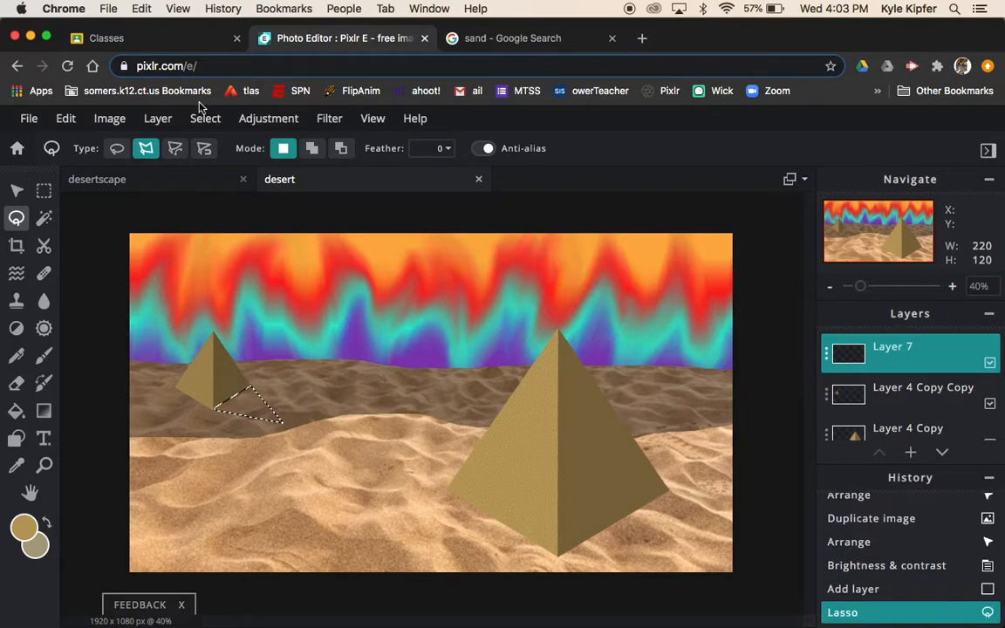
Step: Set the foreground color to near-black #050505 and fill the small pyramid's shadow selection with it
left_click(17, 413)
left_click(27, 532)
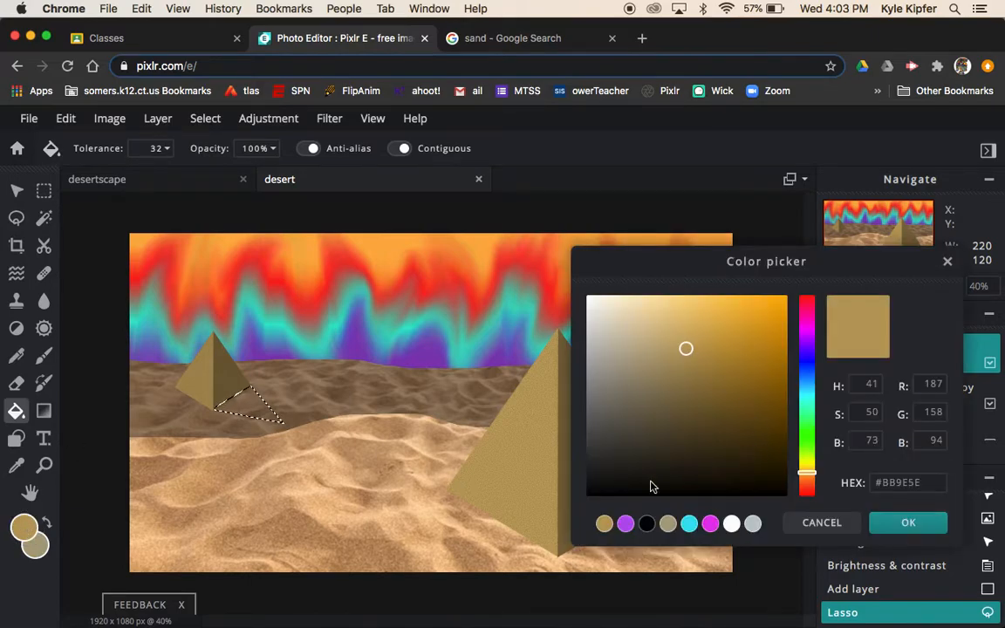
left_click(588, 492)
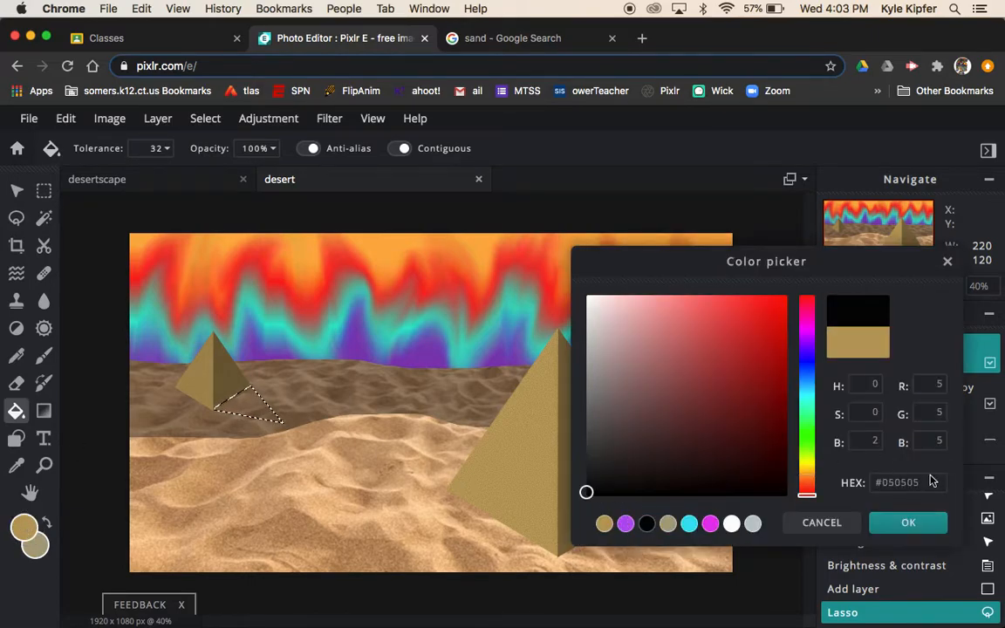
left_click(905, 521)
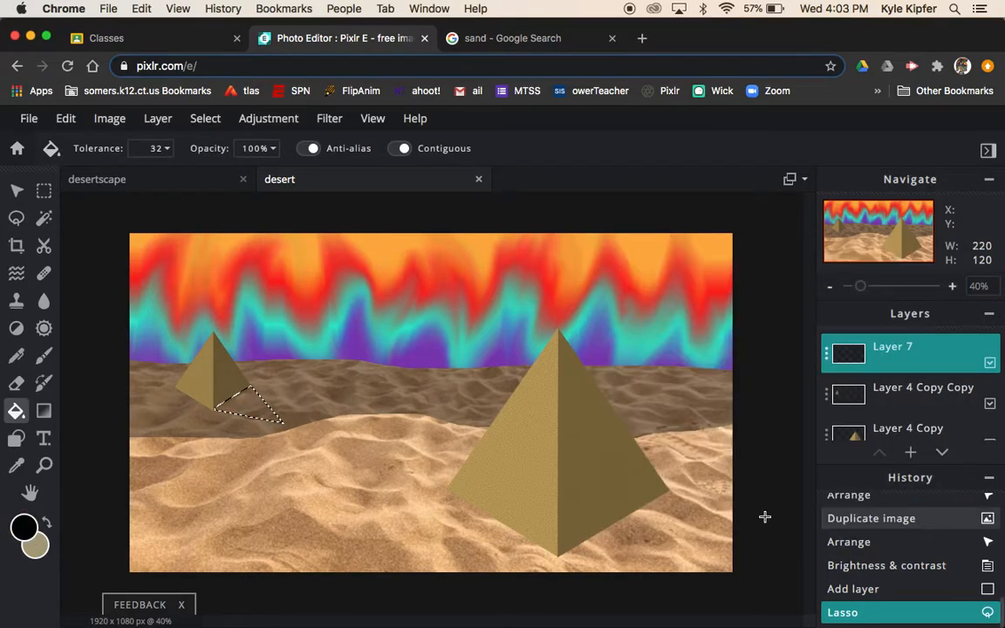
left_click(253, 403)
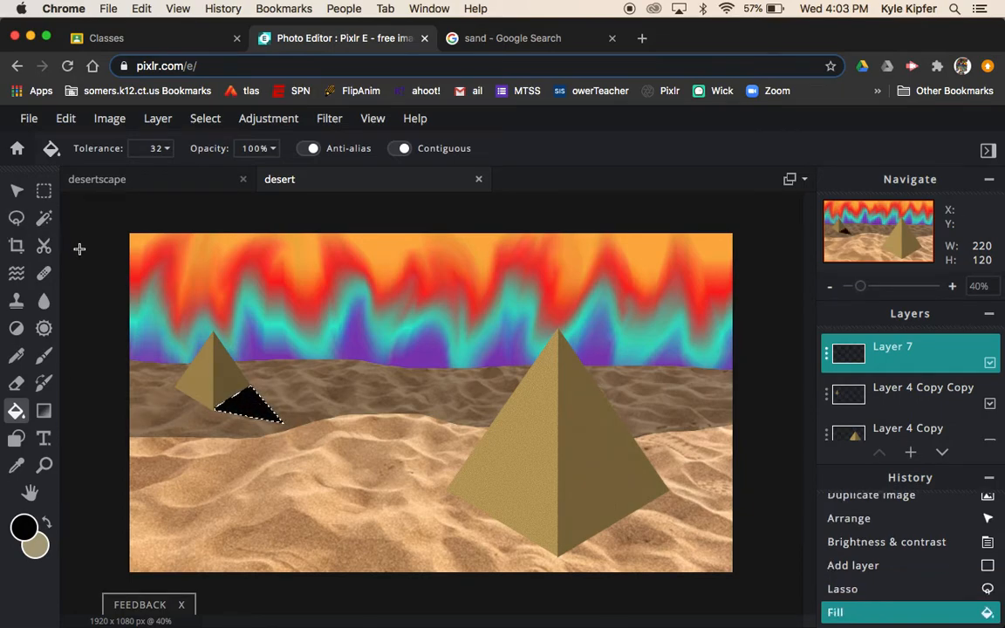
left_click(15, 217)
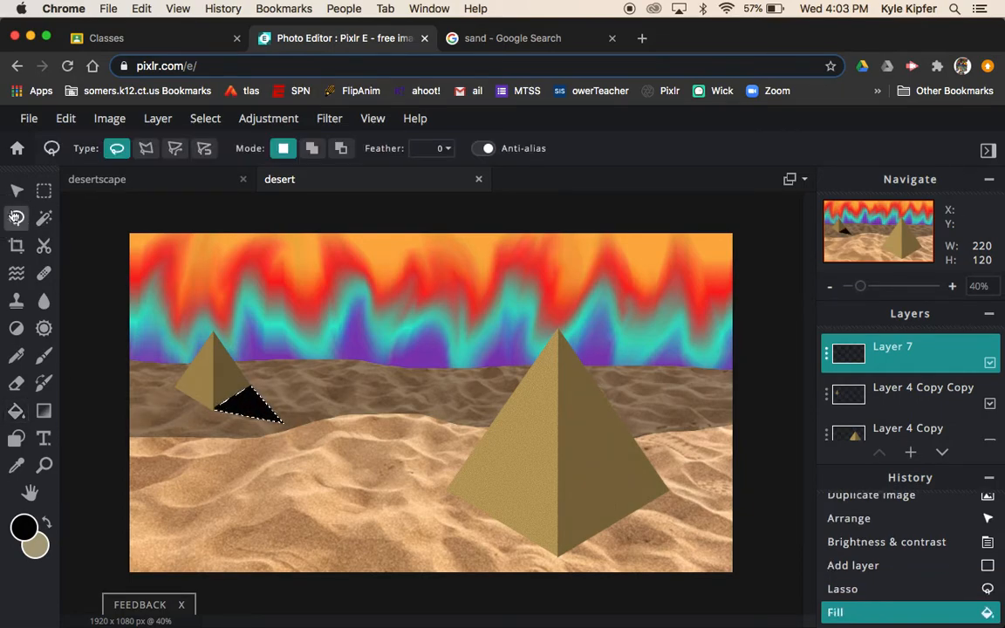
left_click(145, 150)
key("super+d")
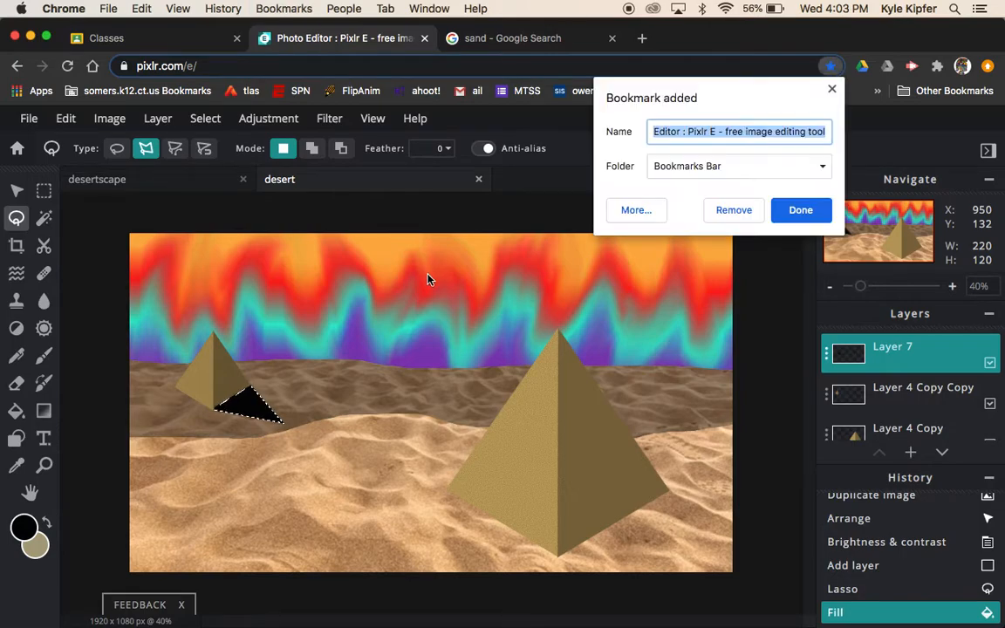
left_click(755, 282)
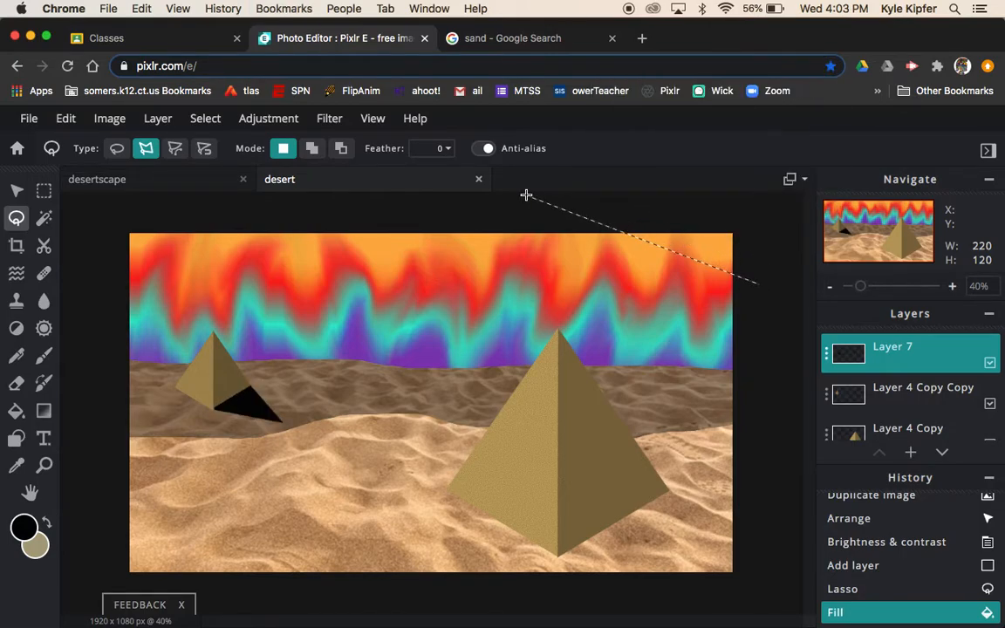
left_click(17, 190)
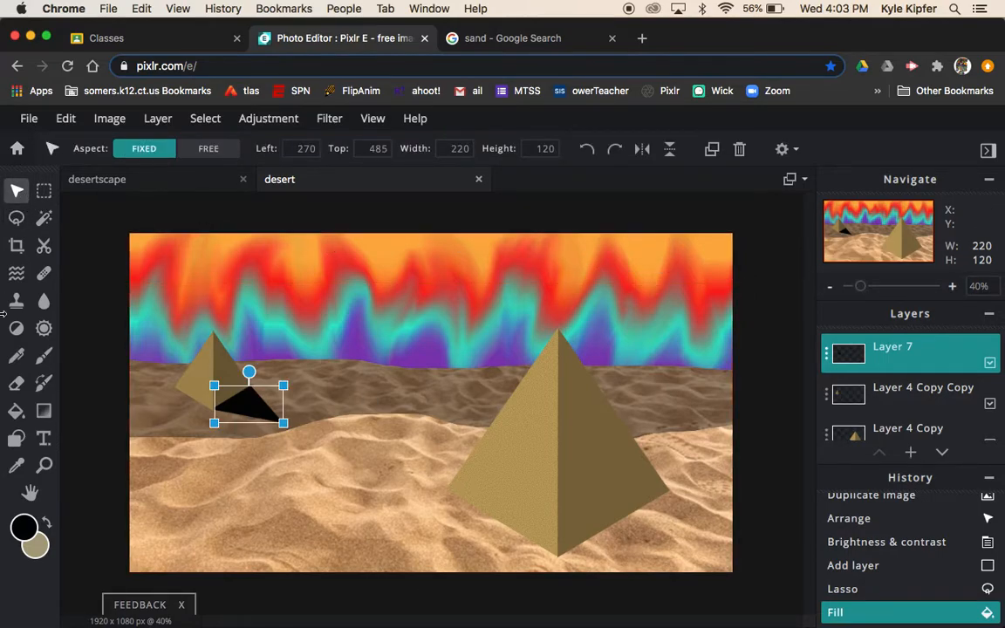
Step: Outline the large pyramid's shadow with the polygon lasso, from its right base edge past the canvas corner, about 553 by 268 px
left_click(17, 217)
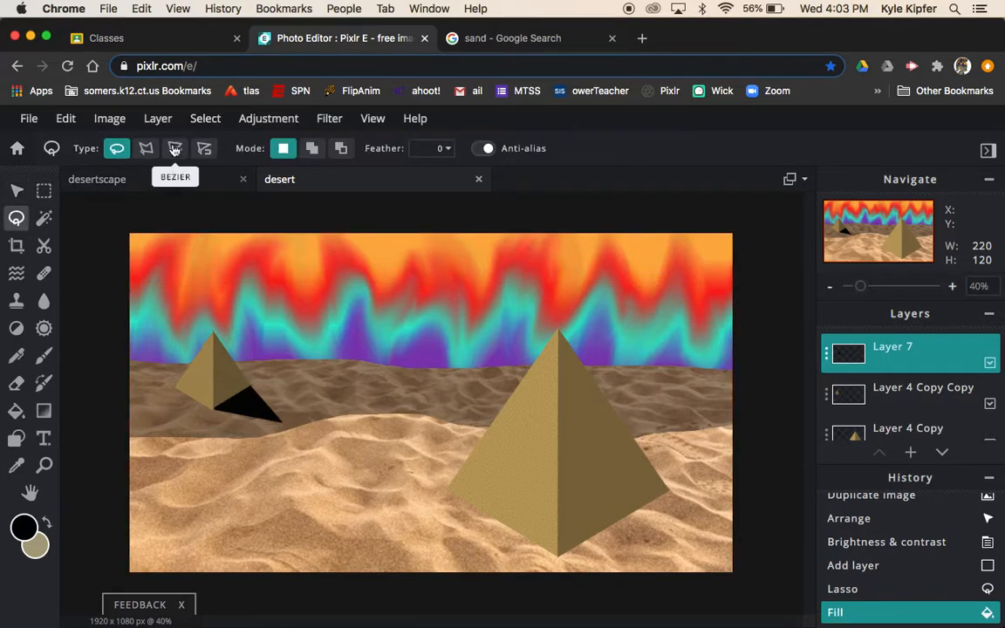
left_click(147, 152)
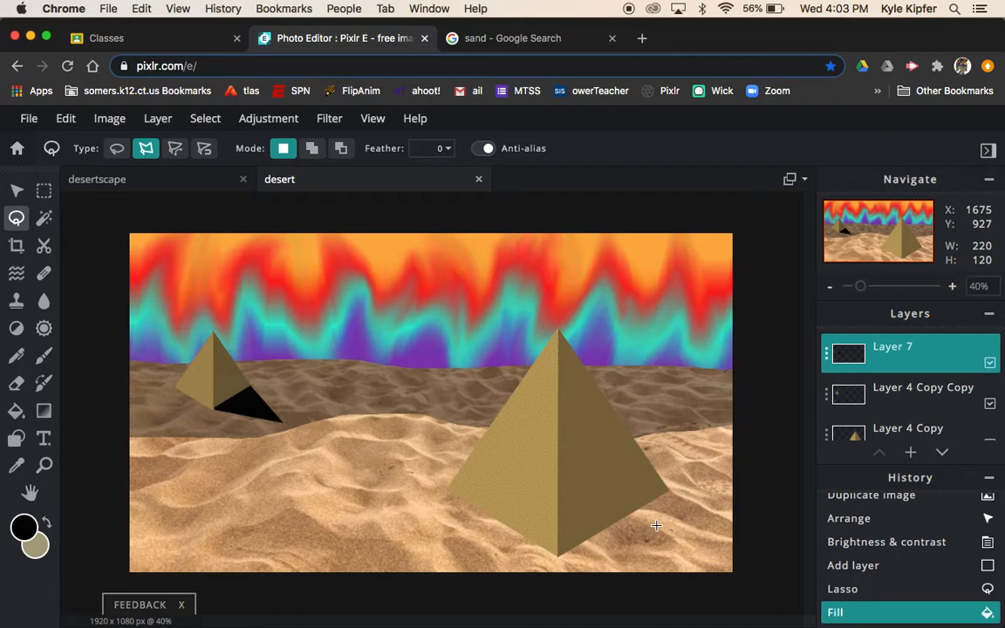
left_click(559, 559)
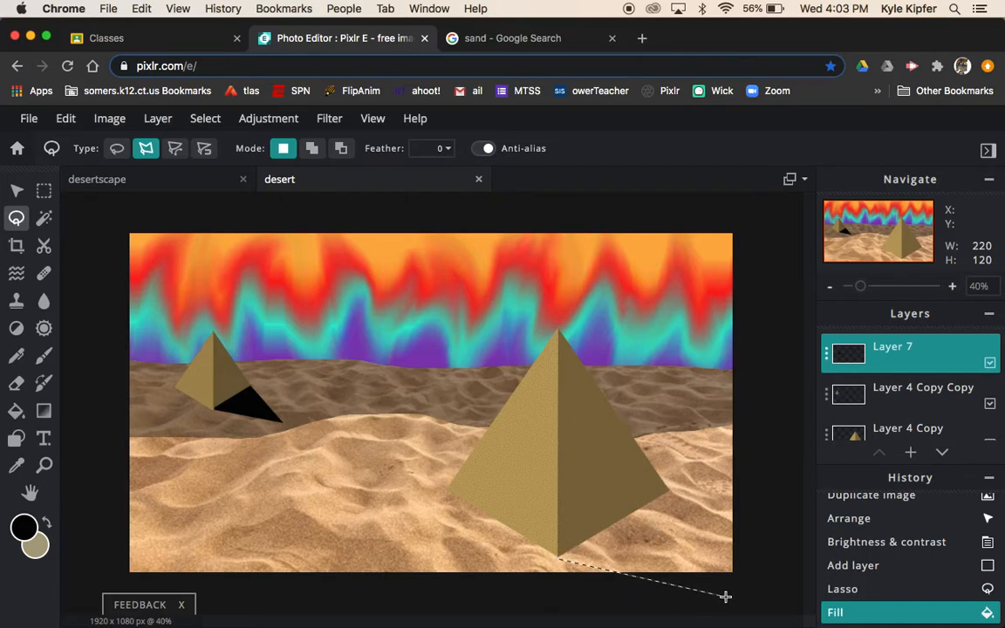
left_click(770, 588)
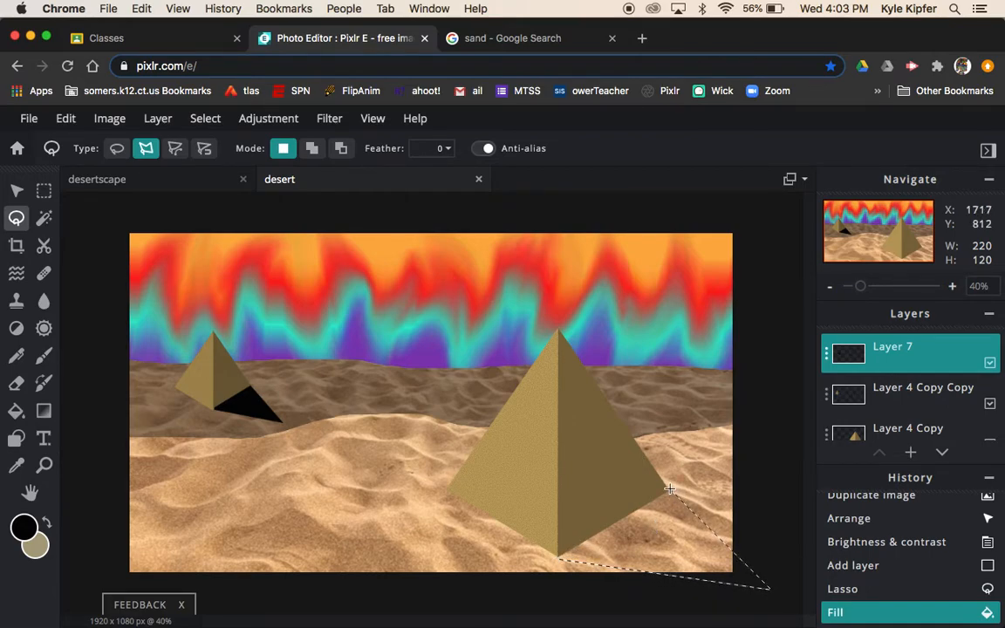
left_click(662, 493)
left_click(559, 558)
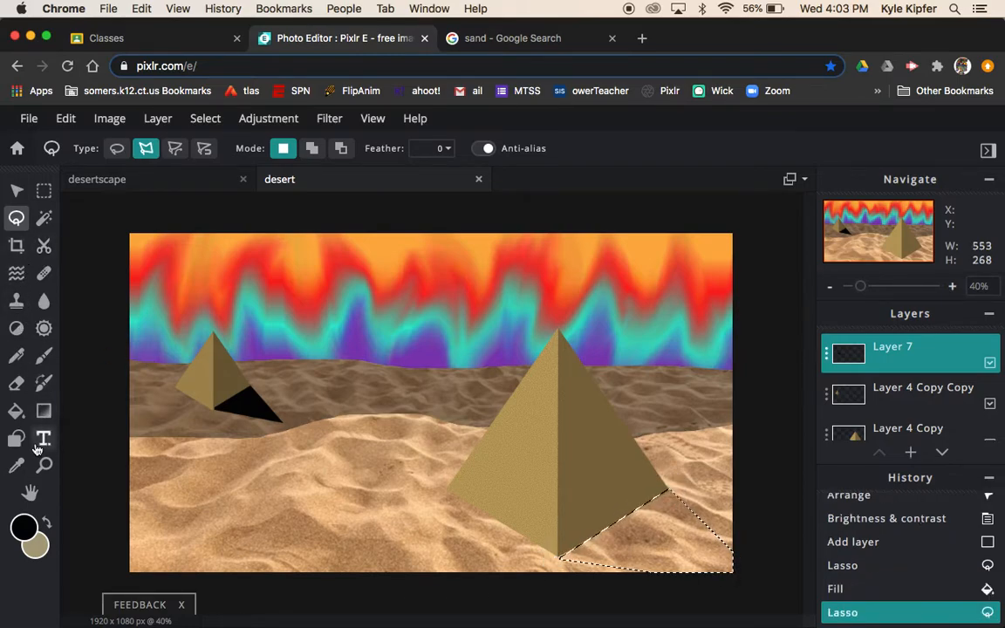
Step: Fill the large pyramid's shadow selection with the near-black color and deselect it
left_click(15, 411)
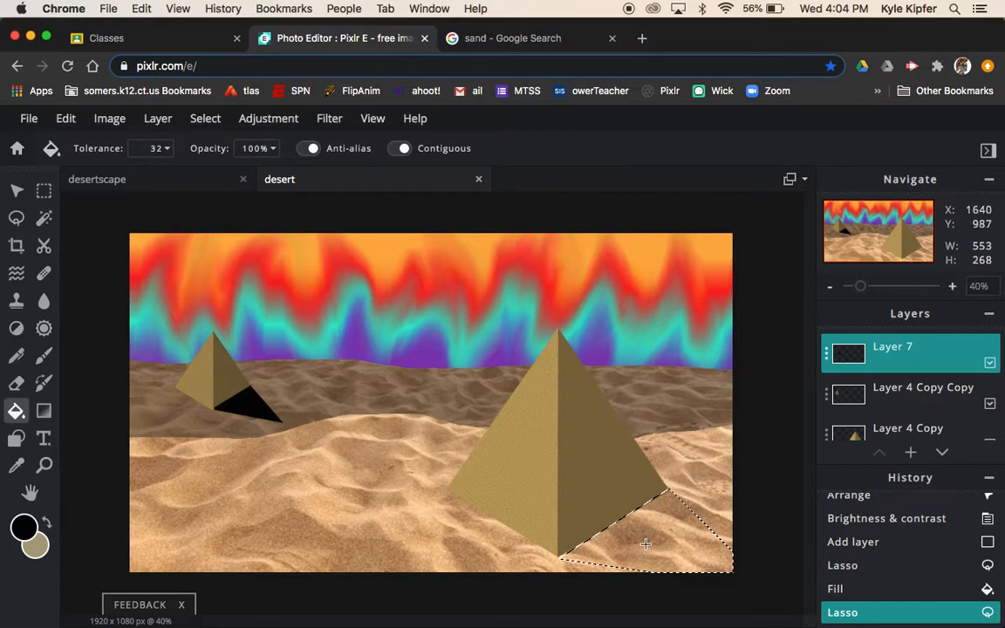
left_click(683, 511)
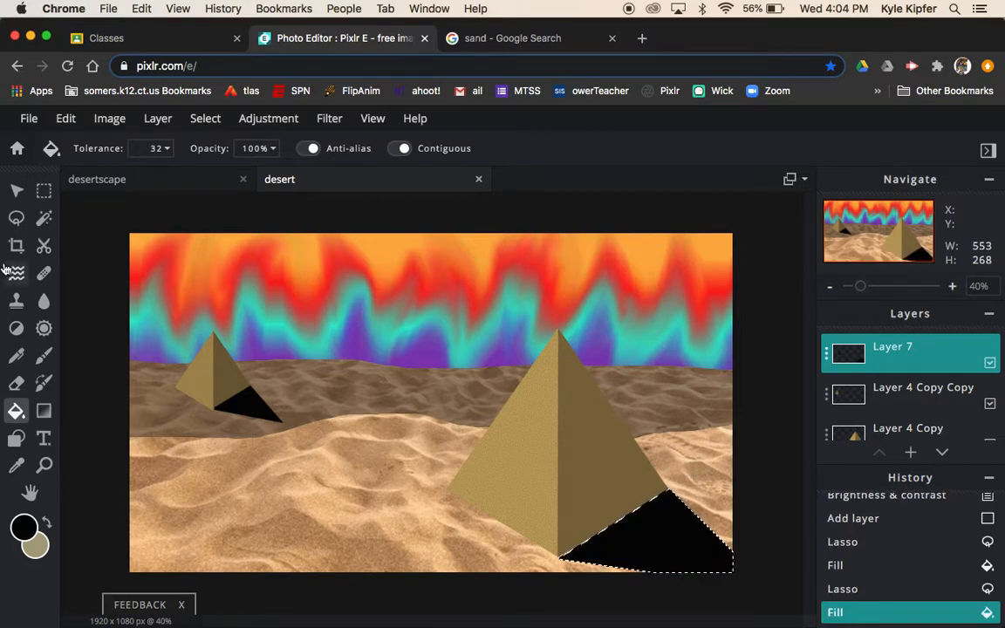
left_click(16, 190)
key("ctrl+d")
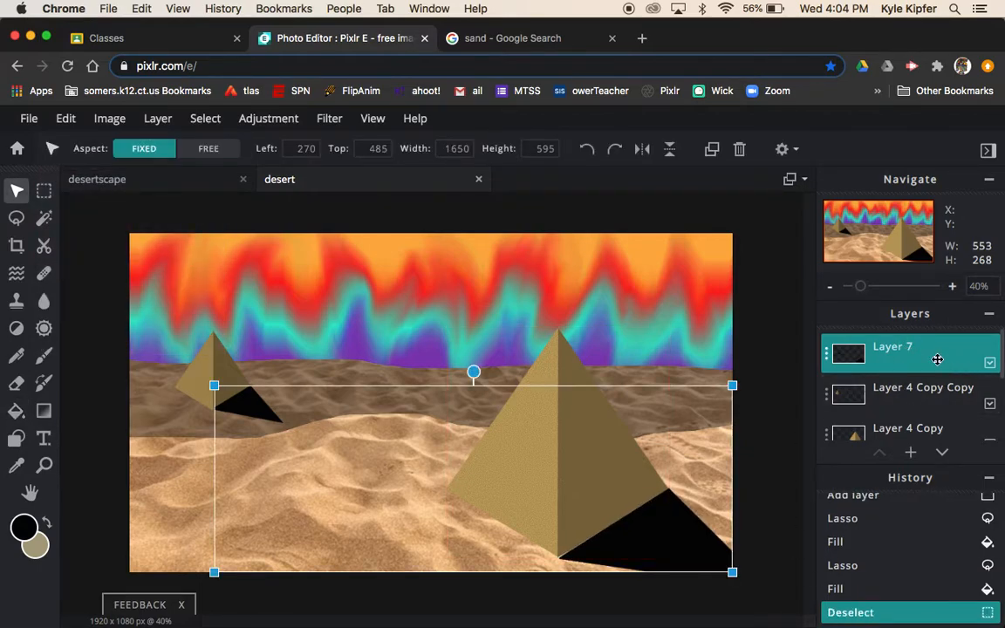
Step: Make the shadows on Layer 7 translucent by setting the layer's transparency to 48
left_click(827, 357)
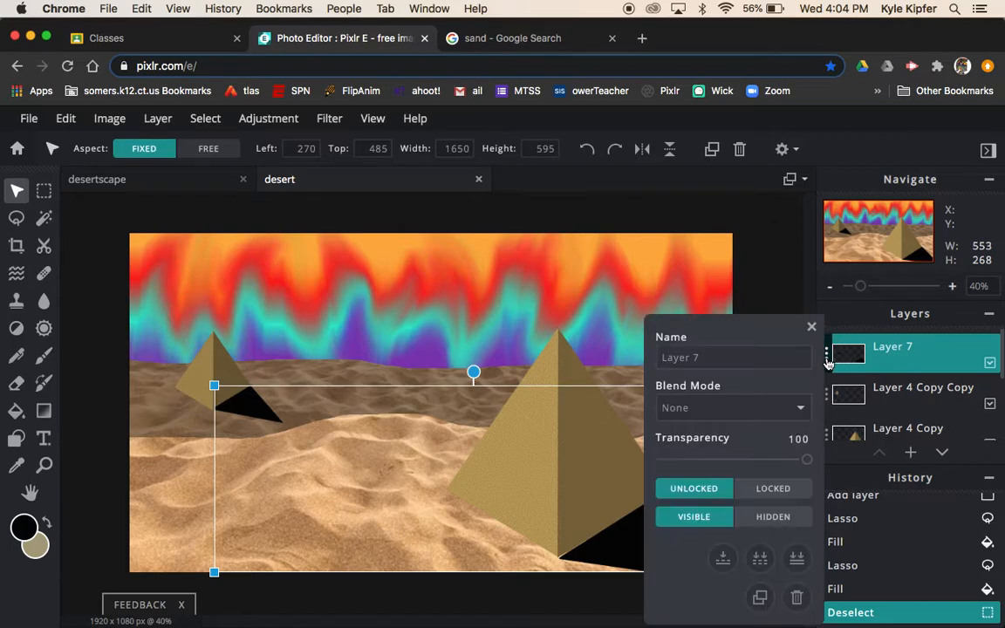
left_click_drag(804, 459, 732, 467)
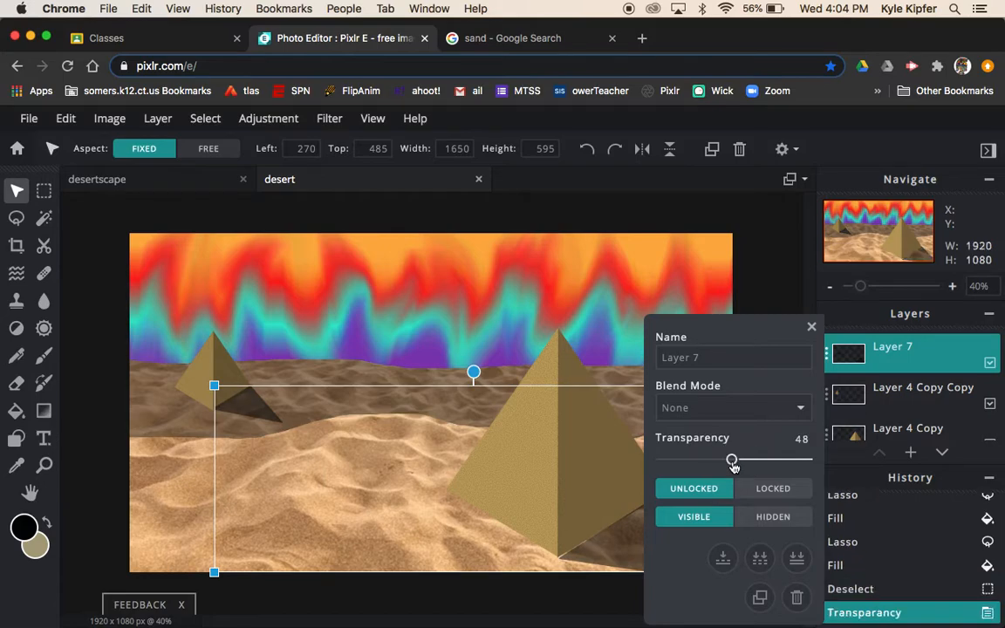
left_click(811, 326)
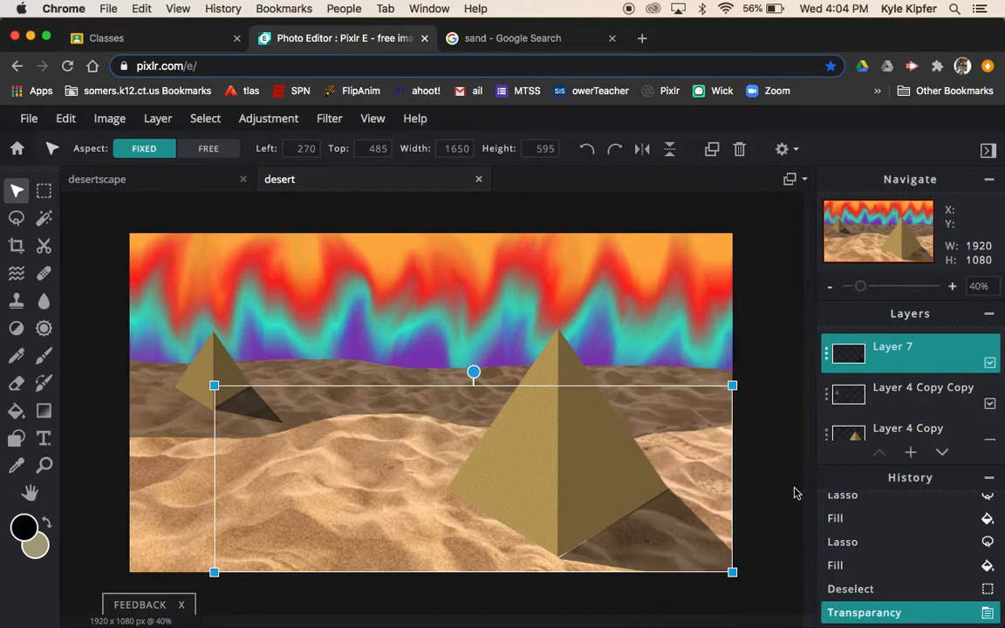
left_click(782, 494)
left_click(661, 545)
left_click(785, 403)
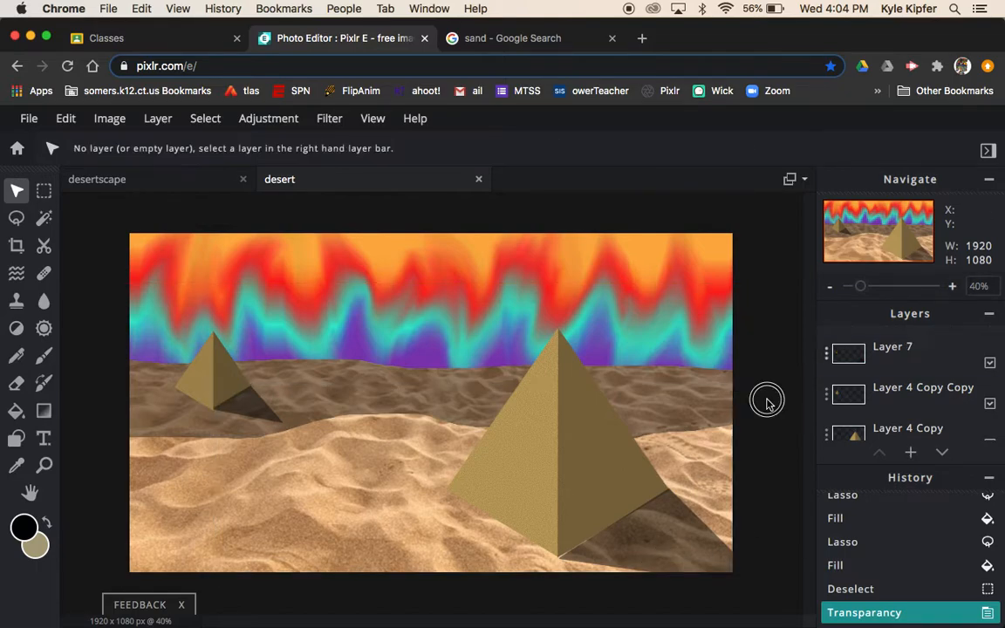
Step: Nudge the shadow layer a few pixels left to close the gap between the shadows and the pyramids' bases
left_click(626, 547)
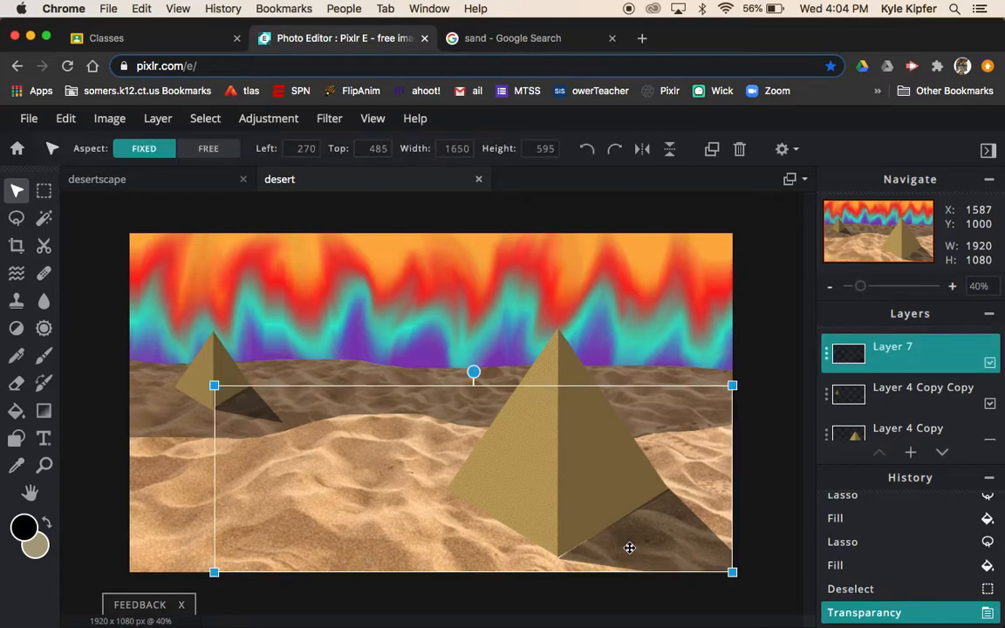
key("Left")
key("Left")
key("Left")
key("Left")
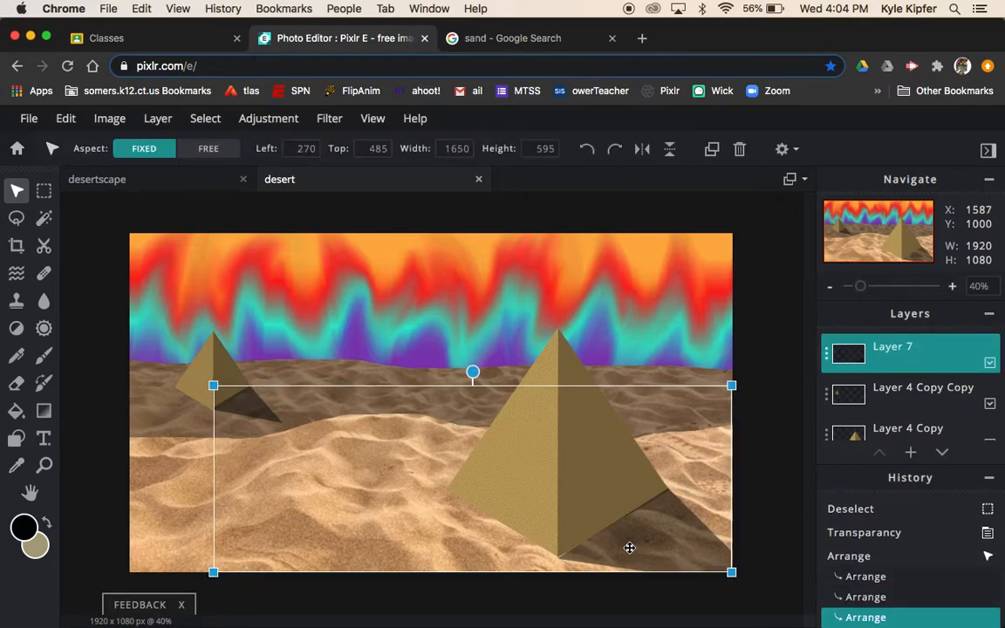
key("Left")
key("Left")
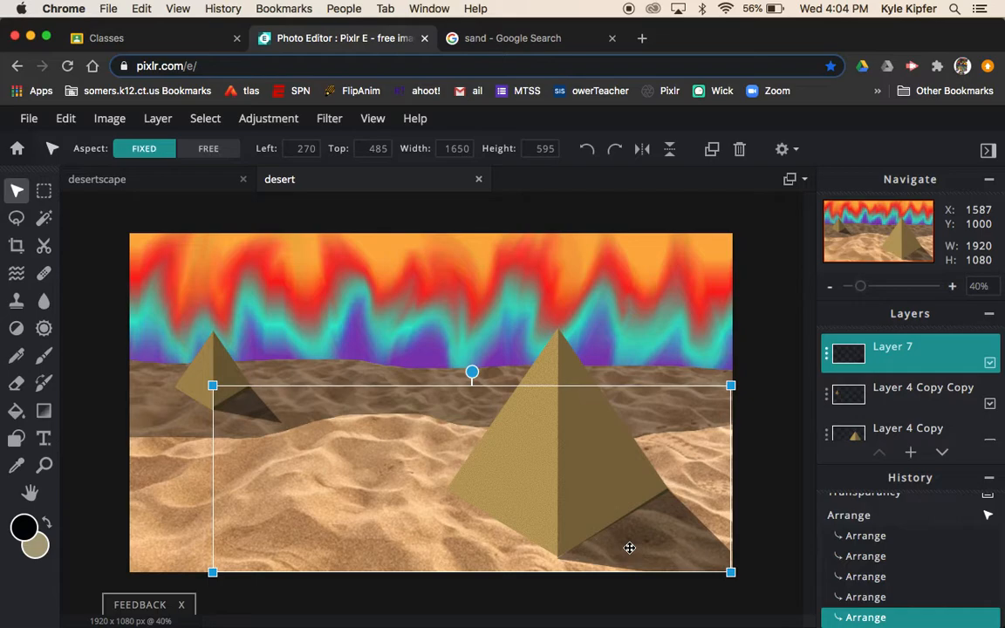
key("Left")
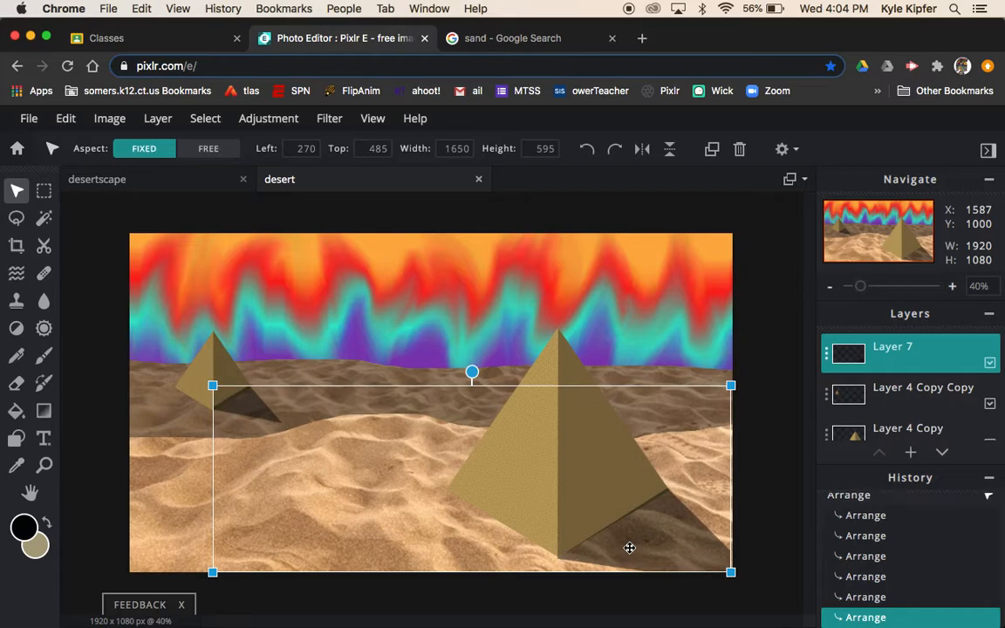
left_click(767, 463)
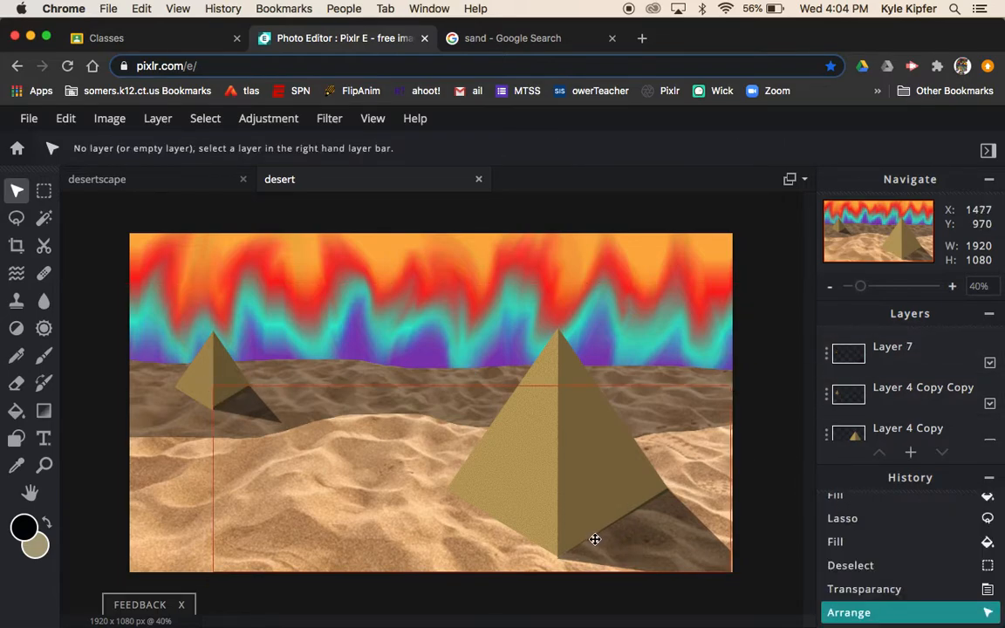